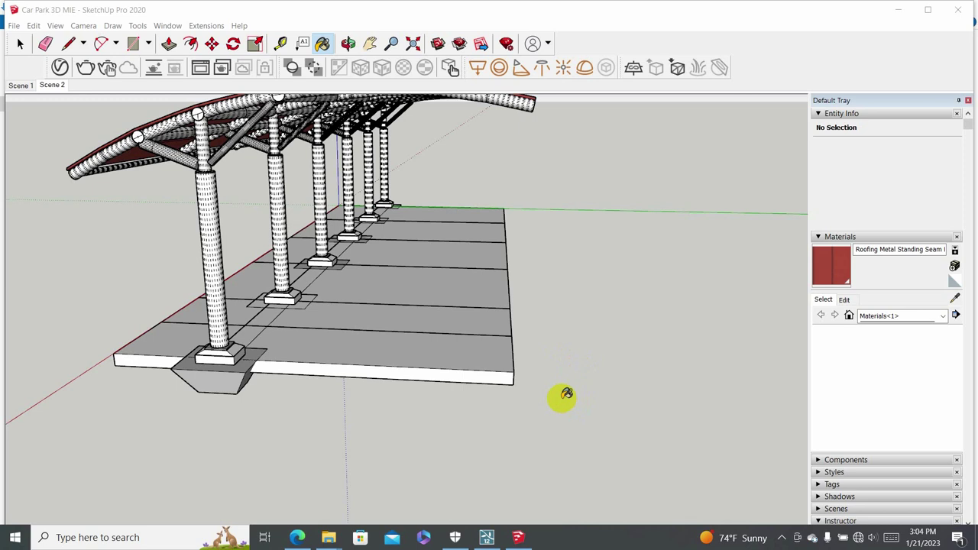
# Orbit under the canopy and switch the Materials panel to the Colors-Named collection.
pyautogui.moveTo(565, 410)
pyautogui.mouseDown(button='middle')
pyautogui.moveTo(454, 404)
pyautogui.moveTo(313, 352)
pyautogui.moveTo(216, 371)
pyautogui.moveTo(407, 437)
pyautogui.moveTo(476, 448)
pyautogui.moveTo(576, 445)
pyautogui.moveTo(657, 384)
pyautogui.moveTo(644, 430)
pyautogui.moveTo(327, 387)
pyautogui.moveTo(405, 376)
pyautogui.mouseUp(button='middle')
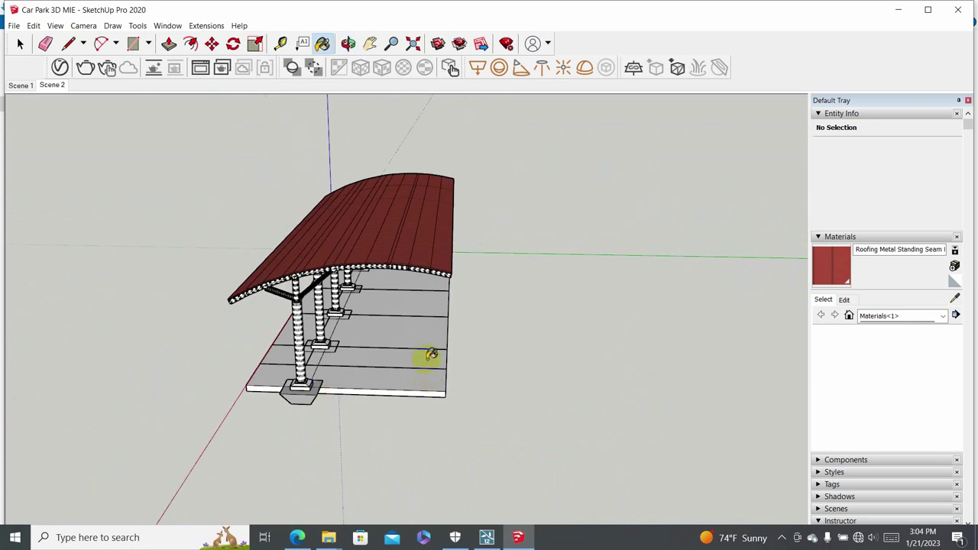
pyautogui.moveTo(420, 321)
pyautogui.mouseDown(button='middle')
pyautogui.moveTo(411, 325)
pyautogui.moveTo(395, 297)
pyautogui.moveTo(360, 277)
pyautogui.moveTo(379, 252)
pyautogui.moveTo(528, 273)
pyautogui.moveTo(646, 311)
pyautogui.moveTo(565, 325)
pyautogui.moveTo(410, 324)
pyautogui.moveTo(459, 327)
pyautogui.moveTo(443, 339)
pyautogui.moveTo(417, 312)
pyautogui.moveTo(410, 356)
pyautogui.moveTo(399, 340)
pyautogui.moveTo(410, 338)
pyautogui.mouseUp(button='middle')
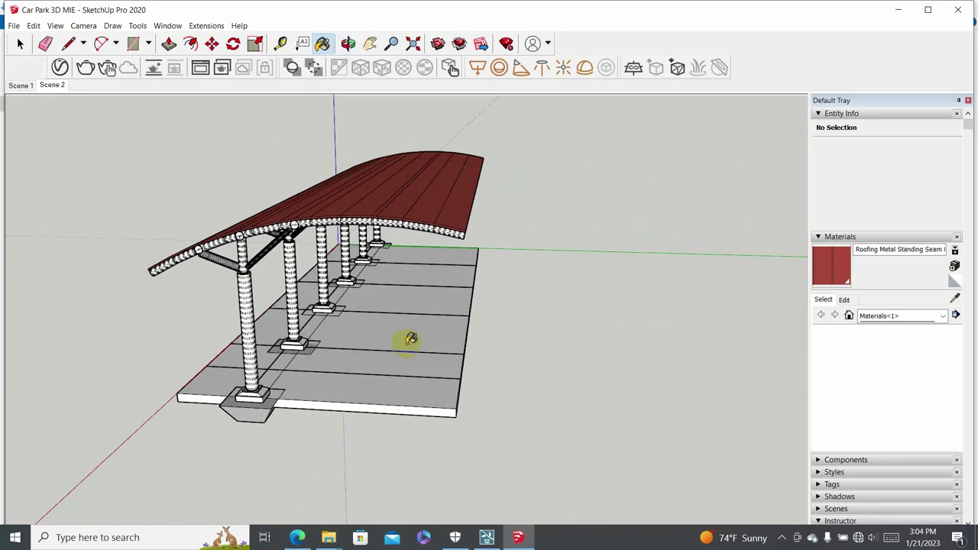
pyautogui.moveTo(504, 341)
pyautogui.mouseDown(button='middle')
pyautogui.moveTo(393, 334)
pyautogui.moveTo(400, 339)
pyautogui.moveTo(320, 321)
pyautogui.moveTo(290, 293)
pyautogui.moveTo(316, 283)
pyautogui.moveTo(349, 295)
pyautogui.moveTo(279, 320)
pyautogui.moveTo(333, 339)
pyautogui.moveTo(355, 375)
pyautogui.moveTo(345, 342)
pyautogui.mouseUp(button='middle')
pyautogui.scroll(2, 345, 343)
pyautogui.moveTo(341, 302); pyautogui.dragTo(345, 287, button='middle')
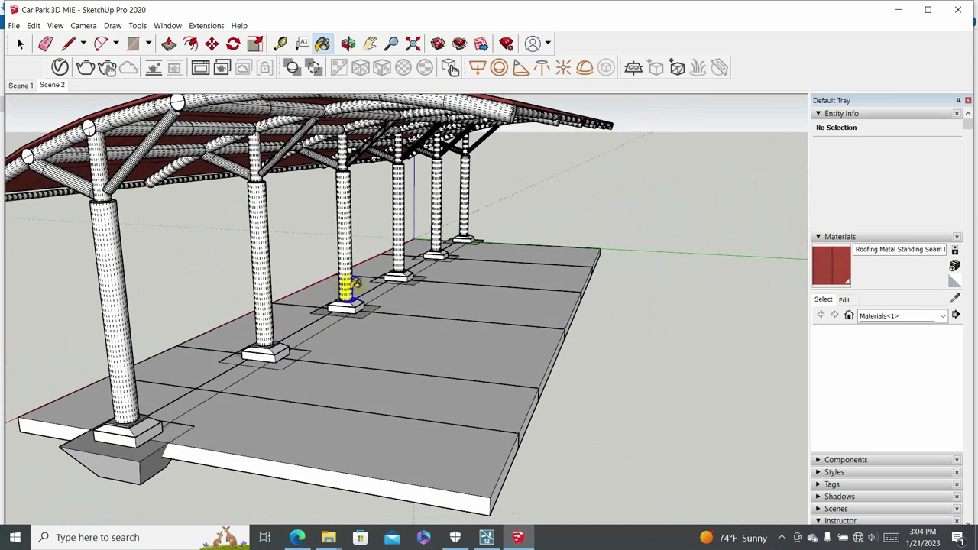
pyautogui.moveTo(523, 313)
pyautogui.mouseDown(button='middle')
pyautogui.moveTo(506, 364)
pyautogui.moveTo(465, 366)
pyautogui.moveTo(279, 265)
pyautogui.moveTo(261, 160)
pyautogui.moveTo(164, 207)
pyautogui.moveTo(438, 346)
pyautogui.moveTo(471, 389)
pyautogui.moveTo(465, 404)
pyautogui.mouseUp(button='middle')
pyautogui.scroll(3, 466, 427)
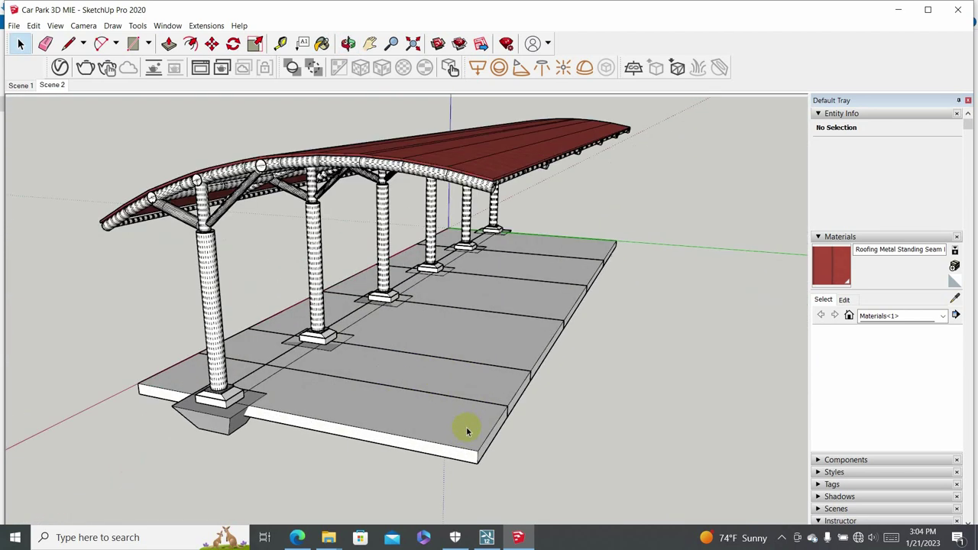
pyautogui.click(881, 319)
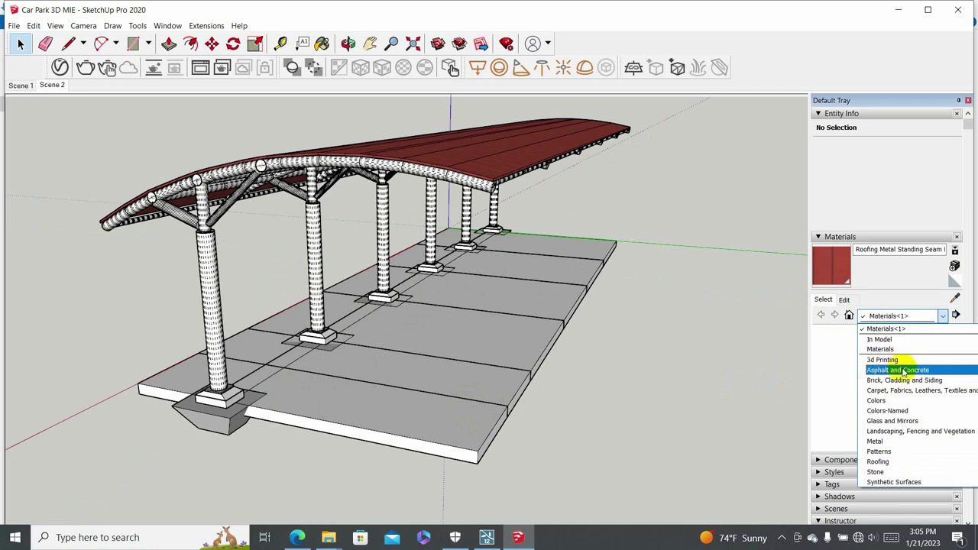
pyautogui.click(888, 410)
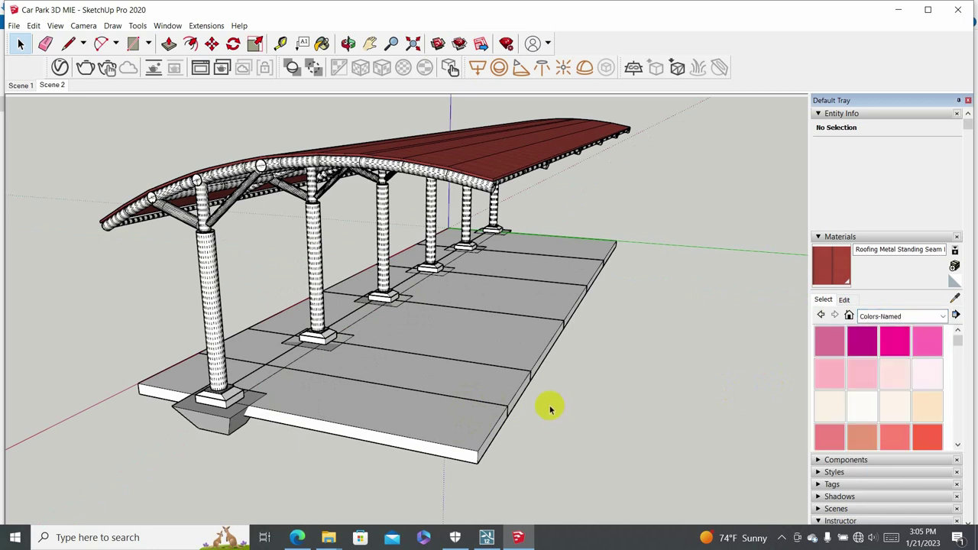
# Enter the shelter group and paint the first two floor slab sections 0006_Pink.
pyautogui.moveTo(562, 400)
pyautogui.mouseDown(button='middle')
pyautogui.moveTo(380, 373)
pyautogui.moveTo(460, 404)
pyautogui.moveTo(375, 400)
pyautogui.mouseUp(button='middle')
pyautogui.scroll(-3, 380, 374)
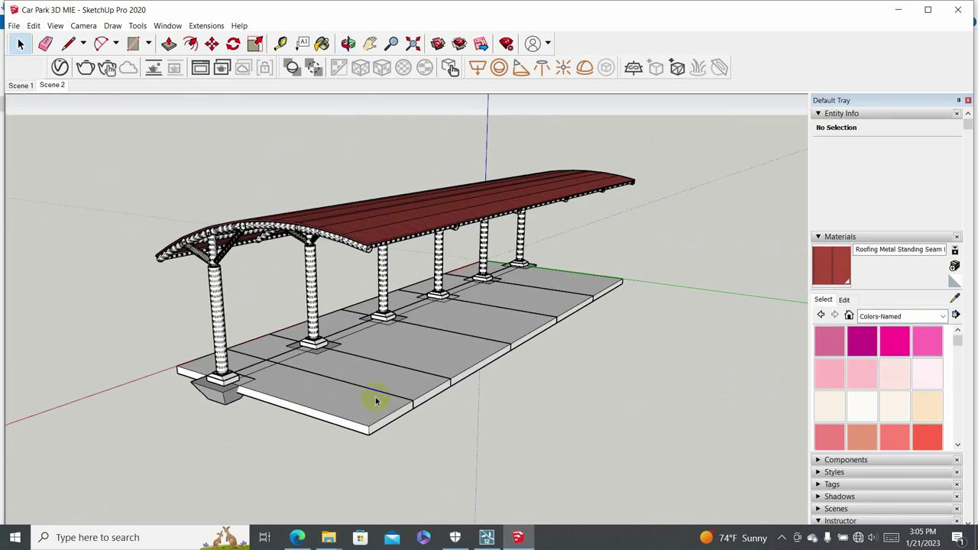
pyautogui.click(372, 401)
pyautogui.doubleClick(371, 402)
pyautogui.click(367, 405)
pyautogui.scroll(3, 345, 397)
pyautogui.scroll(2, 344, 397)
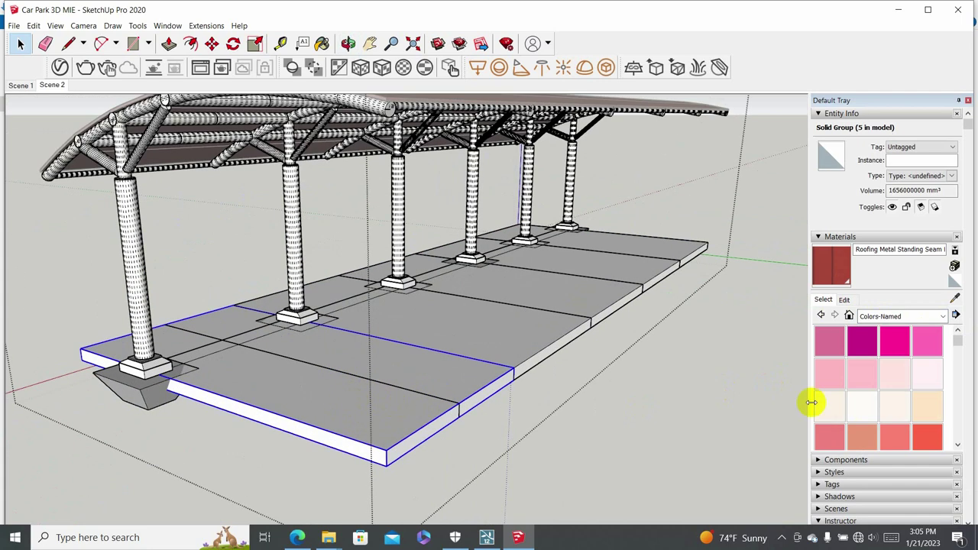
pyautogui.click(873, 379)
pyautogui.click(317, 396)
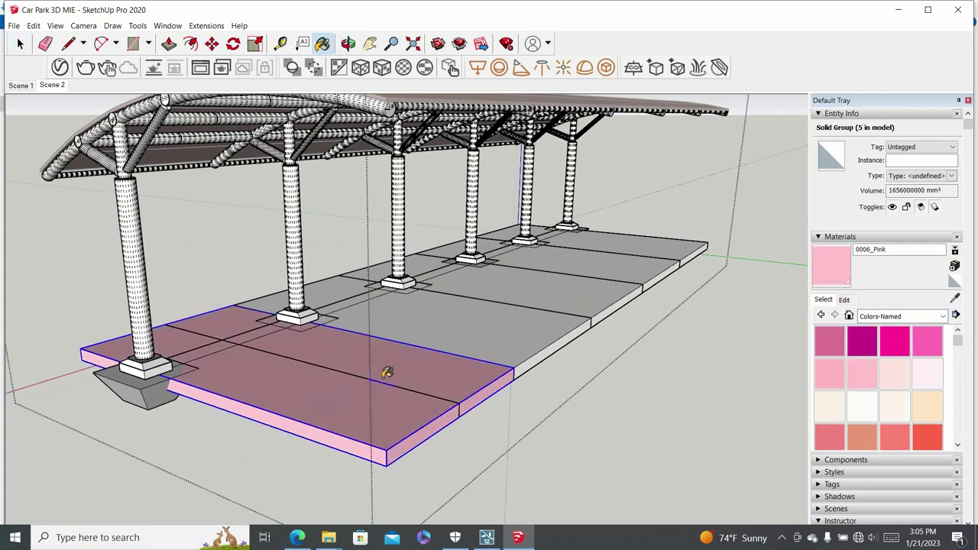
pyautogui.click(436, 351)
# Paint the remaining three grey slab sections 0006_Pink.
pyautogui.moveTo(468, 341); pyautogui.dragTo(472, 365, button='middle')
pyautogui.scroll(-2, 472, 365)
pyautogui.click(611, 317)
pyautogui.click(664, 290)
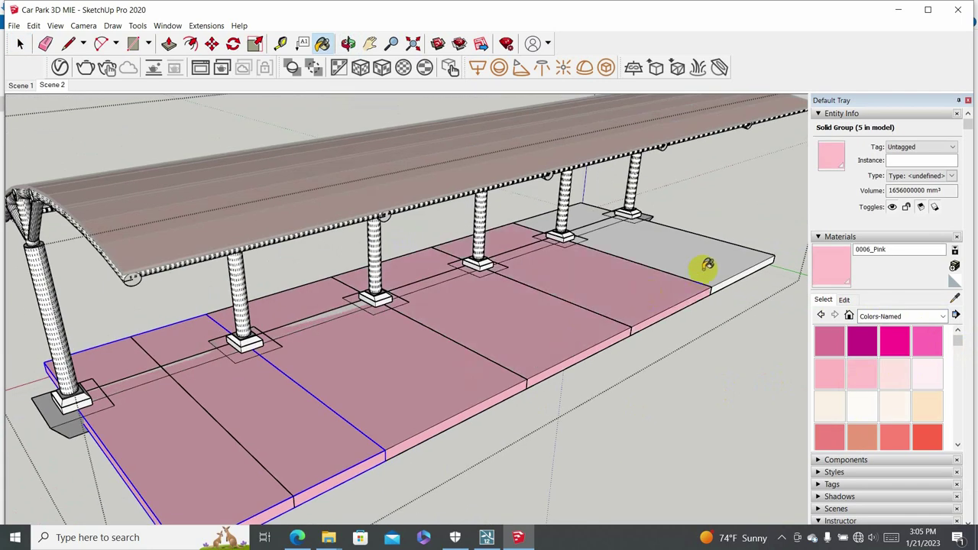
pyautogui.click(706, 263)
pyautogui.moveTo(519, 339); pyautogui.dragTo(630, 298, button='middle')
# Inside the pink slab group, push/pull the slab's front end face outward.
pyautogui.press('space')
pyautogui.scroll(-3, 670, 271)
pyautogui.scroll(2, 292, 375)
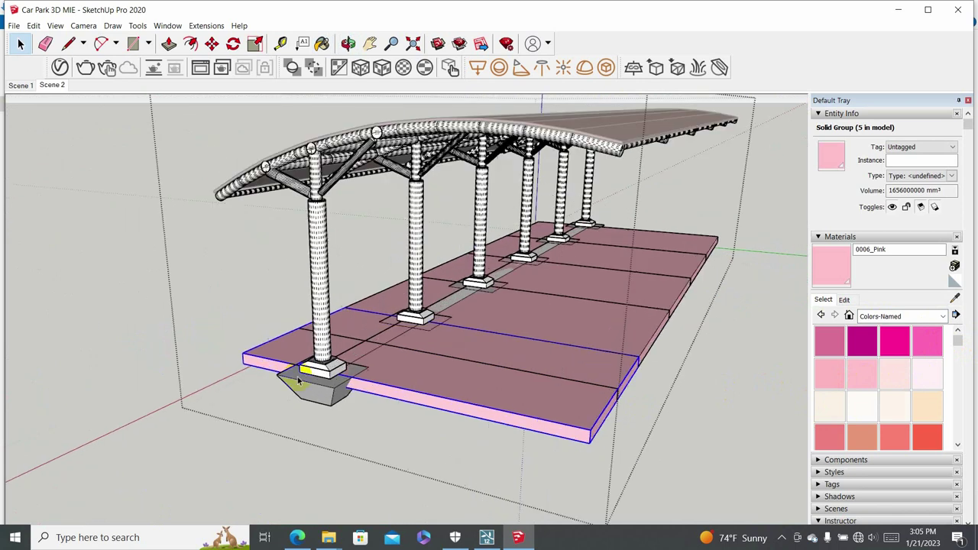
pyautogui.scroll(4, 328, 371)
pyautogui.click(335, 372)
pyautogui.click(334, 372)
pyautogui.scroll(1, 336, 371)
pyautogui.scroll(-1, 336, 371)
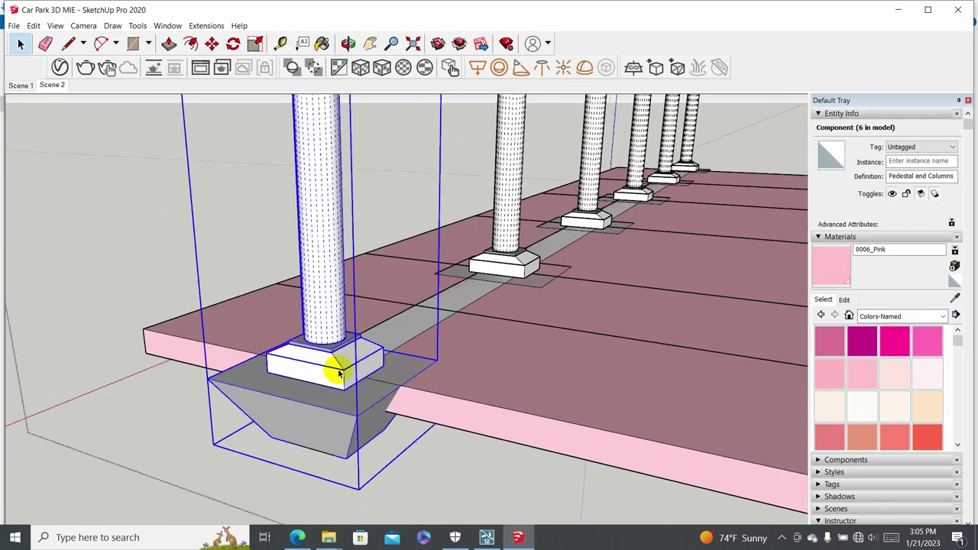
pyautogui.scroll(-2, 336, 372)
pyautogui.doubleClick(397, 403)
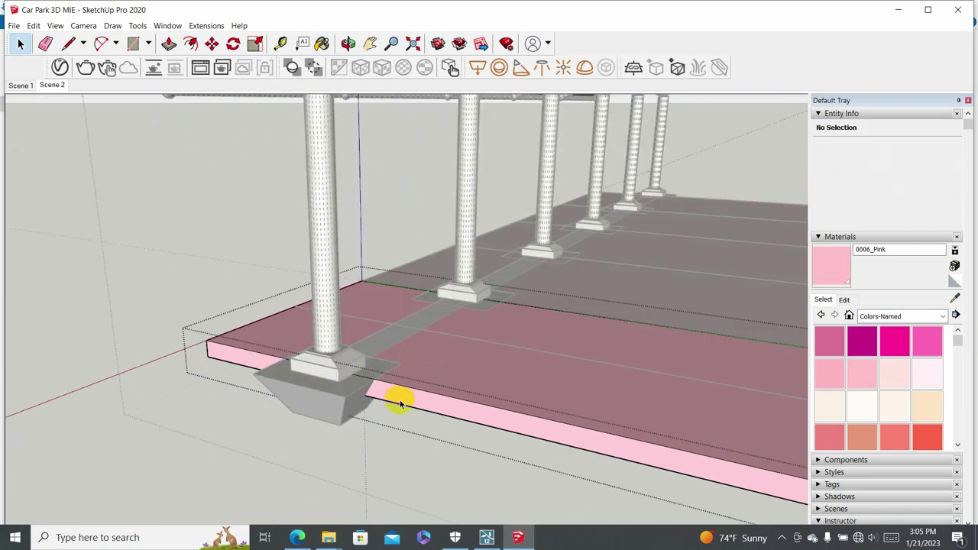
pyautogui.press('p')
pyautogui.click(395, 400)
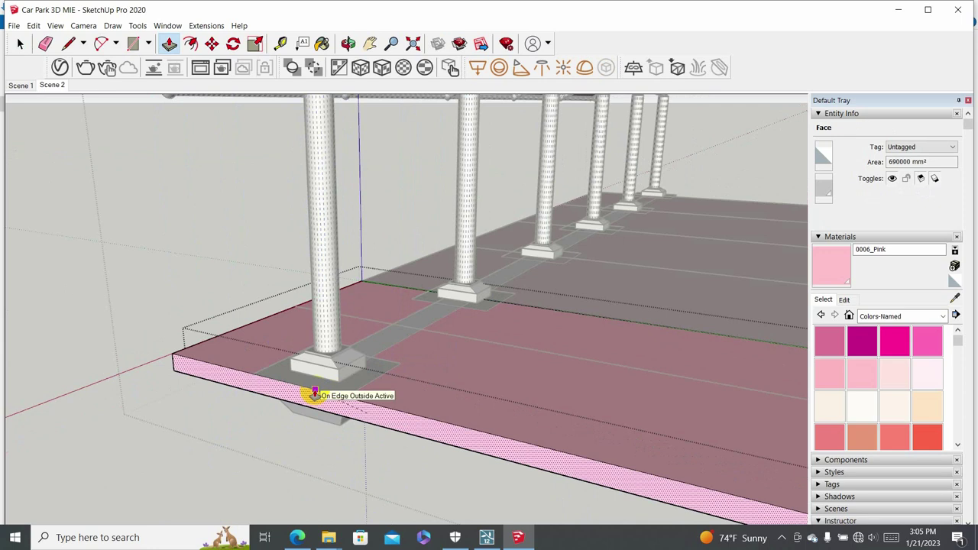
pyautogui.click(309, 395)
# Push/pull the slab's other end outward so it extends past the column footing.
pyautogui.scroll(-5, 290, 410)
pyautogui.moveTo(662, 356); pyautogui.dragTo(153, 336, button='middle')
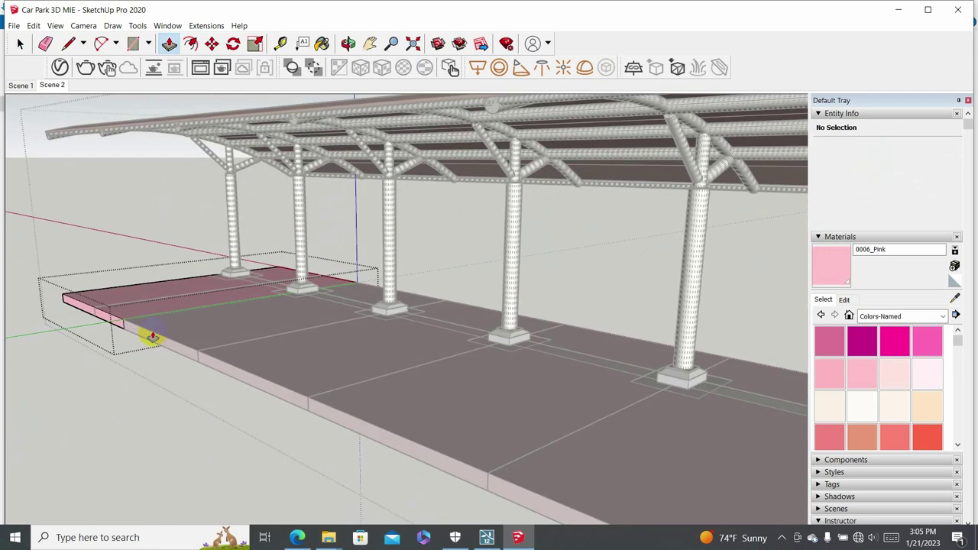
pyautogui.scroll(-5, 153, 336)
pyautogui.moveTo(327, 356); pyautogui.dragTo(523, 413, button='middle')
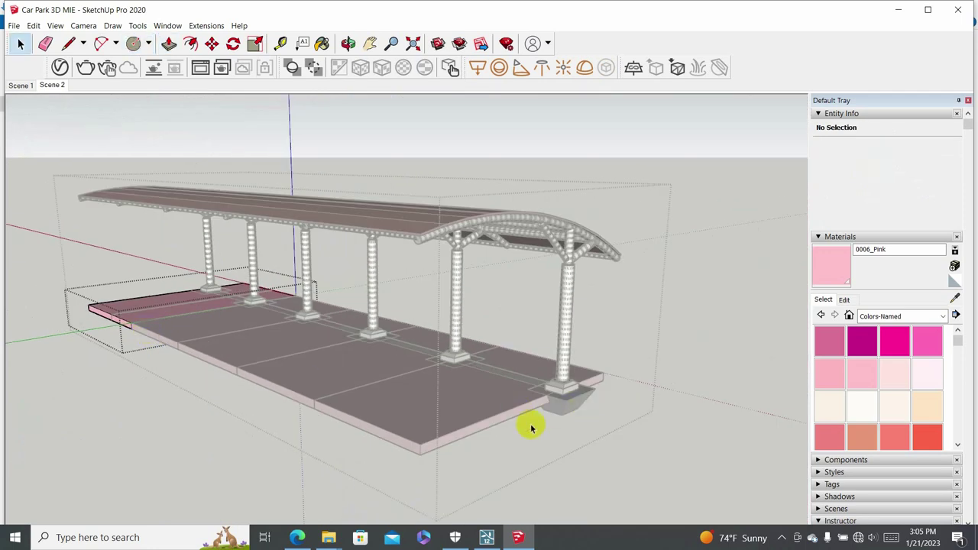
pyautogui.scroll(2, 530, 425)
pyautogui.scroll(2, 524, 420)
pyautogui.scroll(2, 524, 419)
pyautogui.scroll(2, 521, 409)
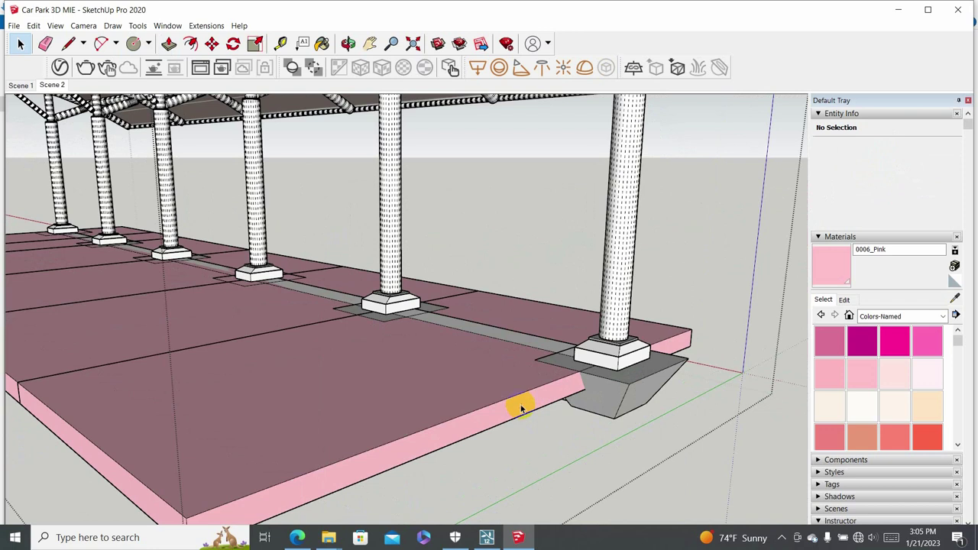
pyautogui.doubleClick(521, 408)
pyautogui.press('p')
pyautogui.moveTo(521, 409)
pyautogui.mouseDown()
pyautogui.moveTo(628, 391)
pyautogui.moveTo(768, 395)
pyautogui.mouseUp()
pyautogui.press('space')
# View the canopy side-on and select the canopy group.
pyautogui.scroll(-3, 740, 397)
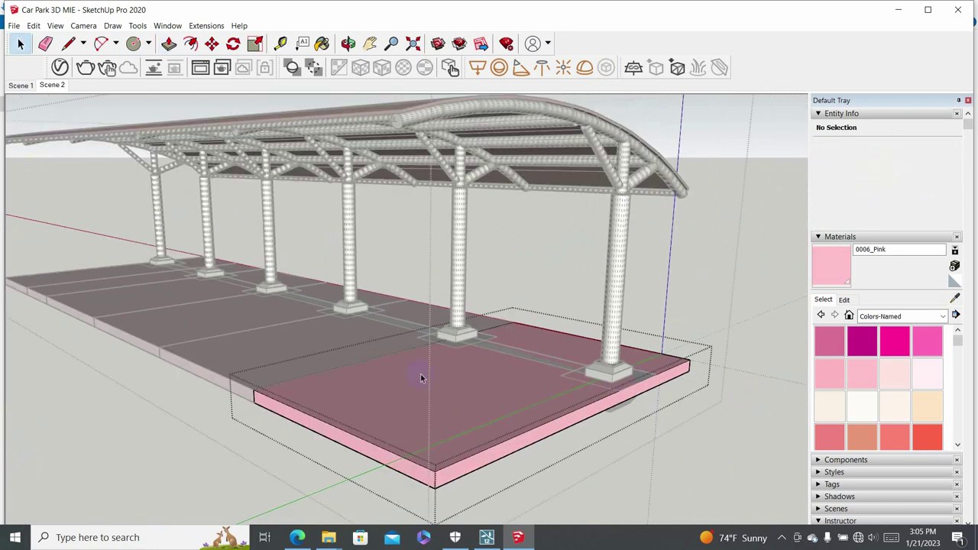
pyautogui.scroll(-2, 677, 333)
pyautogui.moveTo(329, 379); pyautogui.dragTo(516, 388, button='middle')
pyautogui.scroll(-3, 516, 389)
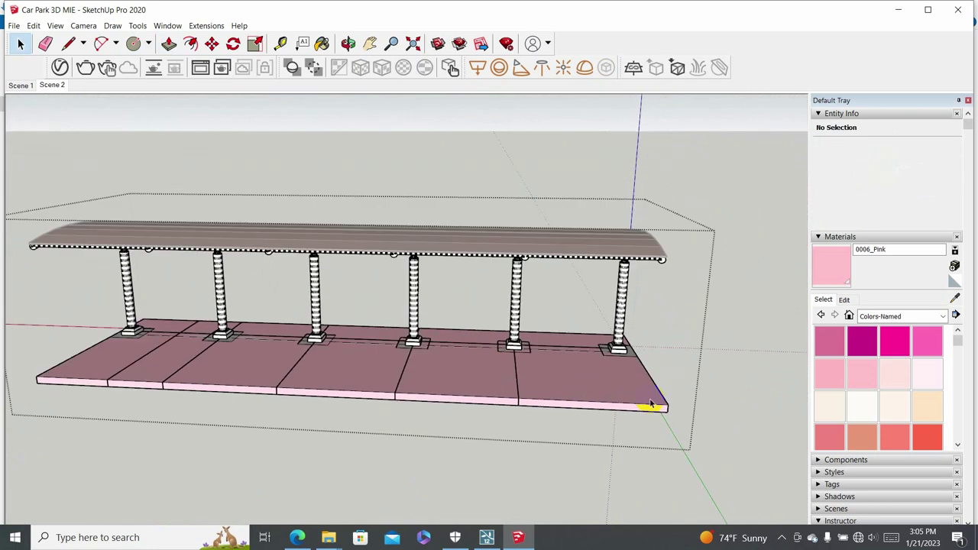
pyautogui.moveTo(650, 405); pyautogui.dragTo(437, 371, button='middle')
pyautogui.scroll(-2, 558, 378)
pyautogui.scroll(3, 339, 371)
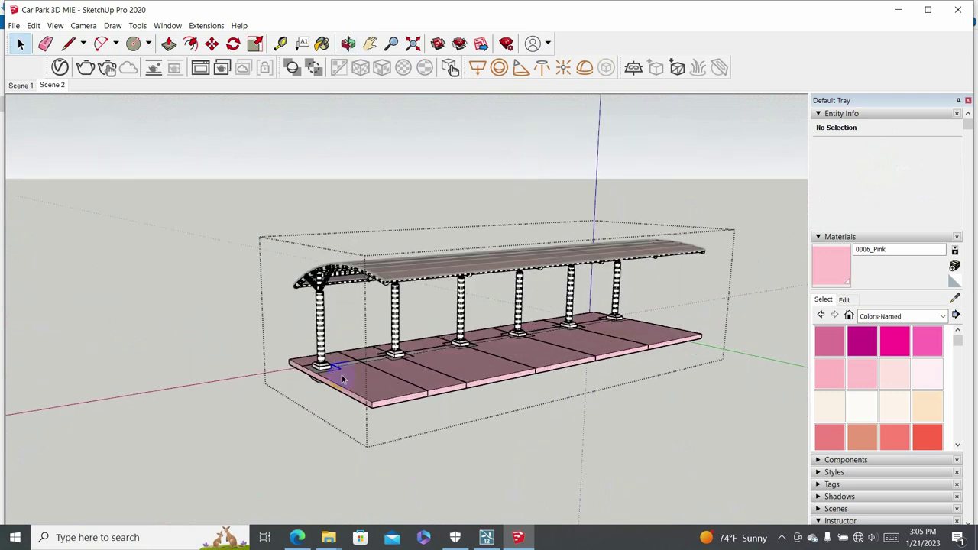
pyautogui.scroll(2, 524, 404)
pyautogui.click(405, 388)
# Paint the Pedestal and Columns component with 0008_LavenderBlush.
pyautogui.moveTo(436, 399)
pyautogui.mouseDown(button='middle')
pyautogui.moveTo(557, 421)
pyautogui.moveTo(211, 301)
pyautogui.mouseUp(button='middle')
pyautogui.scroll(5, 311, 395)
pyautogui.scroll(3, 311, 396)
pyautogui.moveTo(310, 390); pyautogui.dragTo(344, 394, button='middle')
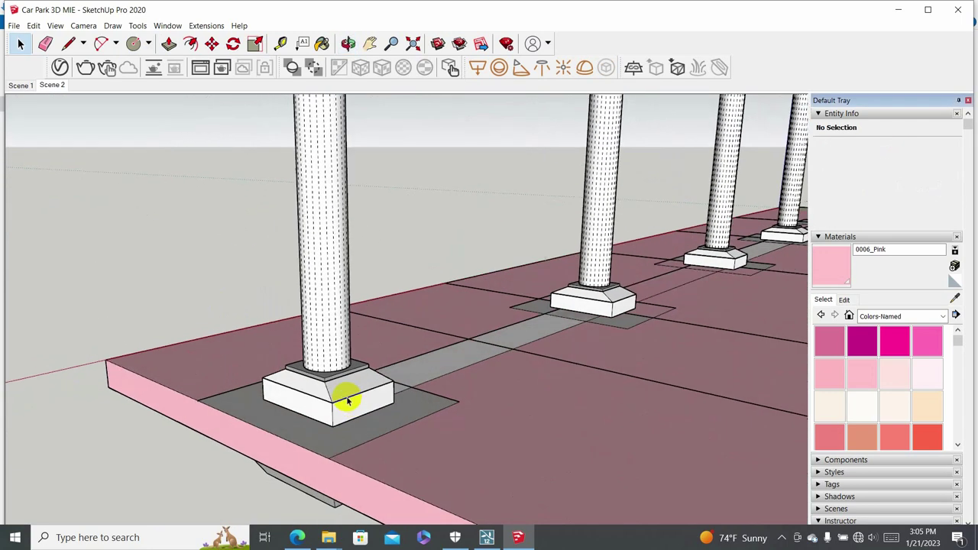
pyautogui.click(924, 378)
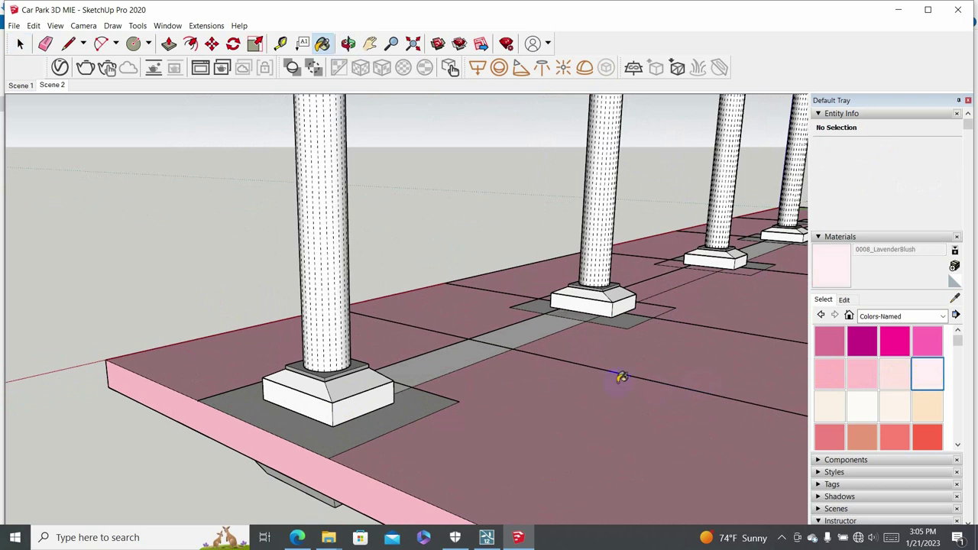
pyautogui.click(364, 436)
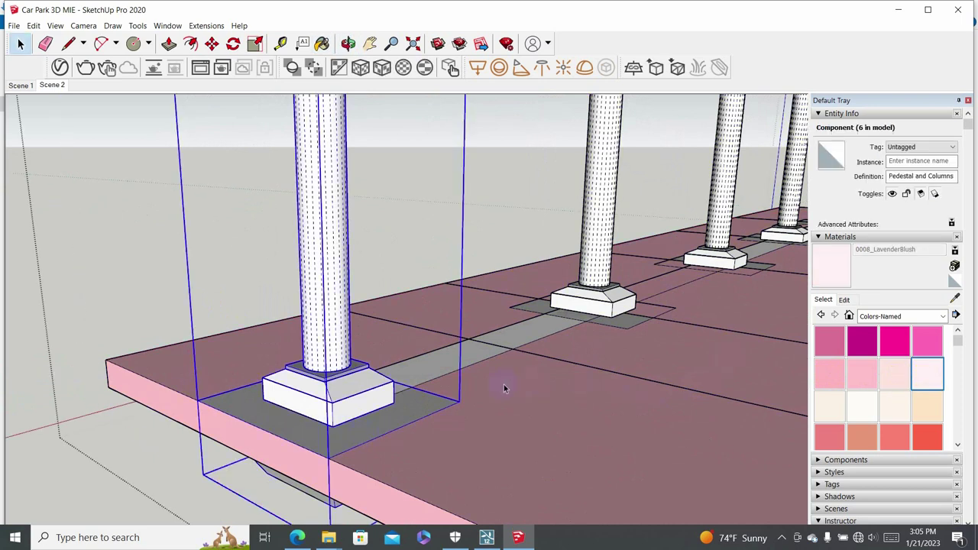
pyautogui.click(369, 395)
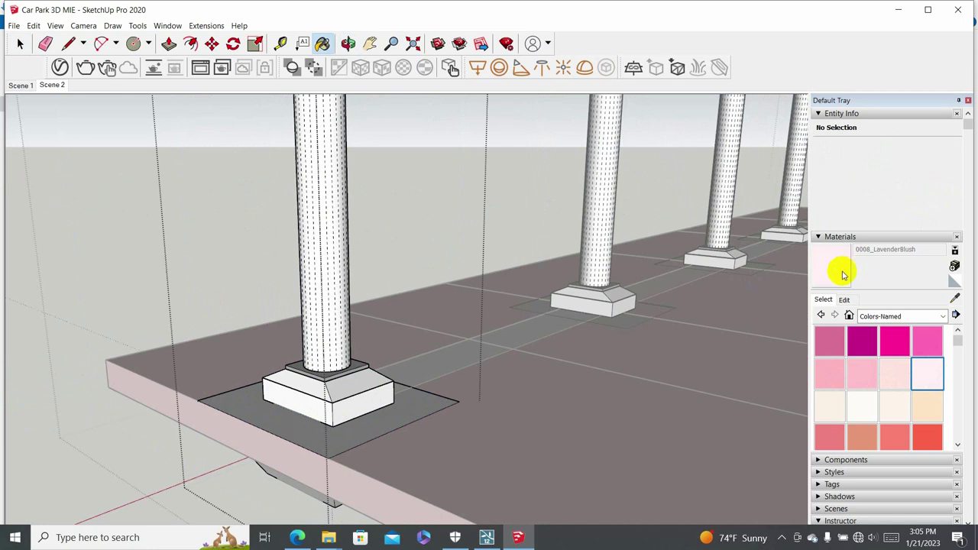
# Paint the column base faces and top plate 0056_Yellow.
pyautogui.moveTo(343, 395); pyautogui.dragTo(374, 389, button='middle')
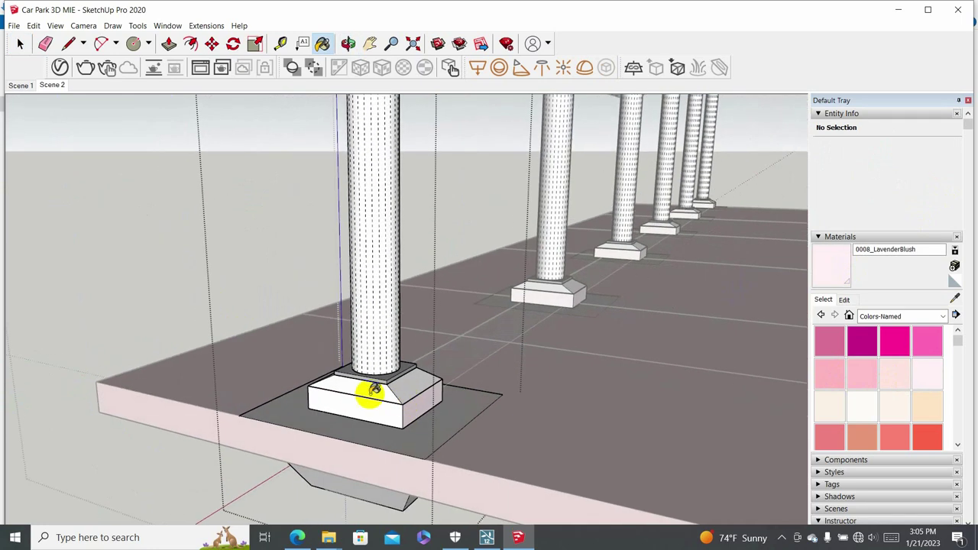
pyautogui.scroll(-5, 926, 375)
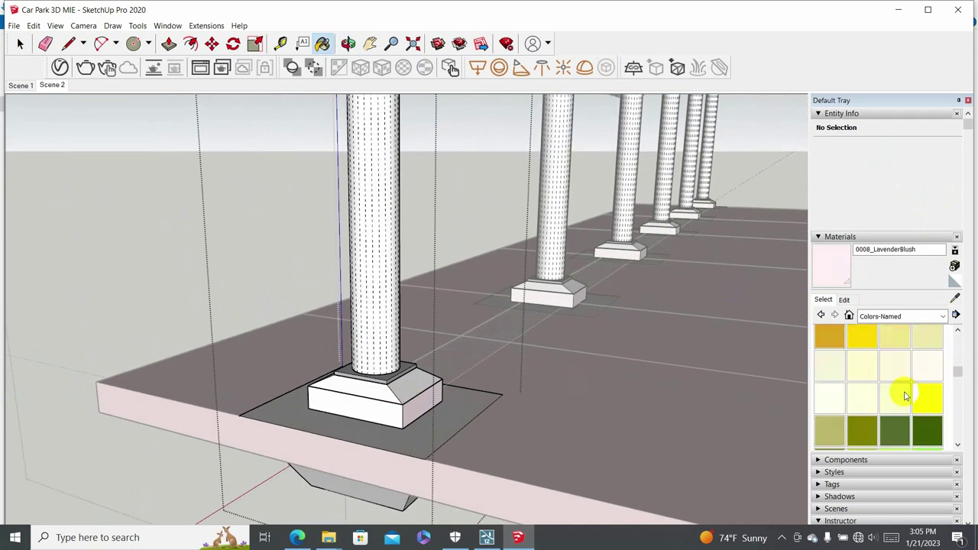
pyautogui.click(928, 398)
pyautogui.click(385, 406)
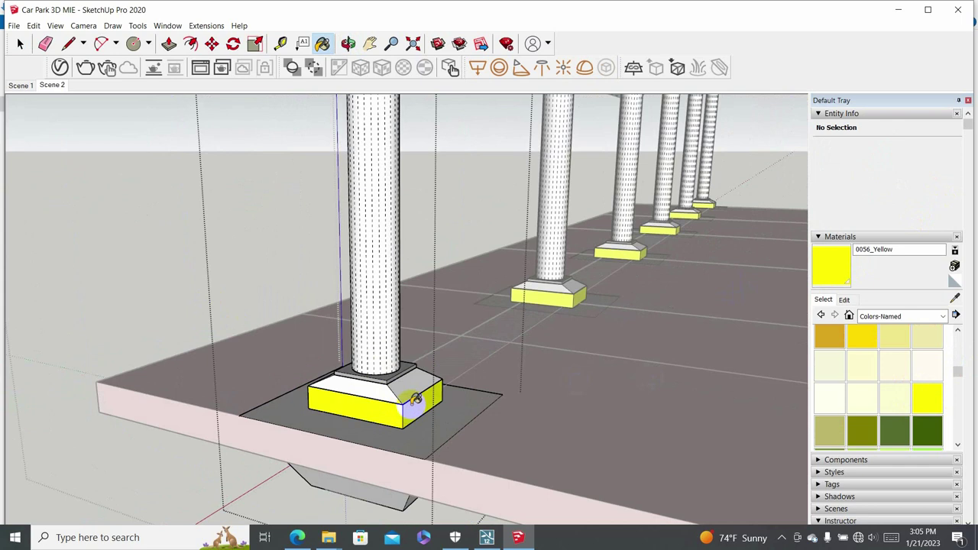
pyautogui.click(401, 383)
pyautogui.scroll(2, 369, 399)
pyautogui.moveTo(369, 399)
pyautogui.mouseDown(button='middle')
pyautogui.moveTo(334, 375)
pyautogui.moveTo(469, 388)
pyautogui.moveTo(575, 357)
pyautogui.moveTo(454, 339)
pyautogui.mouseUp(button='middle')
pyautogui.scroll(3, 334, 375)
pyautogui.click(334, 378)
pyautogui.scroll(-3, 469, 388)
pyautogui.scroll(-1, 327, 322)
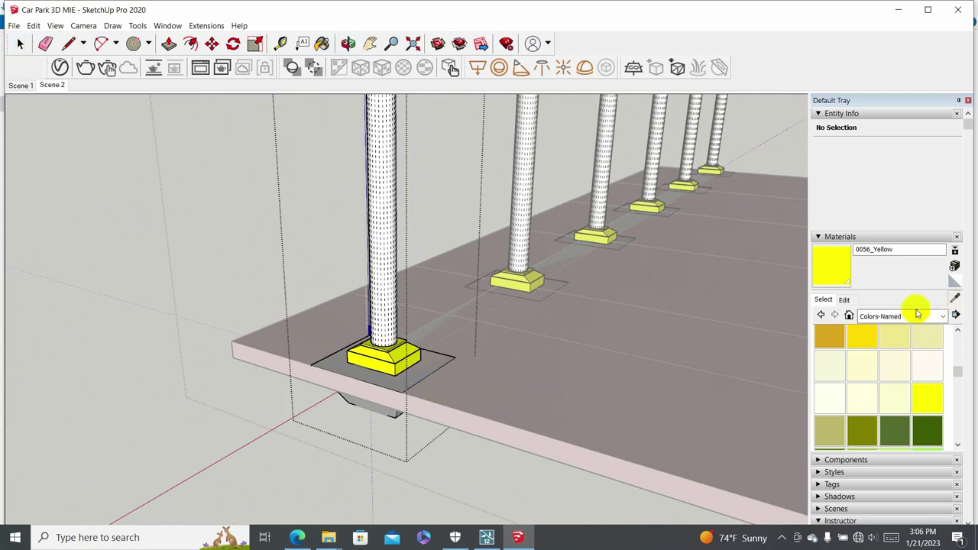
# Sample the slab's pink and paint the grey pad inside the front footing component pink.
pyautogui.keyDown('alt'); pyautogui.click(493, 405); pyautogui.keyUp('alt')
pyautogui.moveTo(493, 405); pyautogui.dragTo(519, 419, button='middle')
pyautogui.press('space')
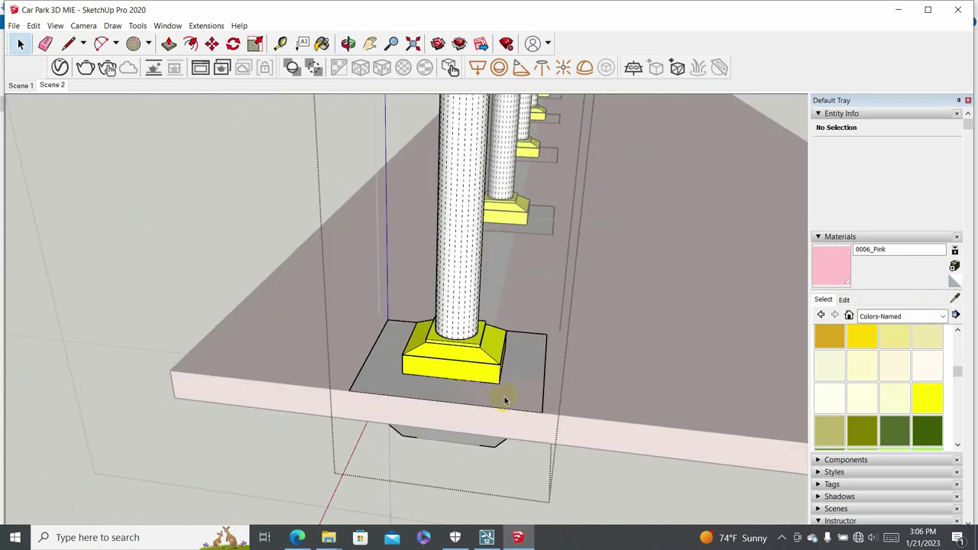
pyautogui.scroll(-2, 407, 389)
pyautogui.scroll(3, 403, 375)
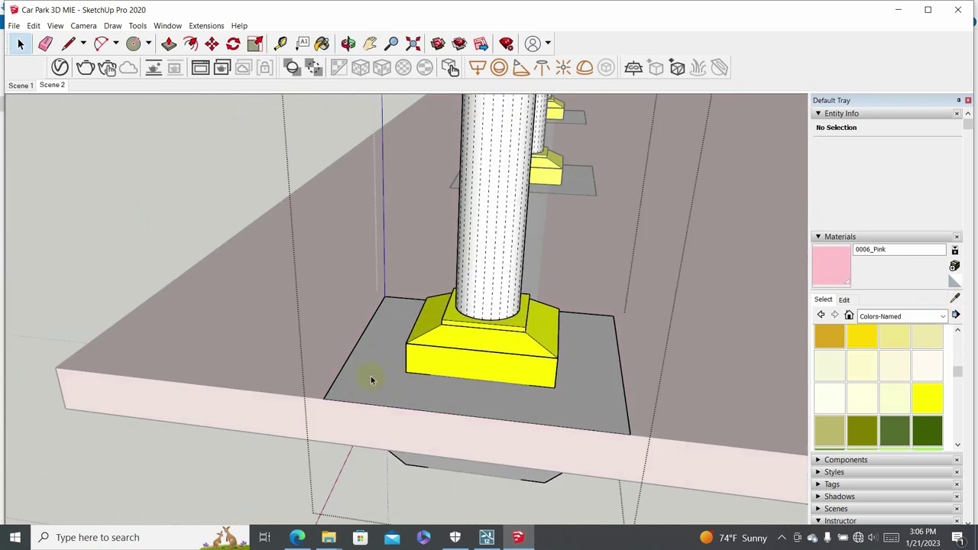
pyautogui.click(372, 380)
pyautogui.doubleClick(437, 387)
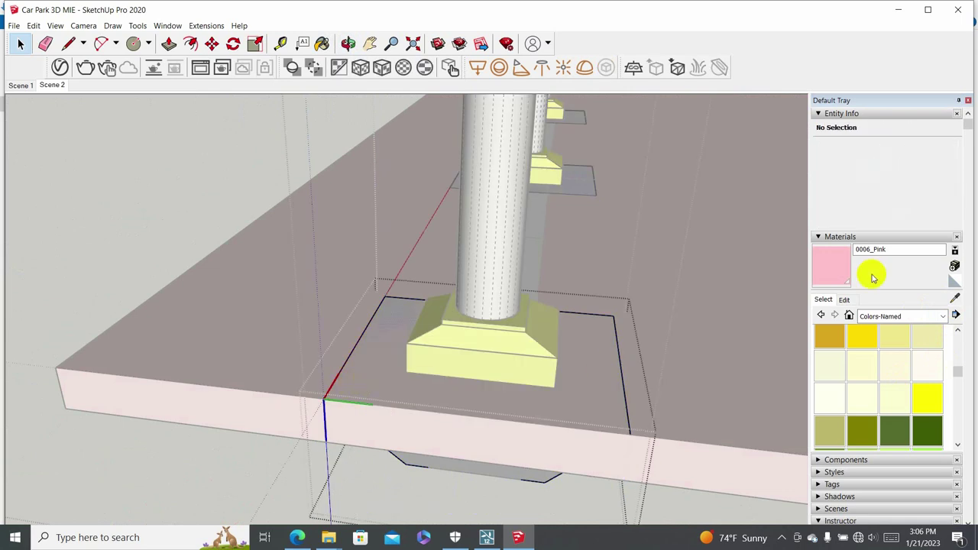
pyautogui.click(831, 265)
pyautogui.click(365, 375)
pyautogui.press('space')
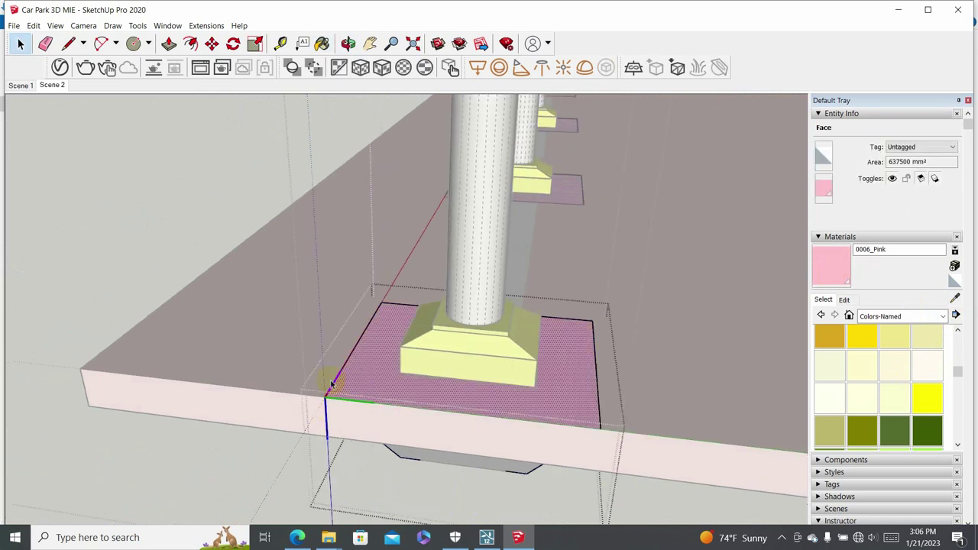
pyautogui.press('Escape')
# Check inside the column component, then orbit below the slab to see its underside.
pyautogui.scroll(-5, 405, 397)
pyautogui.scroll(4, 378, 350)
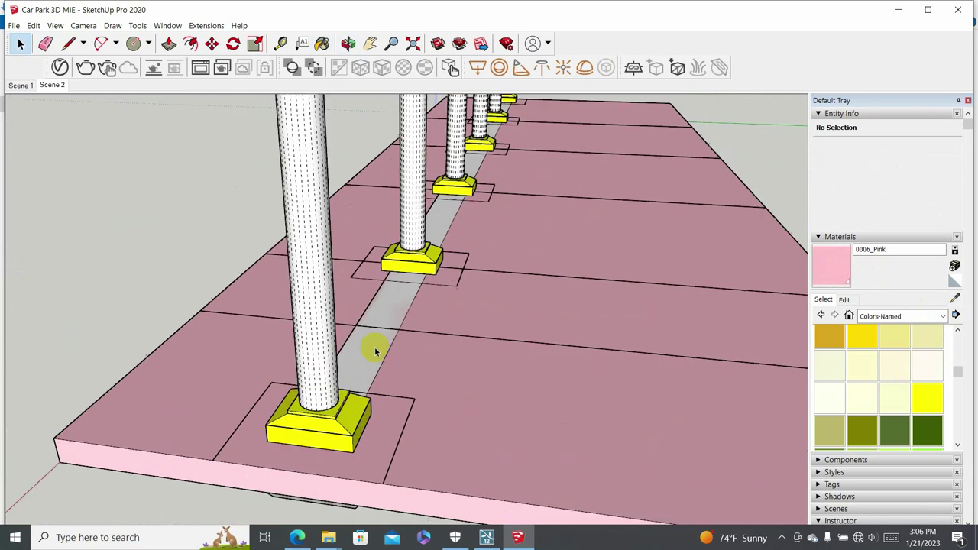
pyautogui.click(364, 431)
pyautogui.scroll(3, 361, 416)
pyautogui.doubleClick(361, 416)
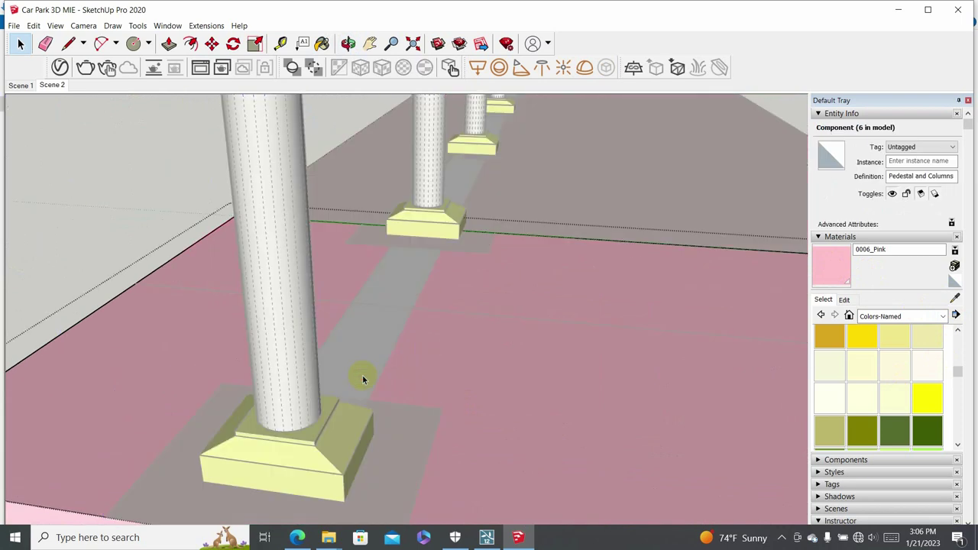
pyautogui.press('Escape')
pyautogui.click(374, 426)
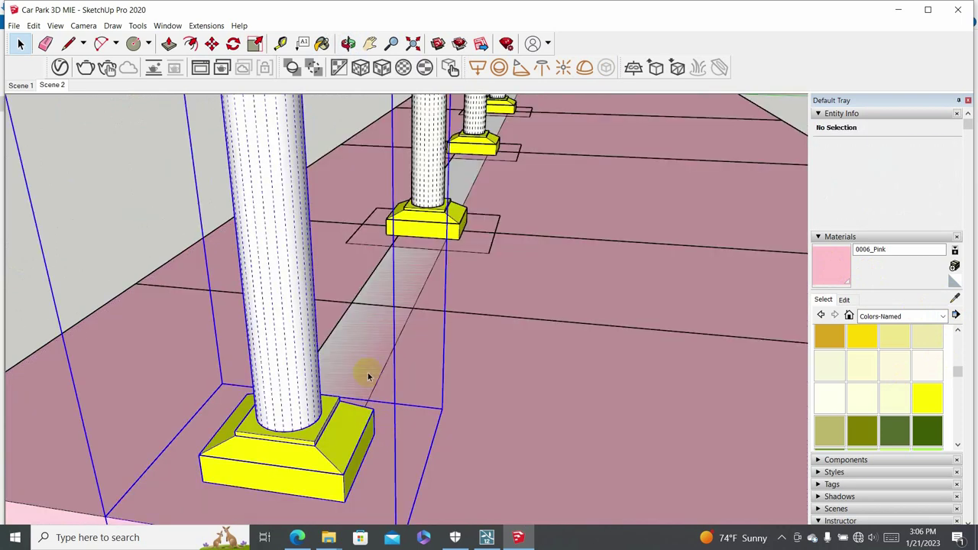
pyautogui.scroll(-2, 375, 425)
pyautogui.moveTo(375, 425)
pyautogui.mouseDown(button='middle')
pyautogui.moveTo(393, 451)
pyautogui.moveTo(513, 496)
pyautogui.mouseUp(button='middle')
# Enter the grey beam group under the slab and paint its strip 0006_Pink.
pyautogui.click(464, 469)
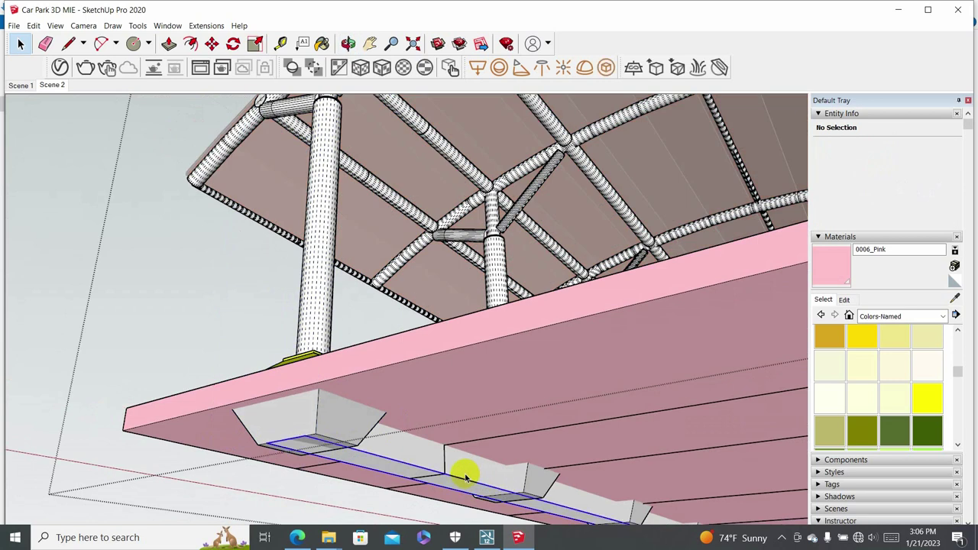
pyautogui.doubleClick(465, 472)
pyautogui.click(466, 469)
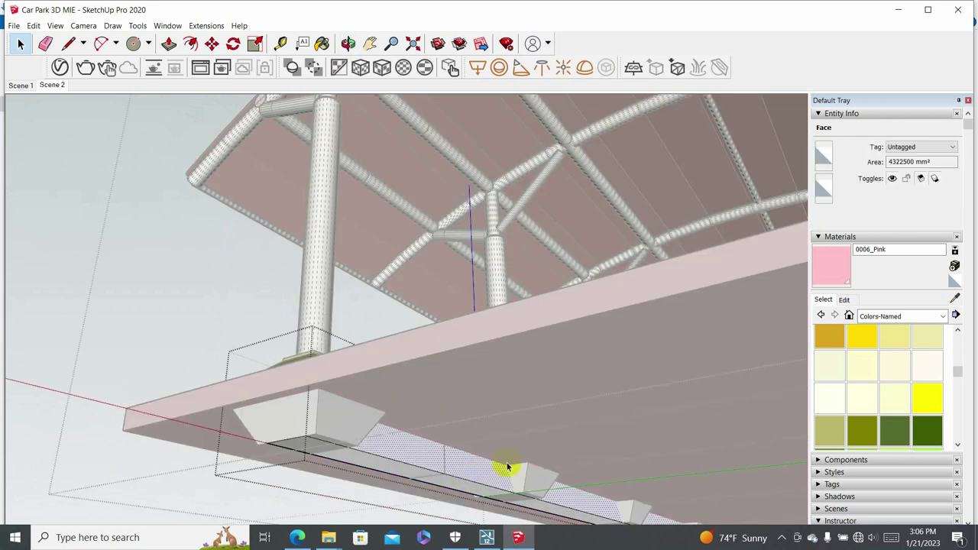
pyautogui.moveTo(690, 356); pyautogui.dragTo(506, 236, button='middle')
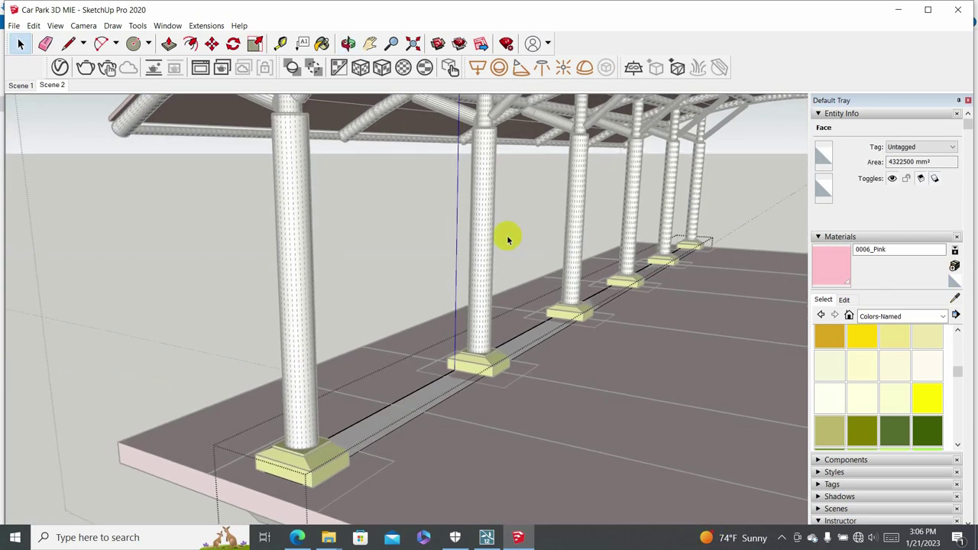
pyautogui.click(842, 271)
pyautogui.scroll(2, 388, 343)
pyautogui.scroll(2, 476, 349)
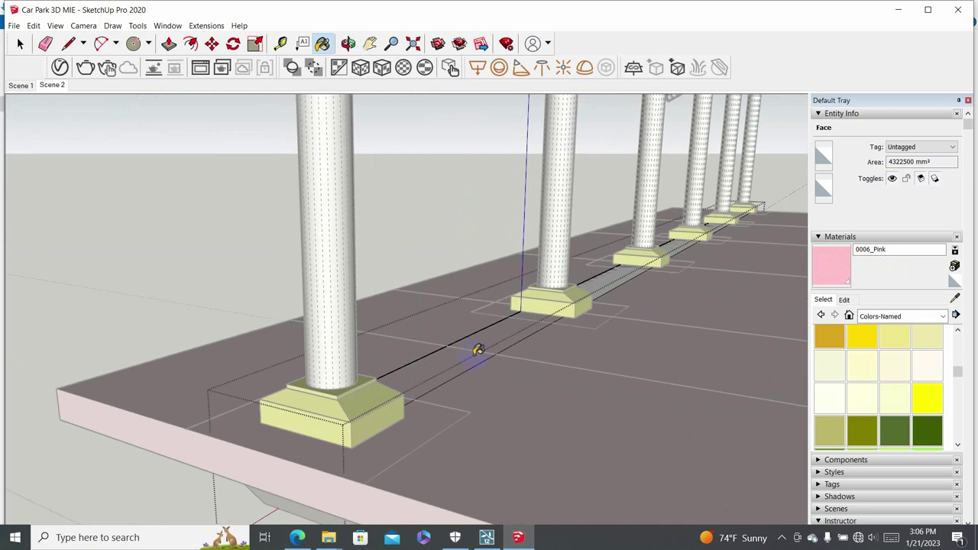
pyautogui.scroll(-2, 443, 345)
pyautogui.scroll(-3, 550, 320)
pyautogui.moveTo(550, 320)
pyautogui.mouseDown(button='middle')
pyautogui.moveTo(283, 342)
pyautogui.moveTo(544, 341)
pyautogui.moveTo(526, 400)
pyautogui.moveTo(577, 420)
pyautogui.moveTo(222, 388)
pyautogui.mouseUp(button='middle')
pyautogui.press('space')
pyautogui.press('Escape')
pyautogui.scroll(3, 344, 394)
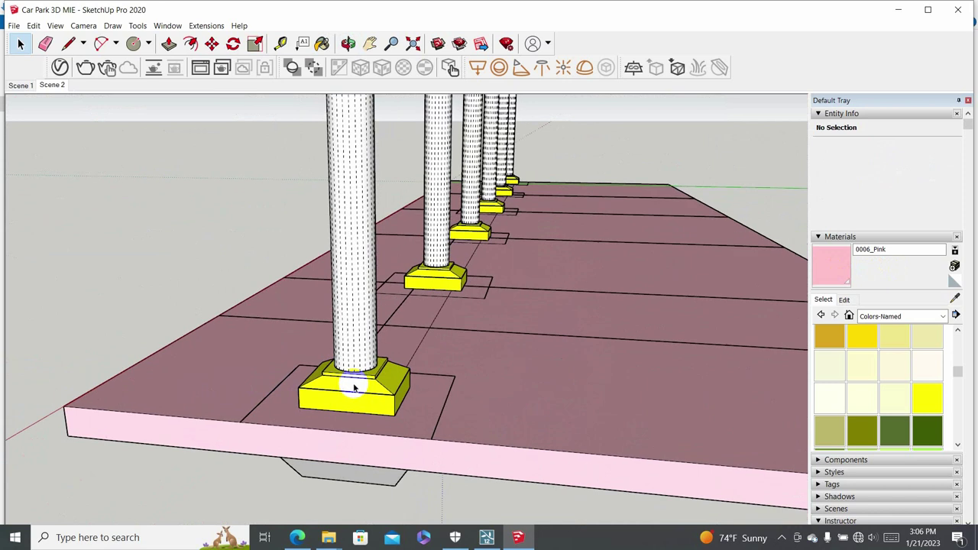
pyautogui.scroll(-3, 351, 329)
# Inspect the canopy group and the front column component by selecting them and orbiting.
pyautogui.click(354, 264)
pyautogui.press('Escape')
pyautogui.click(354, 264)
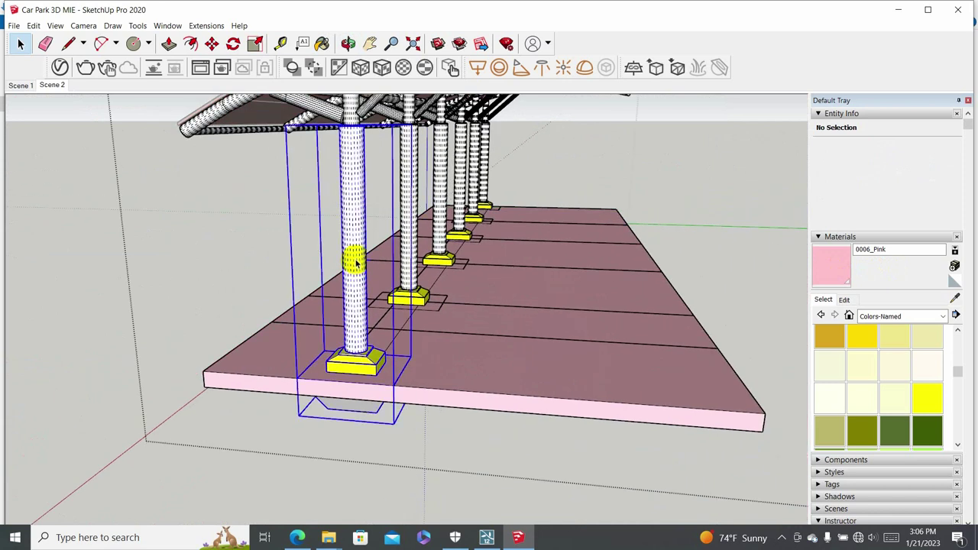
pyautogui.moveTo(355, 264)
pyautogui.mouseDown(button='middle')
pyautogui.moveTo(324, 254)
pyautogui.moveTo(349, 164)
pyautogui.moveTo(350, 279)
pyautogui.mouseUp(button='middle')
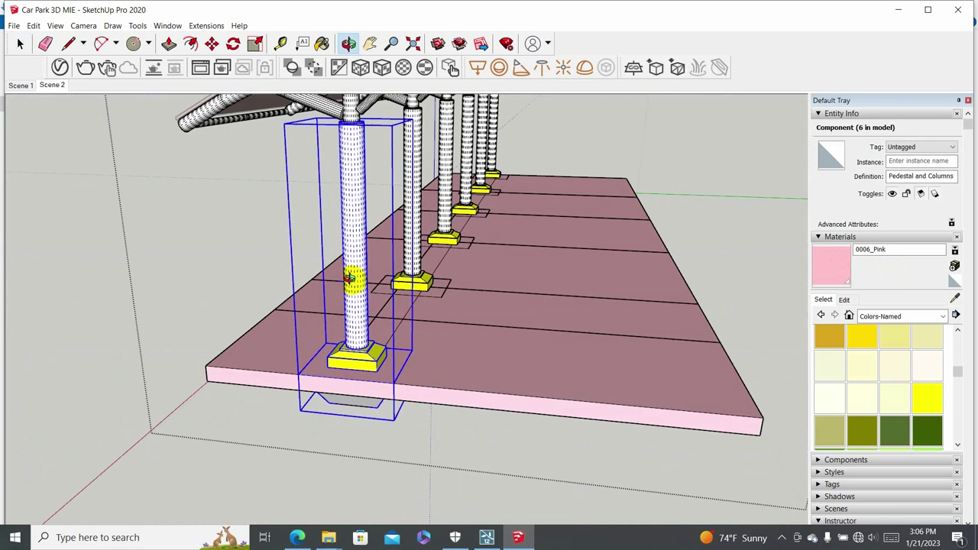
pyautogui.scroll(-2, 348, 281)
pyautogui.press('Escape')
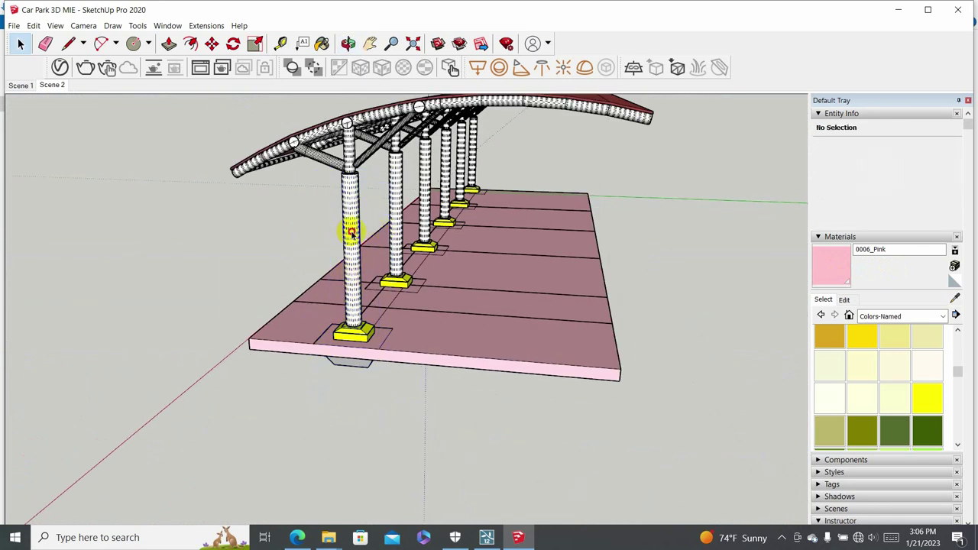
pyautogui.click(350, 228)
pyautogui.press('Escape')
pyautogui.scroll(-3, 895, 363)
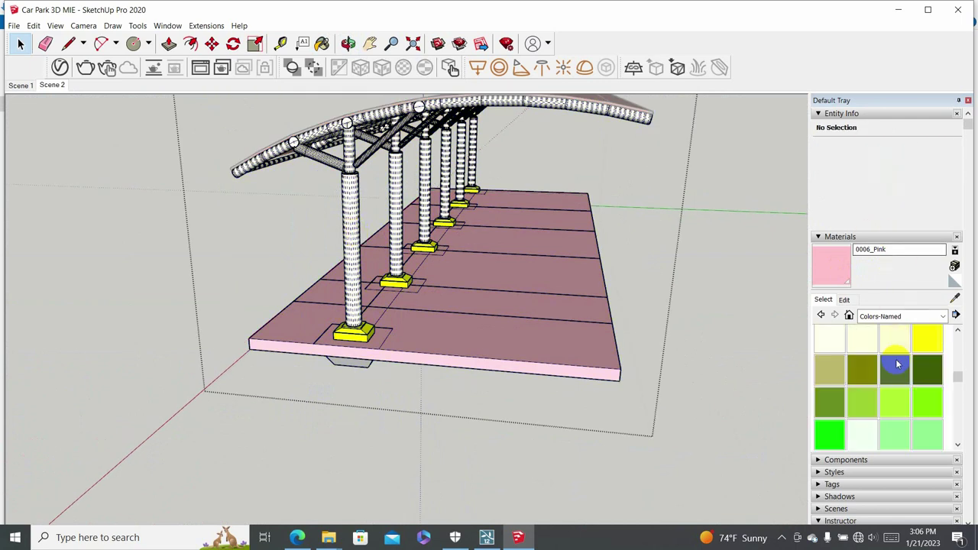
pyautogui.scroll(-3, 894, 364)
# Choose 0103_Blue from the Colors-Named materials instead of LightSteelBlue.
pyautogui.click(892, 391)
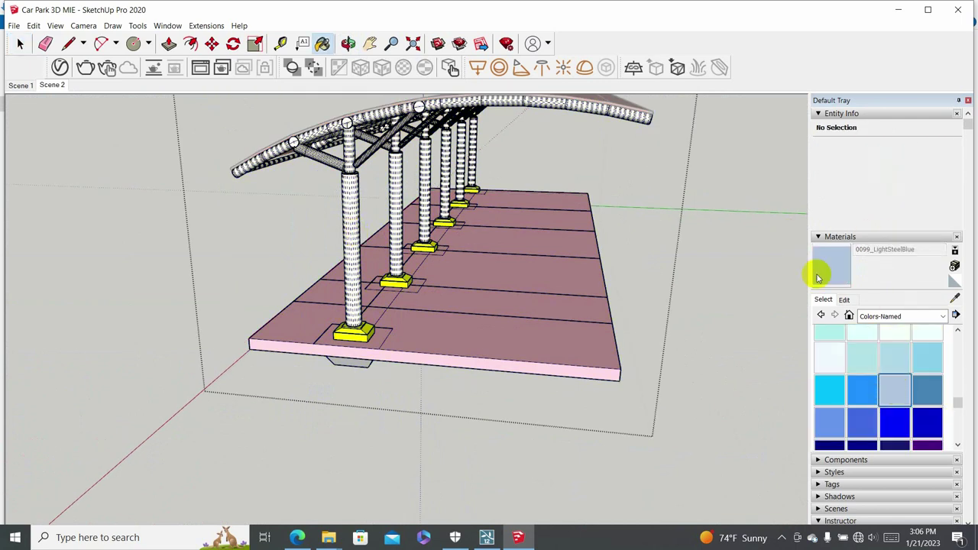
pyautogui.click(896, 419)
pyautogui.scroll(-2, 915, 414)
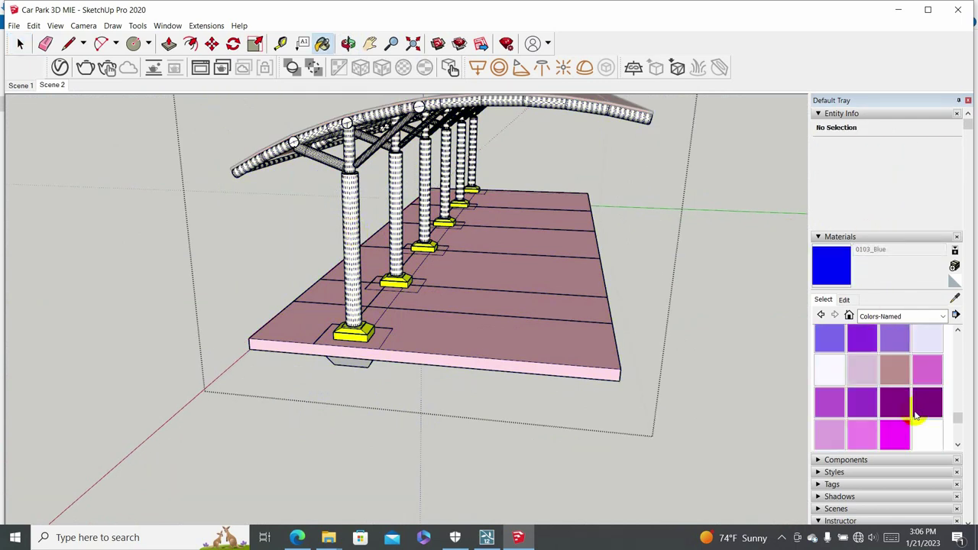
pyautogui.scroll(3, 395, 226)
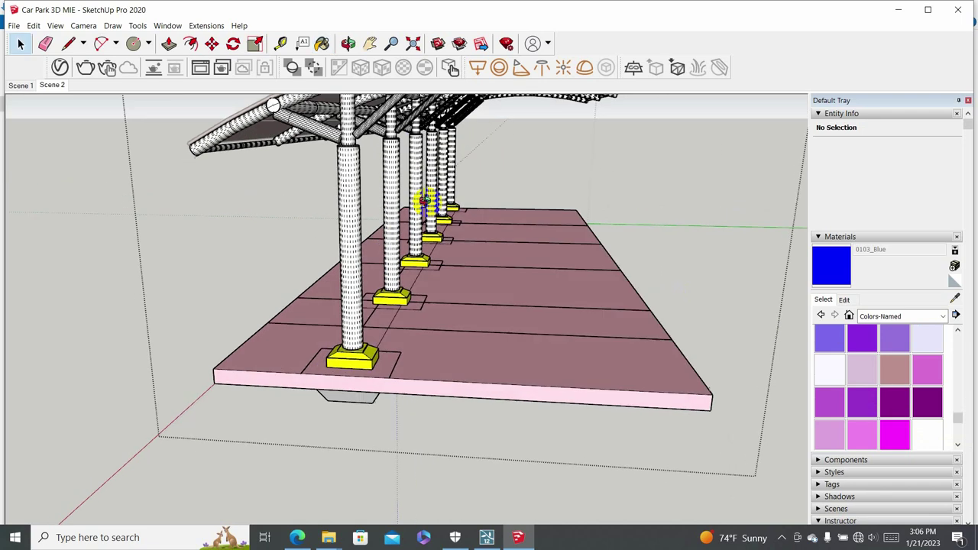
pyautogui.scroll(2, 393, 221)
# Paint the front and second column shafts 0103_Blue.
pyautogui.click(391, 217)
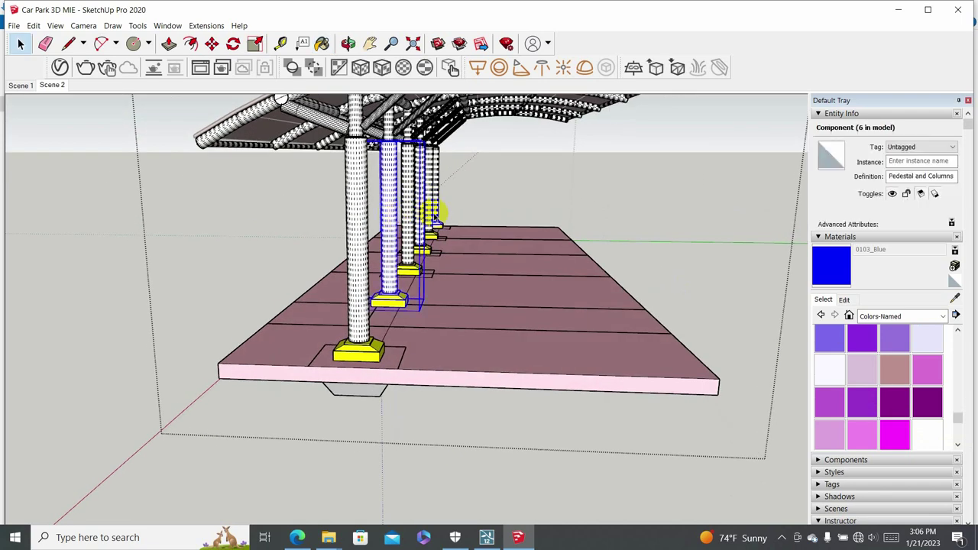
pyautogui.click(832, 277)
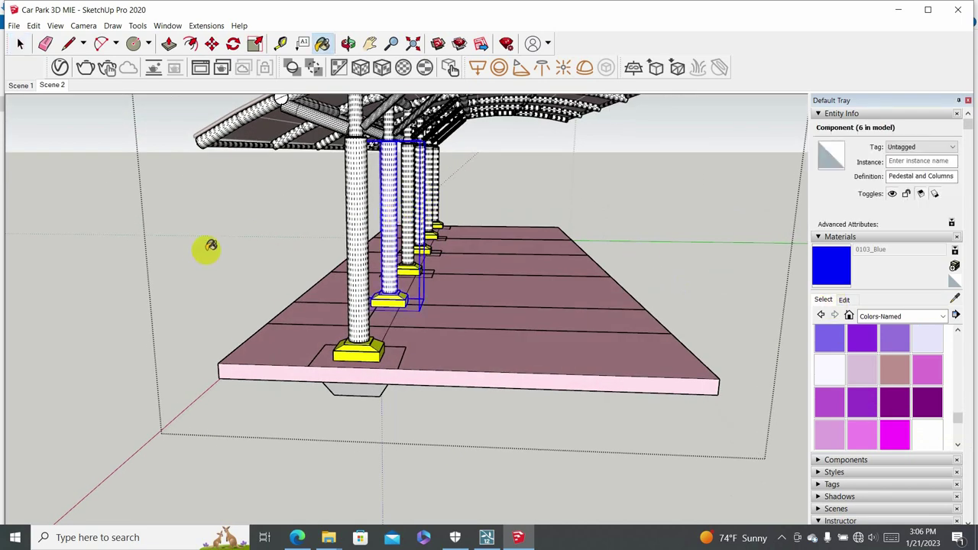
pyautogui.click(348, 202)
pyautogui.scroll(2, 389, 192)
pyautogui.scroll(2, 257, 227)
pyautogui.click(517, 231)
pyautogui.scroll(-5, 222, 235)
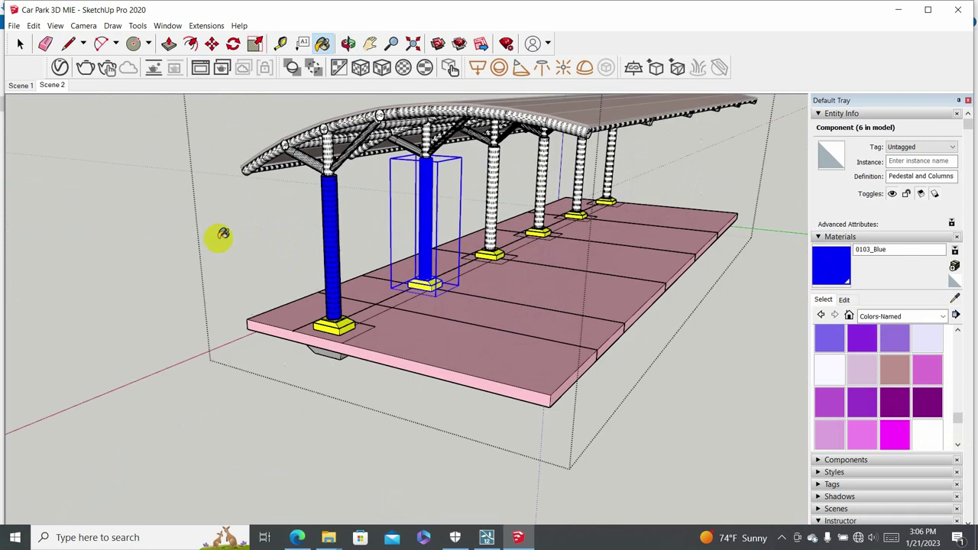
pyautogui.scroll(2, 475, 175)
pyautogui.scroll(2, 485, 218)
# Paint the remaining four white column shafts 0103_Blue and view the whole canopy.
pyautogui.click(456, 220)
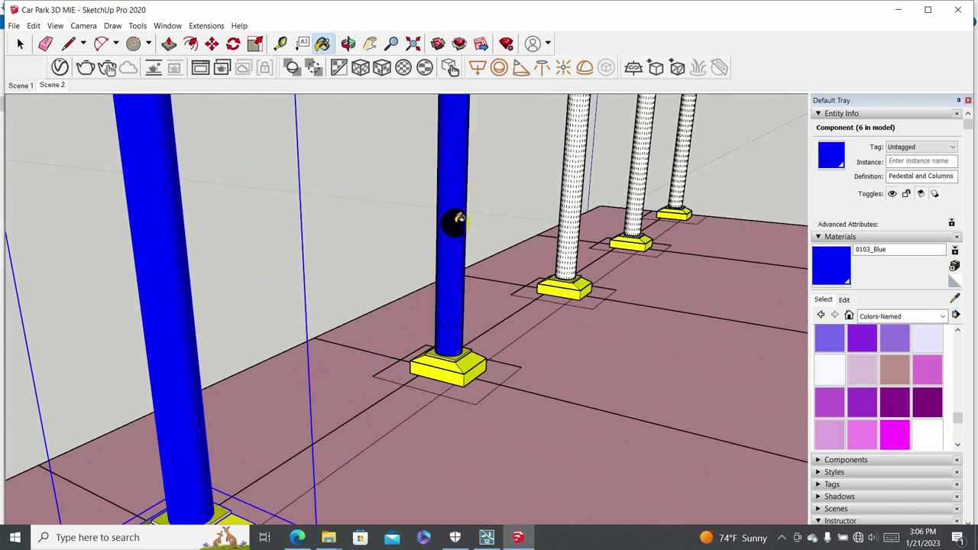
pyautogui.click(571, 208)
pyautogui.scroll(-4, 251, 240)
pyautogui.scroll(4, 506, 192)
pyautogui.click(510, 195)
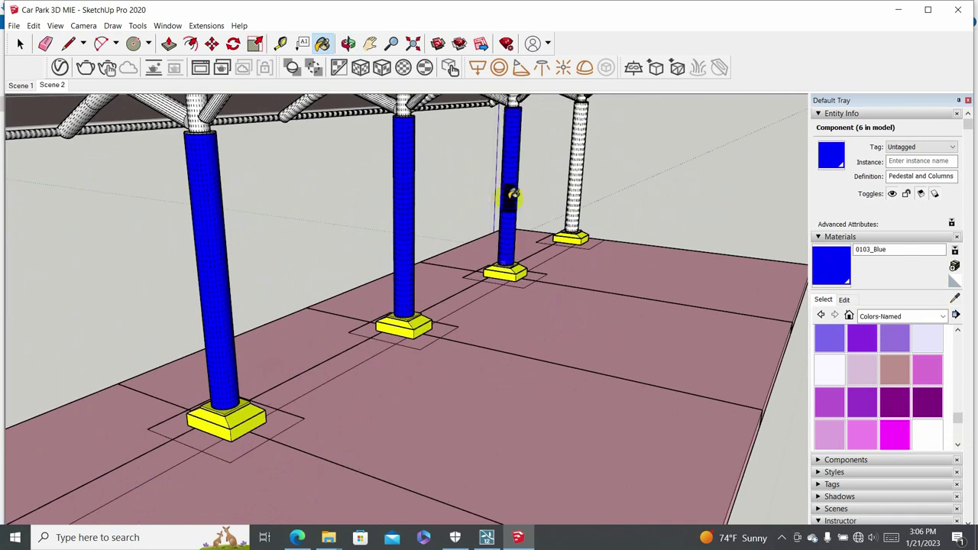
pyautogui.click(573, 177)
pyautogui.scroll(-3, 565, 190)
pyautogui.scroll(2, 545, 211)
pyautogui.scroll(2, 486, 266)
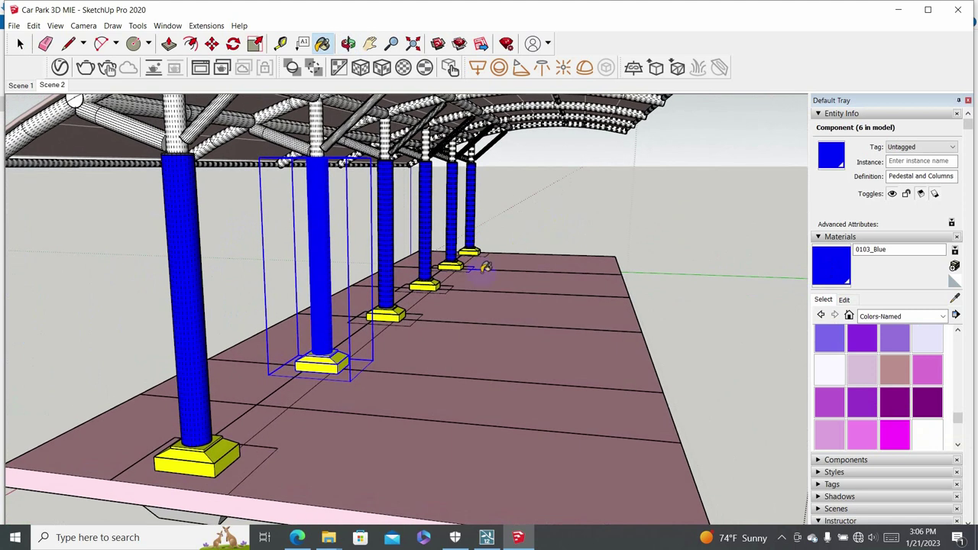
pyautogui.scroll(-3, 458, 256)
pyautogui.scroll(3, 432, 241)
pyautogui.scroll(1, 420, 229)
pyautogui.scroll(1, 413, 217)
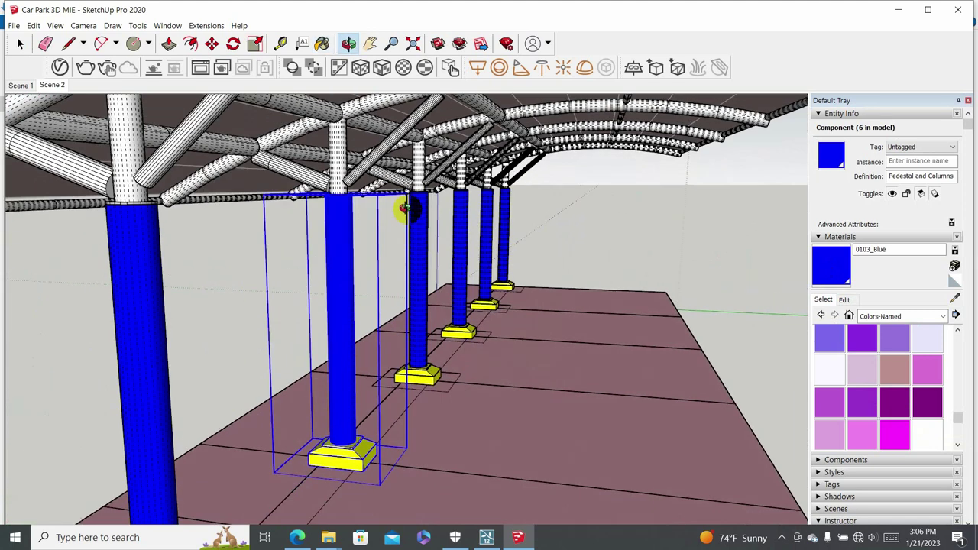
pyautogui.scroll(-2, 393, 200)
pyautogui.scroll(-2, 359, 198)
pyautogui.scroll(2, 374, 202)
pyautogui.scroll(-3, 375, 206)
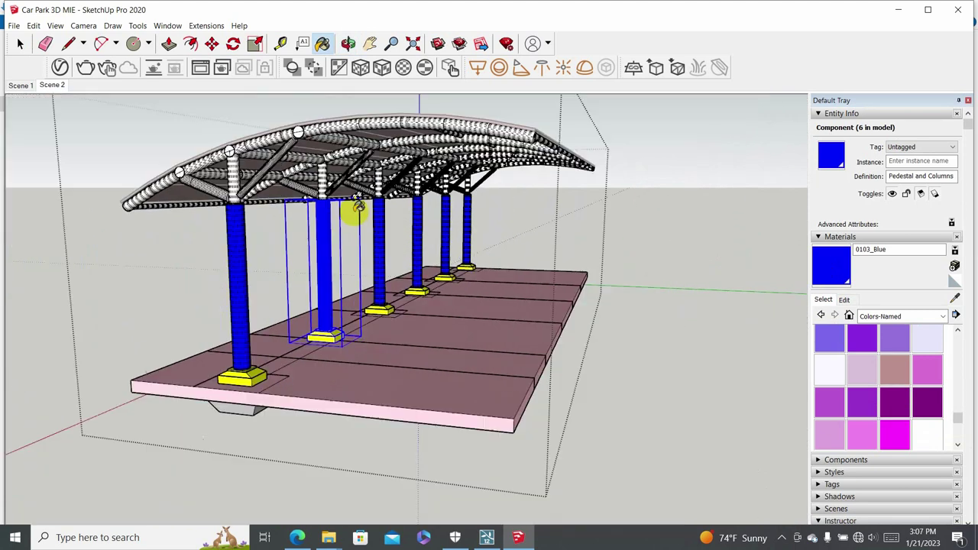
pyautogui.moveTo(357, 209); pyautogui.dragTo(602, 241, button='middle')
# From under the roof, paint the canopy's diagonal braces and round end caps 0133_Gray.
pyautogui.click(619, 225)
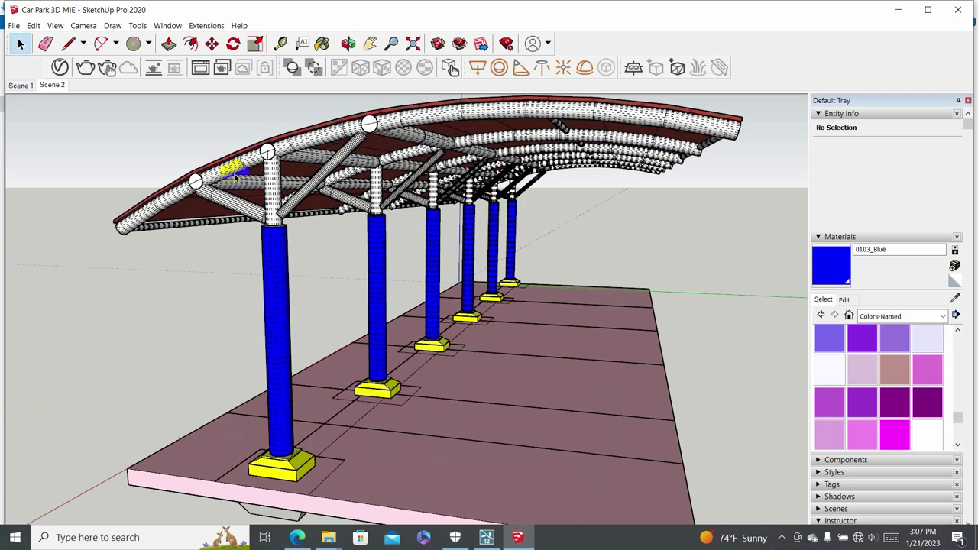
pyautogui.scroll(3, 218, 163)
pyautogui.moveTo(218, 163)
pyautogui.mouseDown(button='middle')
pyautogui.moveTo(327, 107)
pyautogui.moveTo(327, 186)
pyautogui.moveTo(341, 224)
pyautogui.mouseUp(button='middle')
pyautogui.scroll(2, 313, 192)
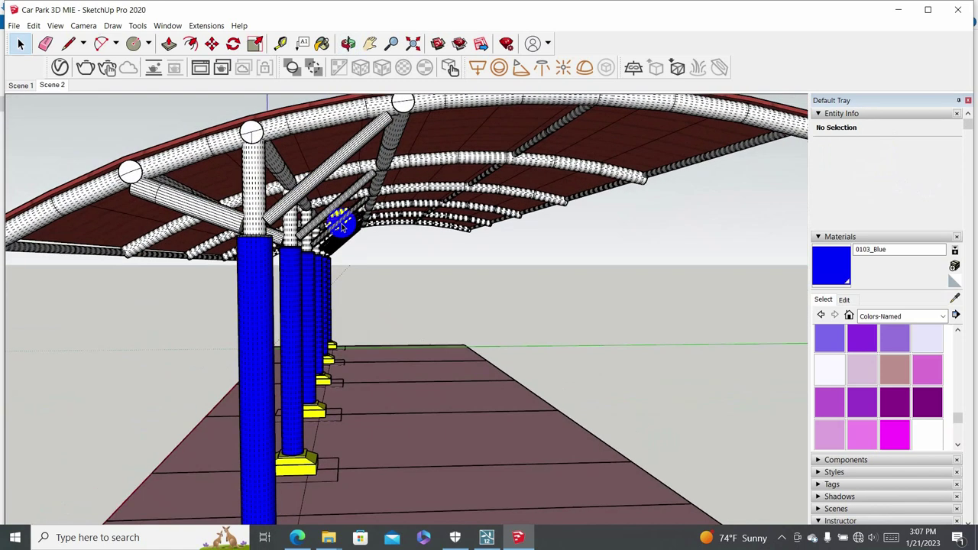
pyautogui.click(898, 380)
pyautogui.scroll(-3, 881, 408)
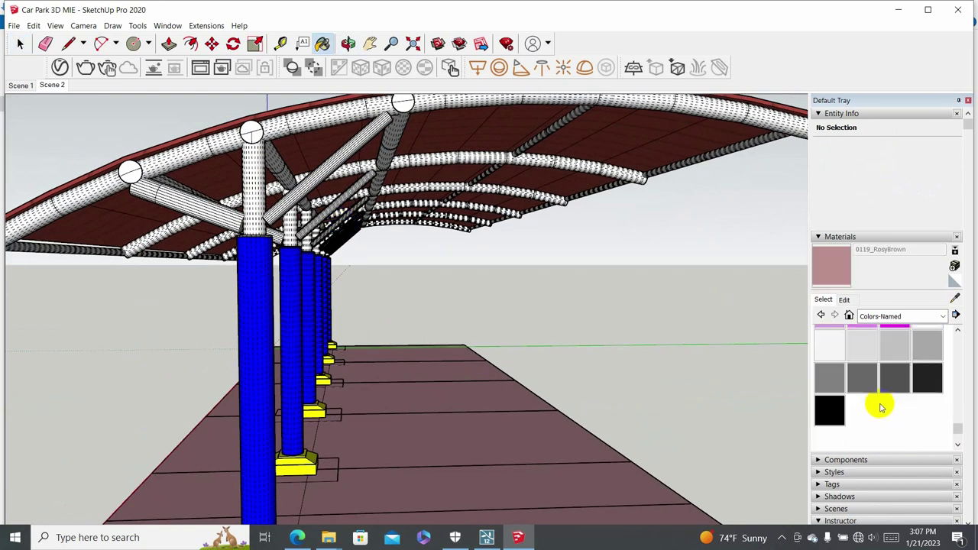
pyautogui.moveTo(135, 135); pyautogui.dragTo(222, 172, button='middle')
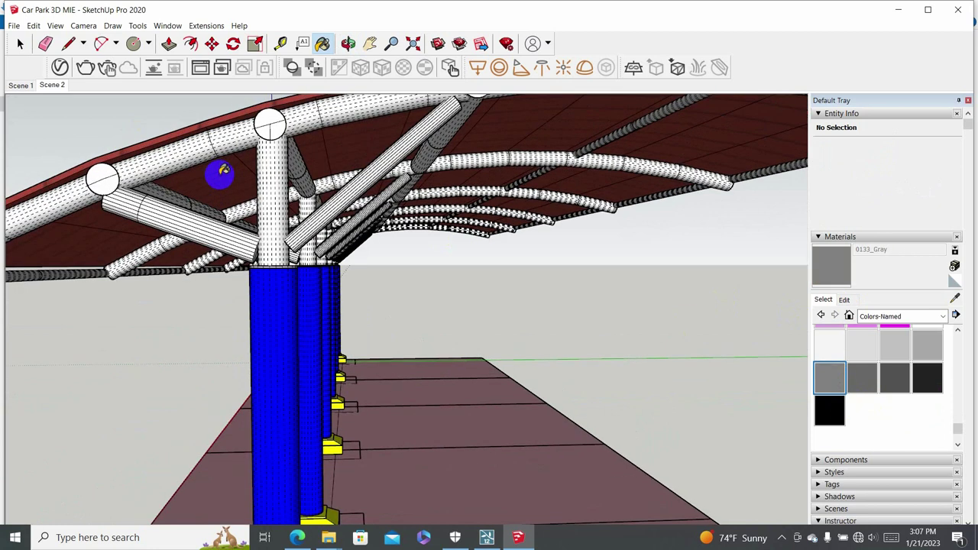
pyautogui.click(268, 186)
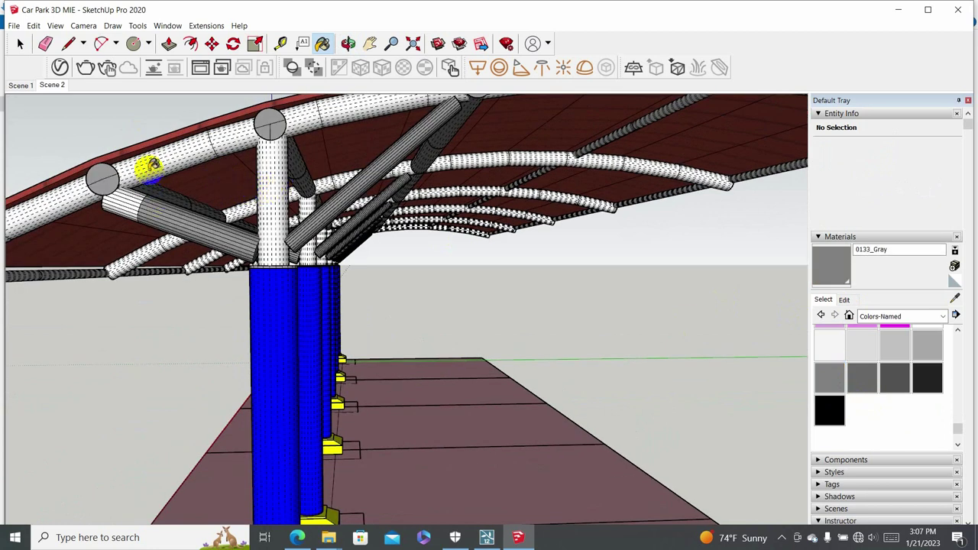
# View along the column row and select the whole Shed component.
pyautogui.moveTo(134, 194)
pyautogui.mouseDown(button='middle')
pyautogui.moveTo(20, 186)
pyautogui.moveTo(328, 203)
pyautogui.moveTo(240, 187)
pyautogui.moveTo(573, 191)
pyautogui.moveTo(516, 186)
pyautogui.mouseUp(button='middle')
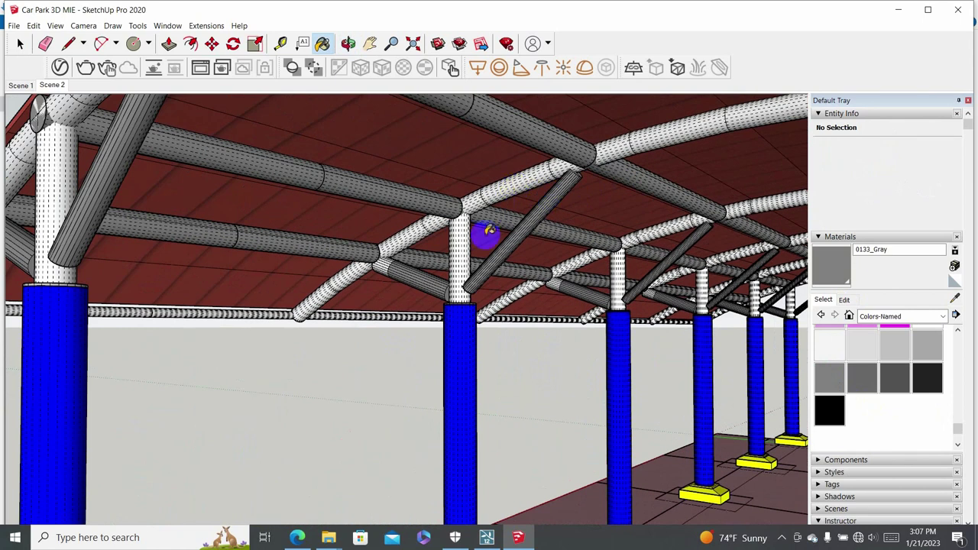
pyautogui.click(464, 252)
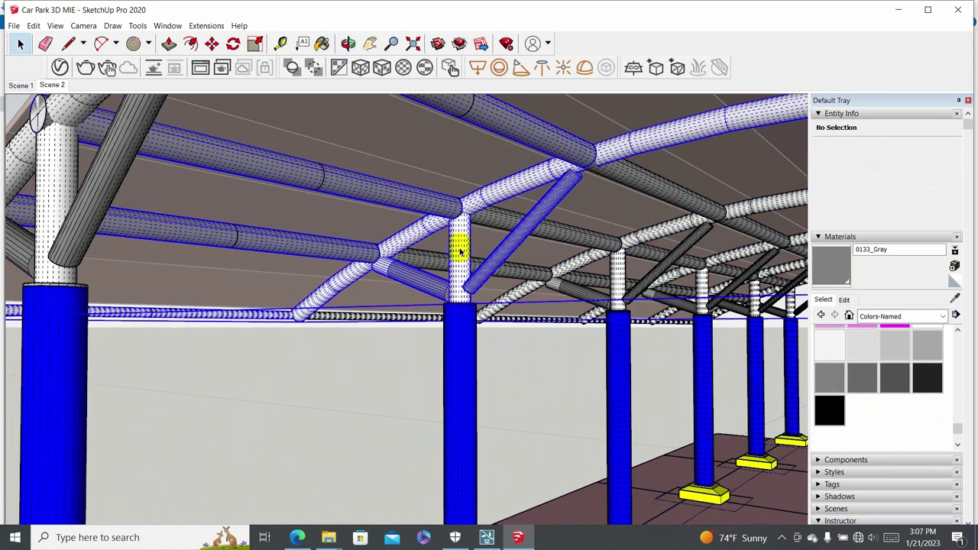
pyautogui.scroll(-3, 451, 250)
pyautogui.scroll(-3, 442, 250)
pyautogui.scroll(5, 448, 250)
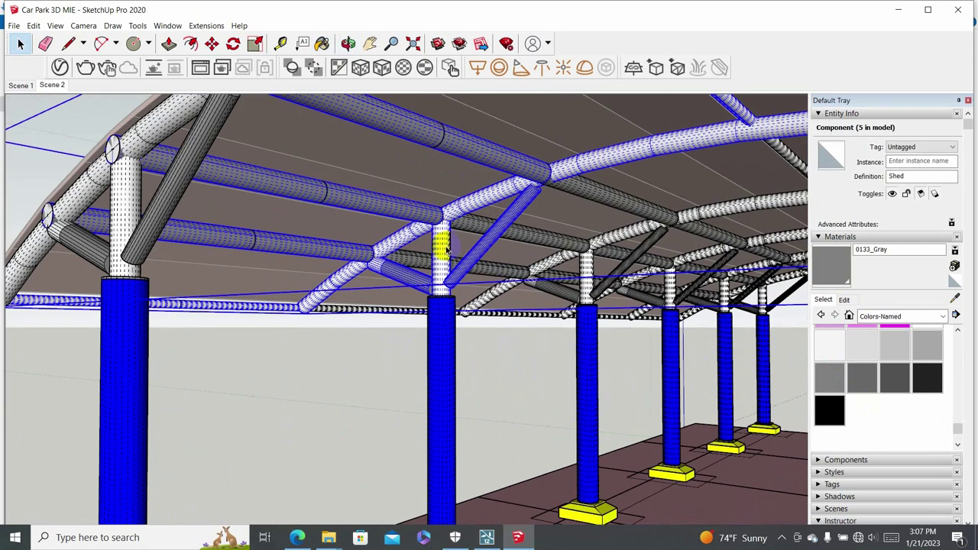
# Inside the Shed component, paint the selected column frame component 0133_Gray.
pyautogui.press('o')
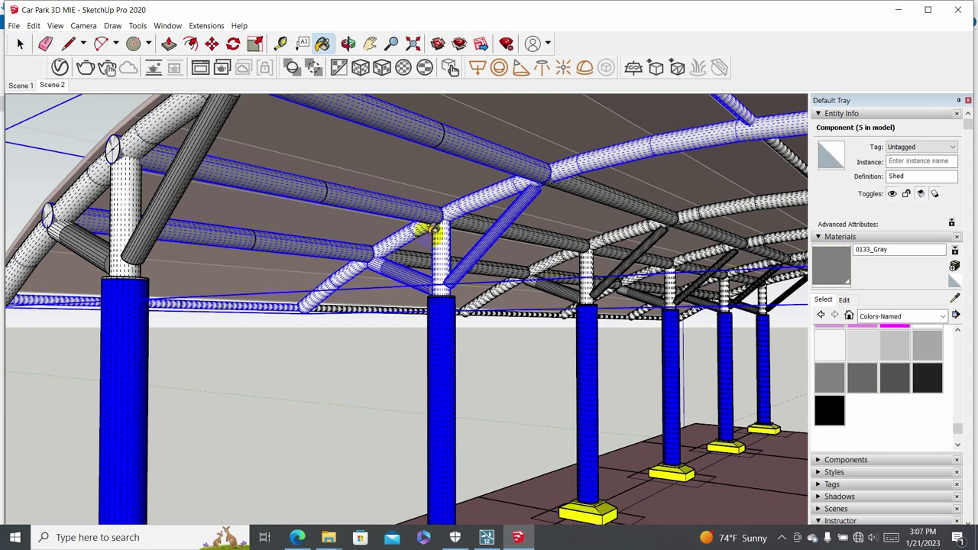
pyautogui.press('space')
pyautogui.doubleClick(440, 254)
pyautogui.scroll(-3, 439, 252)
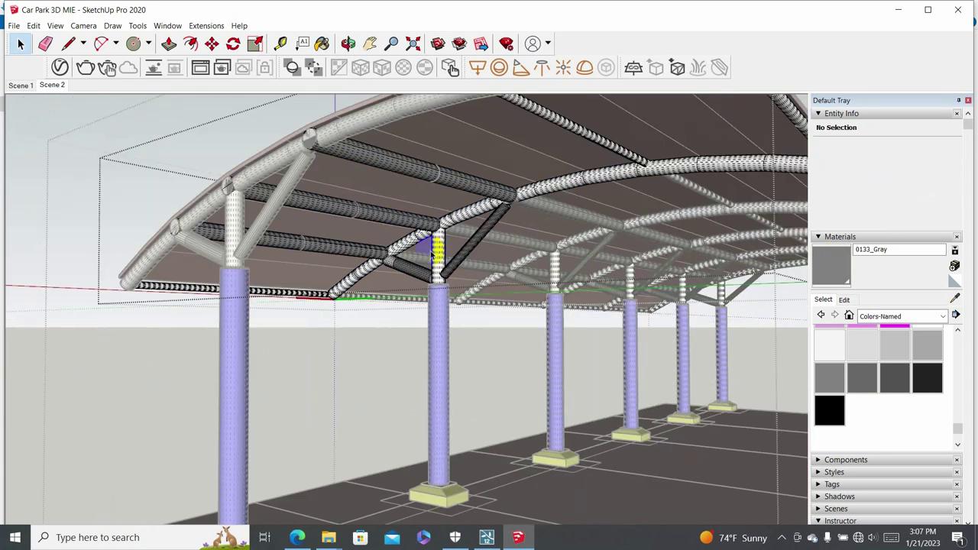
pyautogui.click(440, 254)
pyautogui.scroll(-3, 440, 254)
pyautogui.scroll(2, 440, 254)
pyautogui.scroll(2, 440, 253)
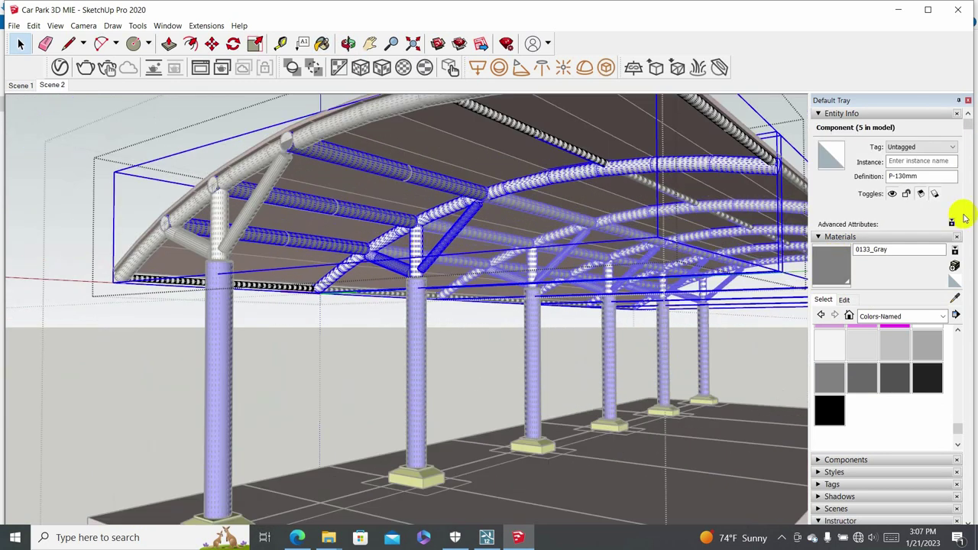
pyautogui.click(850, 277)
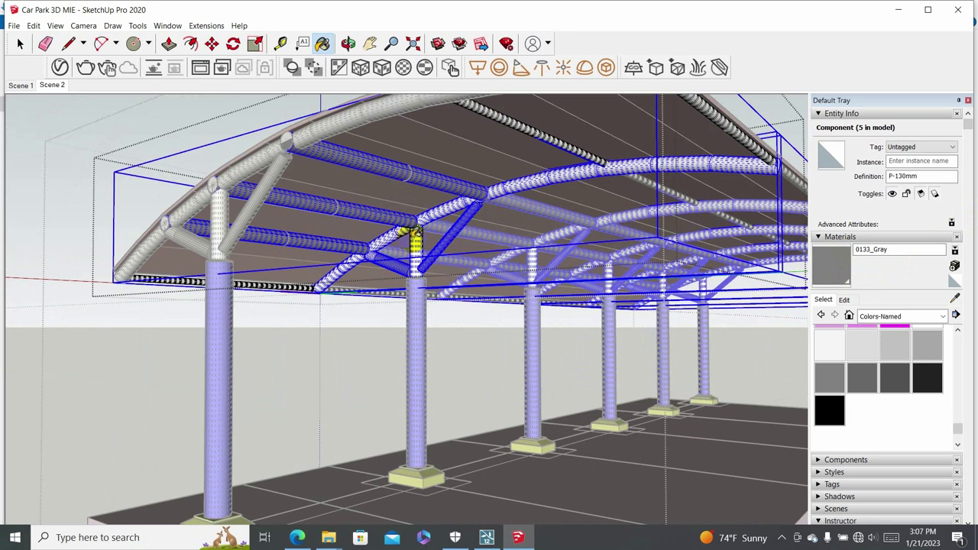
pyautogui.click(405, 233)
# Select all beams inside the P-130mm component and paint them 0133_Gray.
pyautogui.press('space')
pyautogui.doubleClick(414, 242)
pyautogui.hotkey('ctrl', 'a')
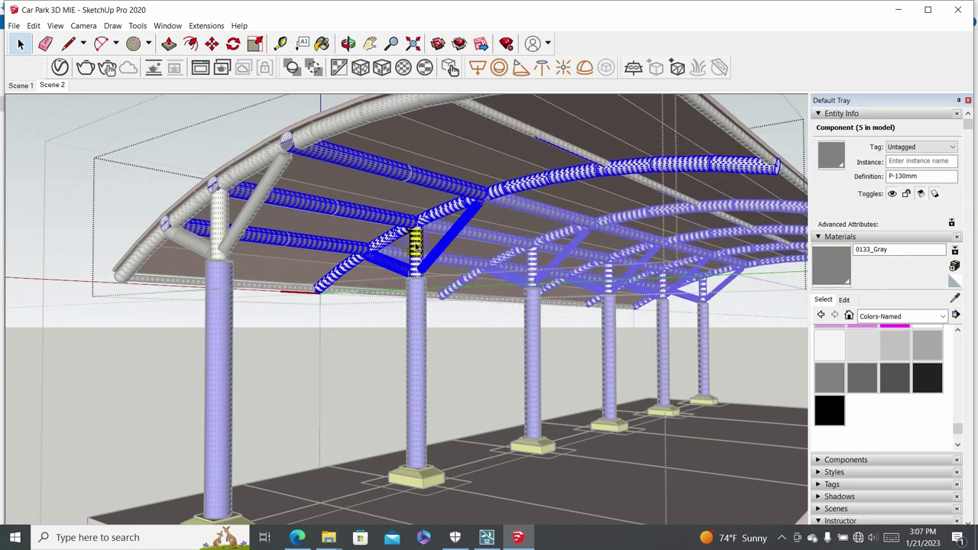
pyautogui.scroll(2, 388, 226)
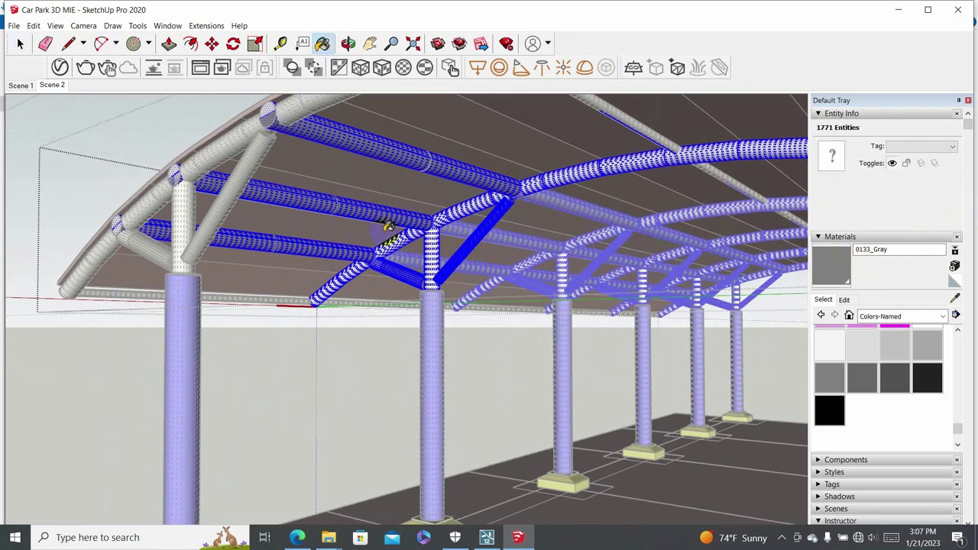
pyautogui.click(438, 241)
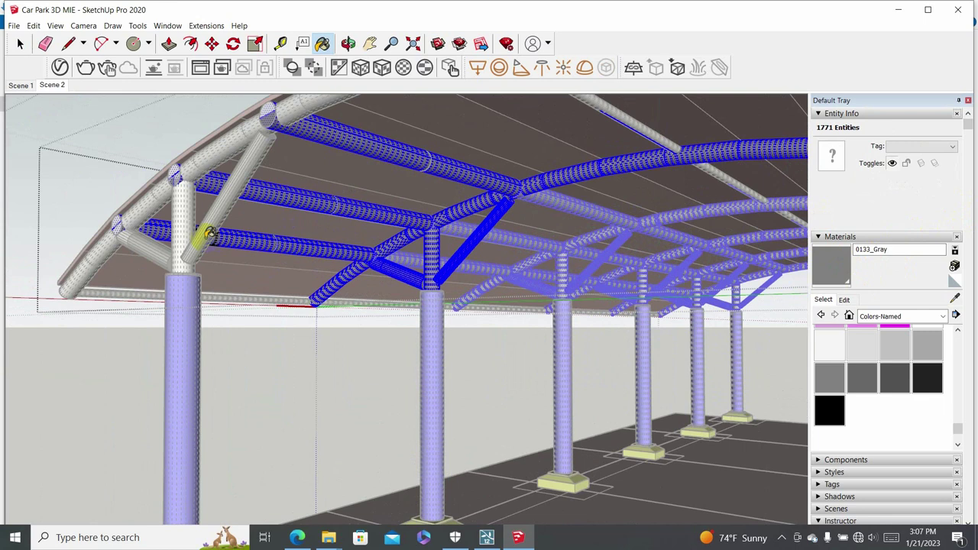
pyautogui.hotkey('ctrl', 't')
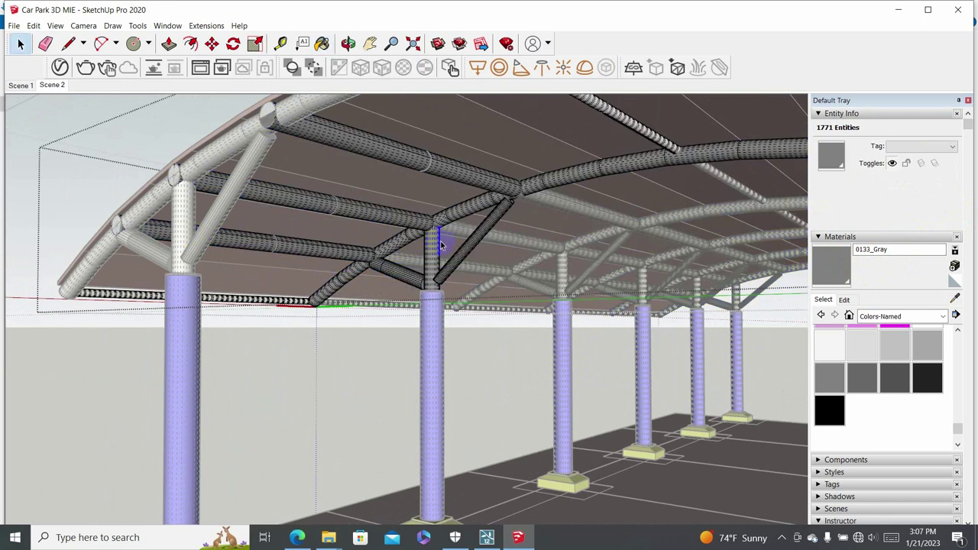
pyautogui.scroll(-4, 443, 241)
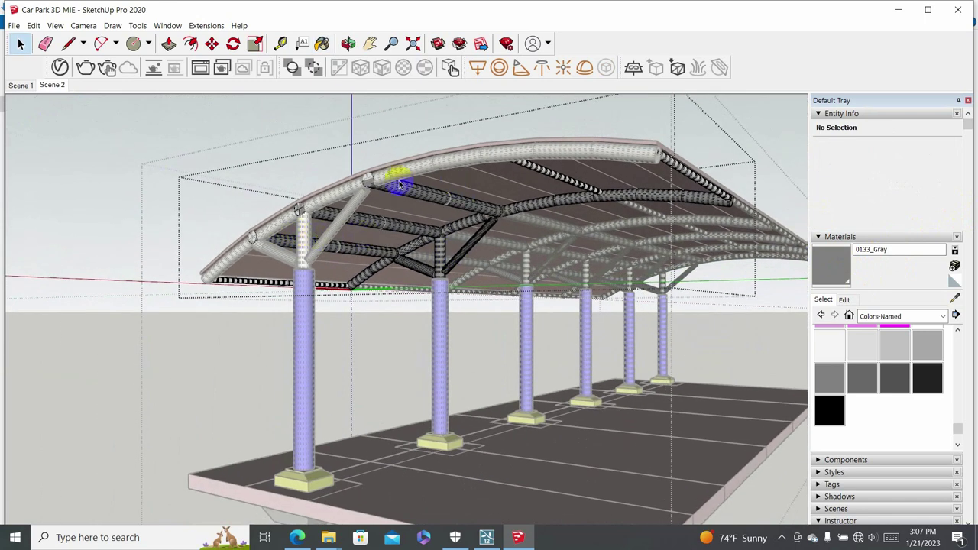
pyautogui.scroll(3, 398, 186)
pyautogui.click(330, 233)
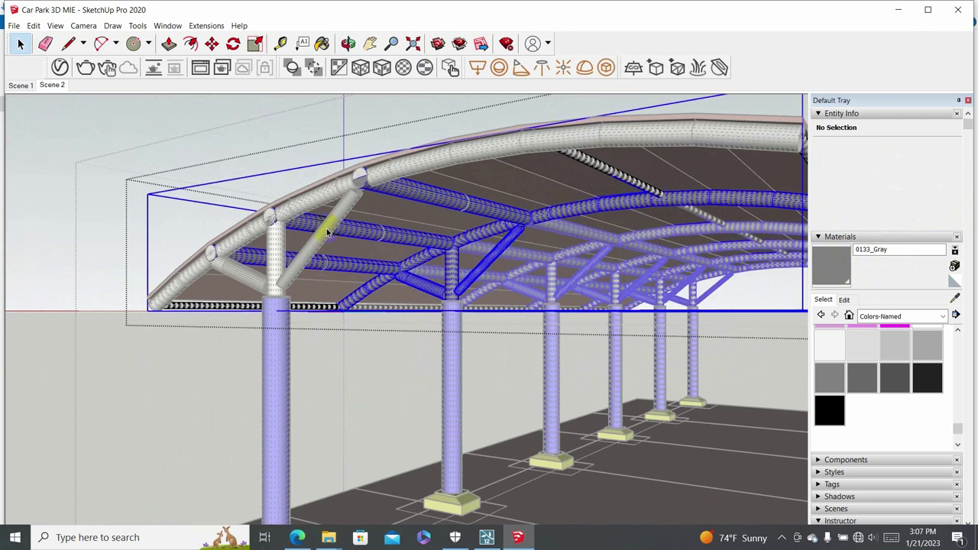
pyautogui.click(271, 243)
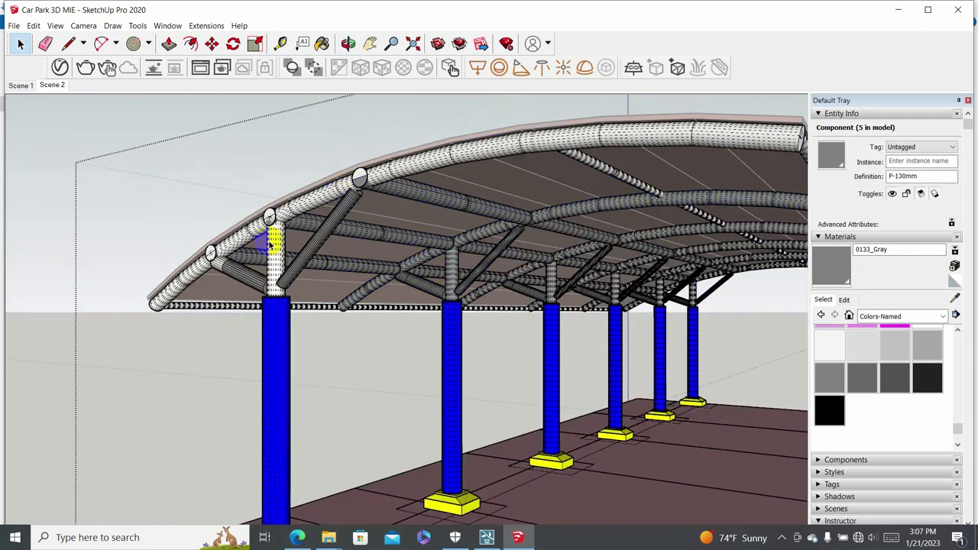
pyautogui.scroll(-3, 272, 243)
# Select all connected canopy truss tubes and paint them 0133_Gray.
pyautogui.moveTo(271, 243); pyautogui.dragTo(317, 242, button='middle')
pyautogui.scroll(4, 317, 243)
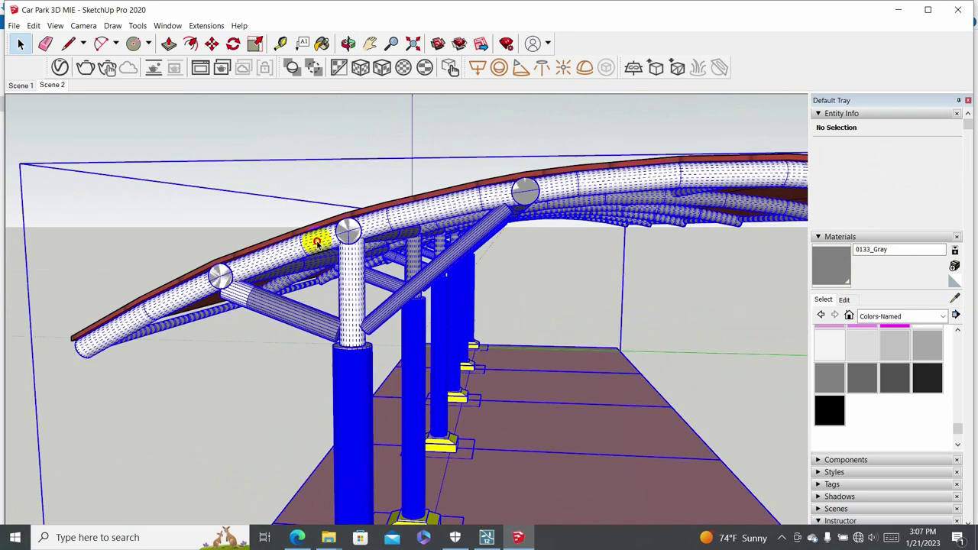
pyautogui.tripleClick(317, 243)
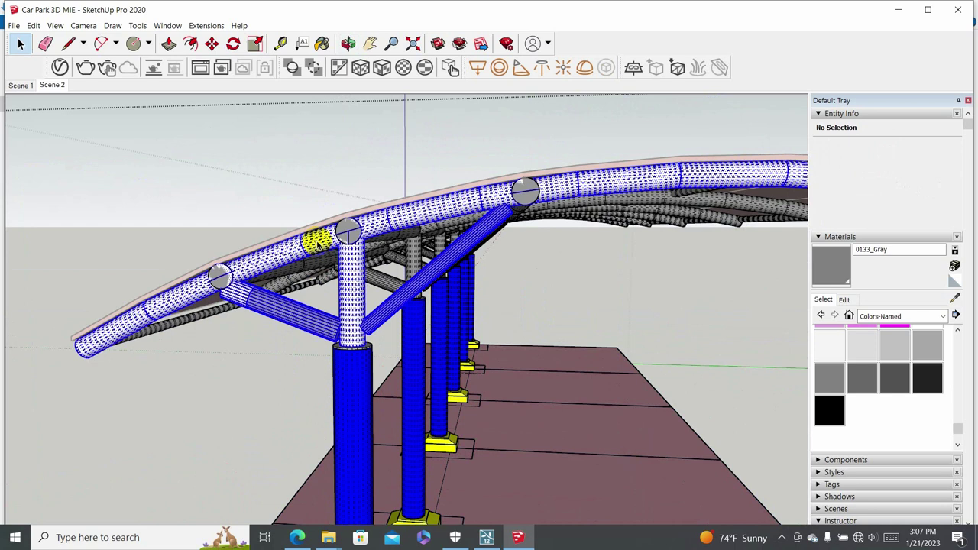
pyautogui.click(844, 275)
pyautogui.click(288, 245)
# Select the 75mm Pipe inside the canopy tube group and pick 0133_Gray.
pyautogui.moveTo(289, 244)
pyautogui.mouseDown(button='middle')
pyautogui.moveTo(354, 229)
pyautogui.moveTo(350, 191)
pyautogui.mouseUp(button='middle')
pyautogui.press('space')
pyautogui.click(509, 188)
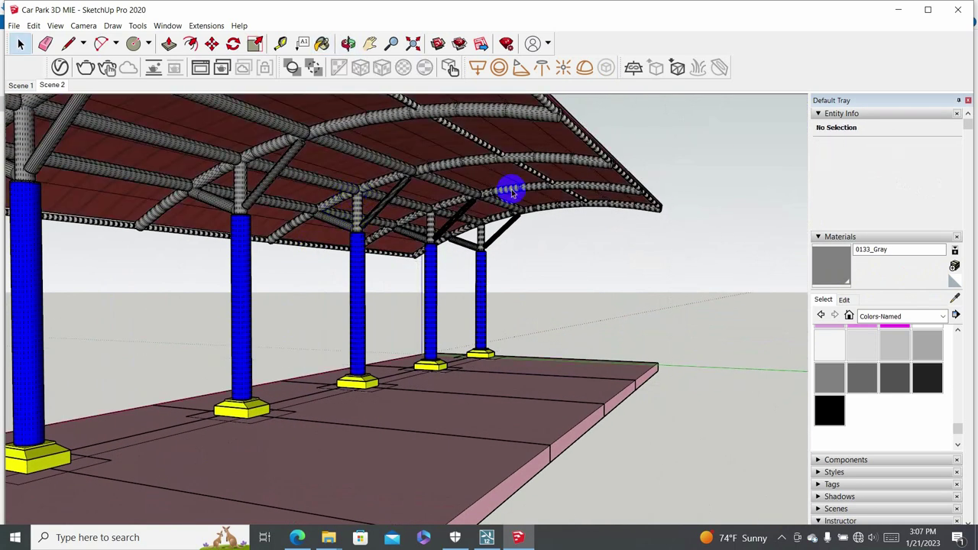
pyautogui.scroll(2, 557, 175)
pyautogui.scroll(3, 563, 177)
pyautogui.scroll(2, 563, 177)
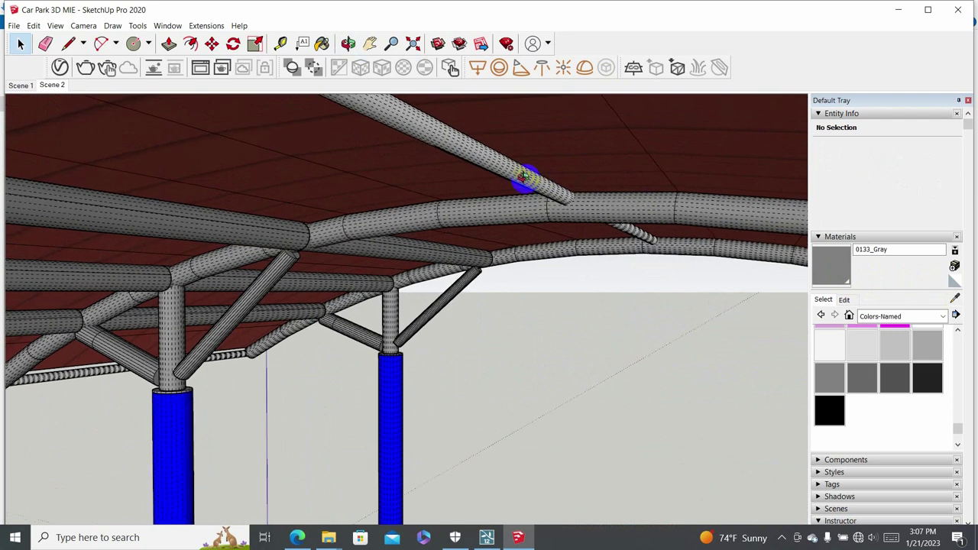
pyautogui.moveTo(545, 175); pyautogui.dragTo(202, 163, button='middle')
pyautogui.click(374, 181)
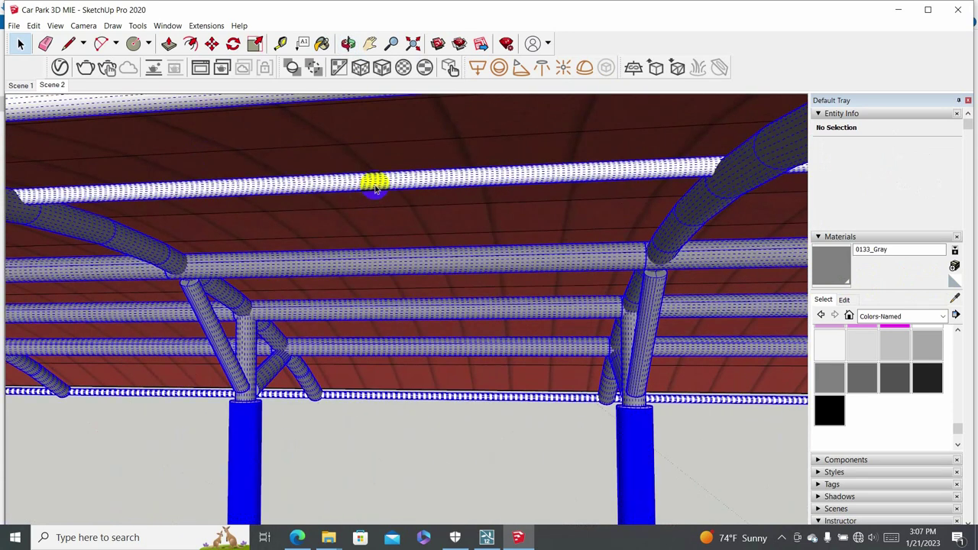
pyautogui.doubleClick(374, 184)
pyautogui.click(374, 183)
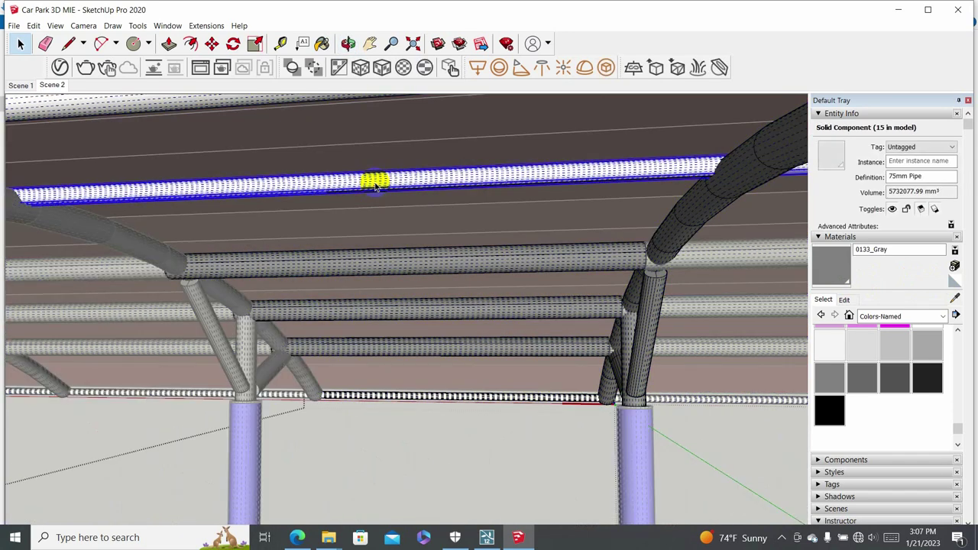
pyautogui.click(830, 260)
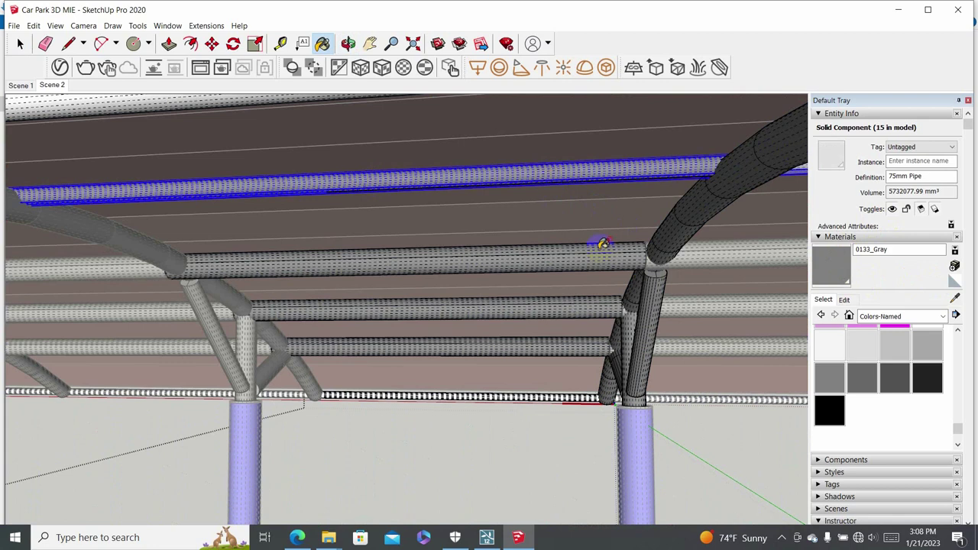
pyautogui.moveTo(602, 240); pyautogui.dragTo(372, 218, button='middle')
# Paint the long 75mm edge pipe 0133_Gray.
pyautogui.press('space')
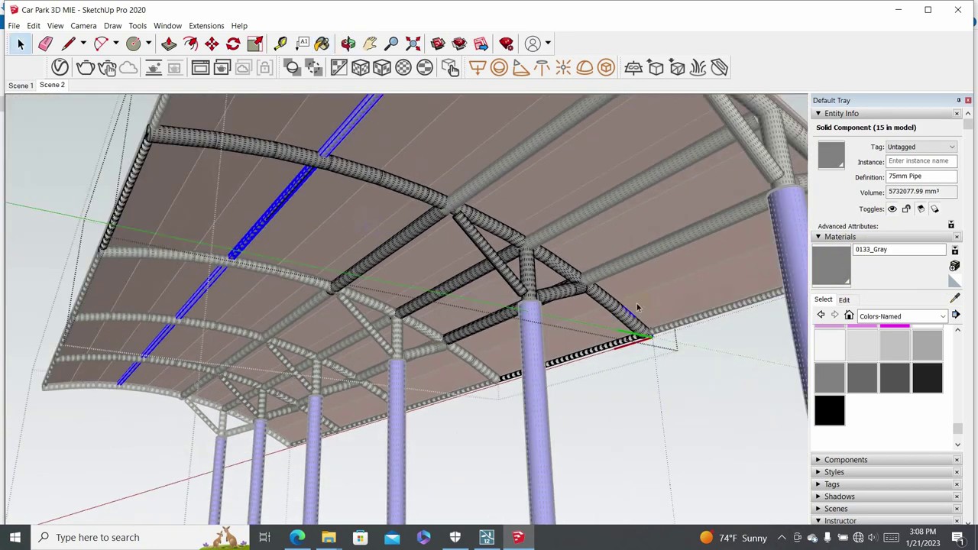
pyautogui.click(636, 303)
pyautogui.moveTo(636, 303)
pyautogui.mouseDown(button='middle')
pyautogui.moveTo(324, 203)
pyautogui.moveTo(604, 233)
pyautogui.mouseUp(button='middle')
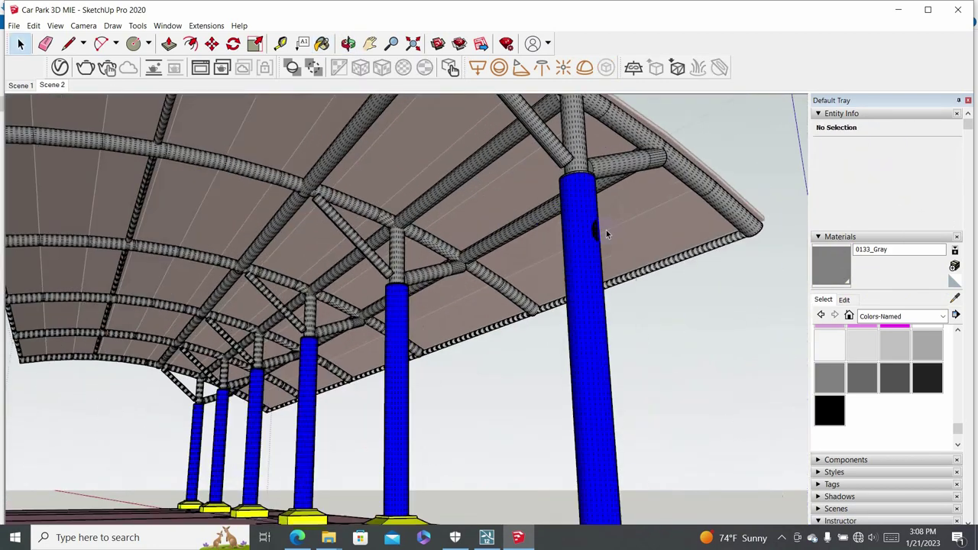
pyautogui.scroll(3, 761, 255)
pyautogui.scroll(3, 746, 211)
pyautogui.moveTo(747, 211)
pyautogui.mouseDown(button='middle')
pyautogui.moveTo(404, 206)
pyautogui.moveTo(395, 221)
pyautogui.moveTo(443, 214)
pyautogui.mouseUp(button='middle')
pyautogui.scroll(-3, 439, 216)
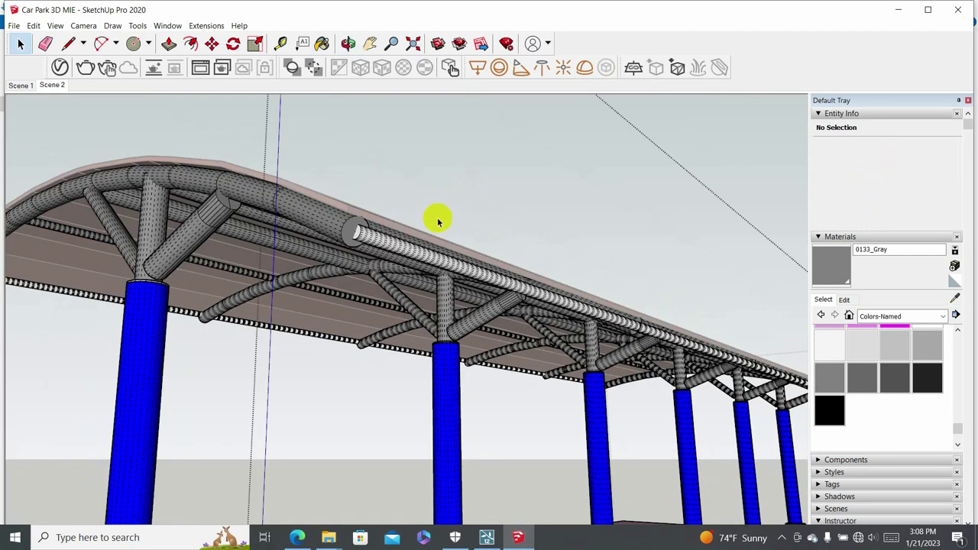
pyautogui.scroll(3, 397, 253)
pyautogui.click(379, 254)
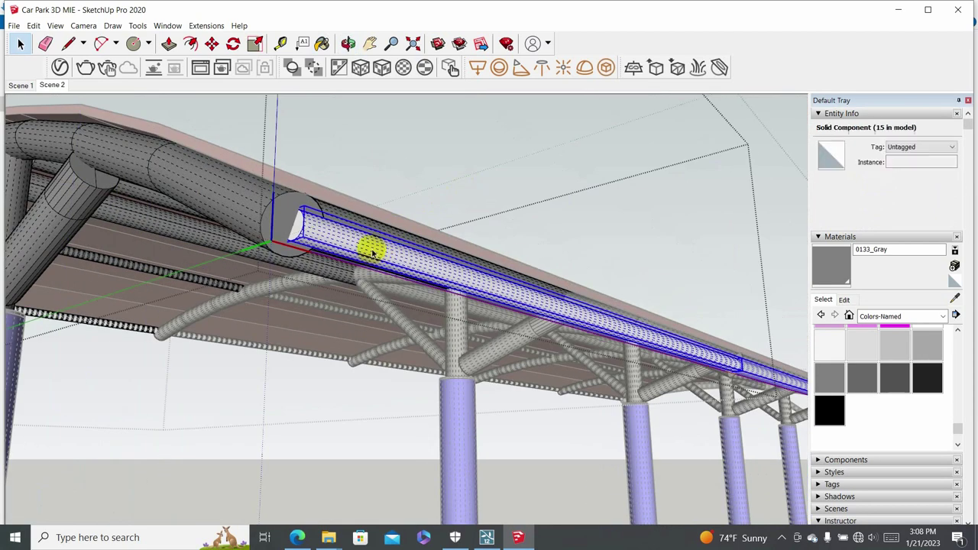
pyautogui.click(836, 267)
pyautogui.click(357, 246)
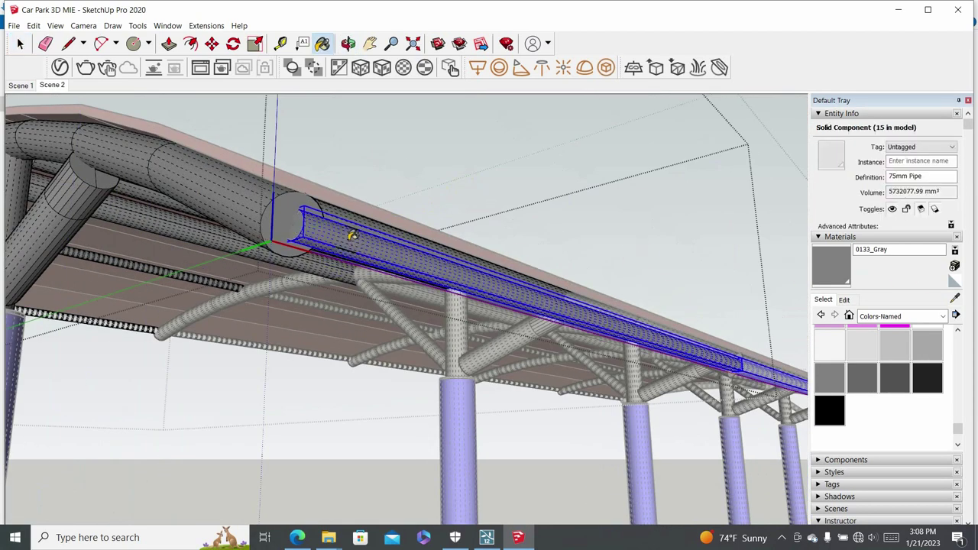
pyautogui.press('space')
pyautogui.moveTo(437, 228); pyautogui.dragTo(418, 239, button='middle')
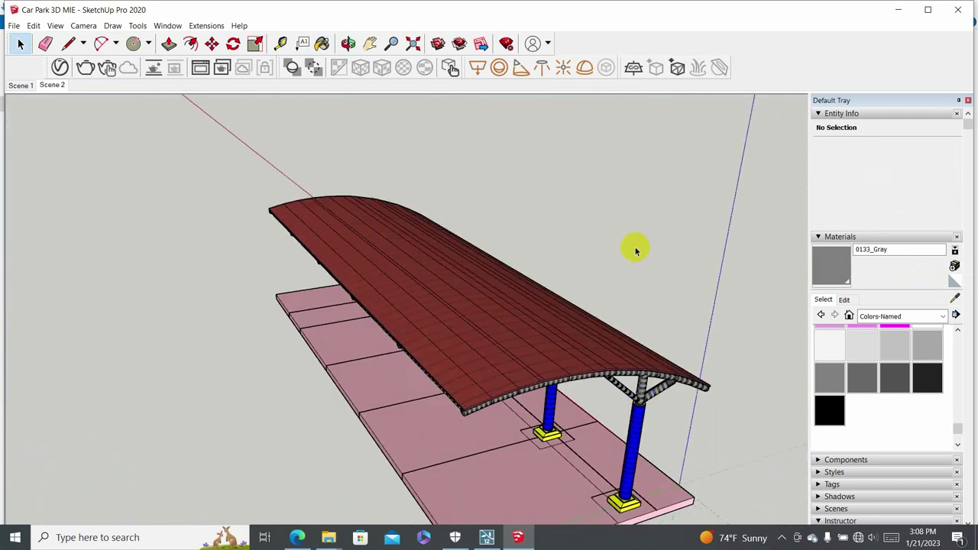
# Orbit and zoom under the canopy roof to bring the 75mm pipe into close view.
pyautogui.moveTo(634, 250); pyautogui.dragTo(359, 219, button='middle')
pyautogui.scroll(-3, 447, 295)
pyautogui.moveTo(448, 295); pyautogui.dragTo(338, 283, button='middle')
pyautogui.scroll(2, 417, 307)
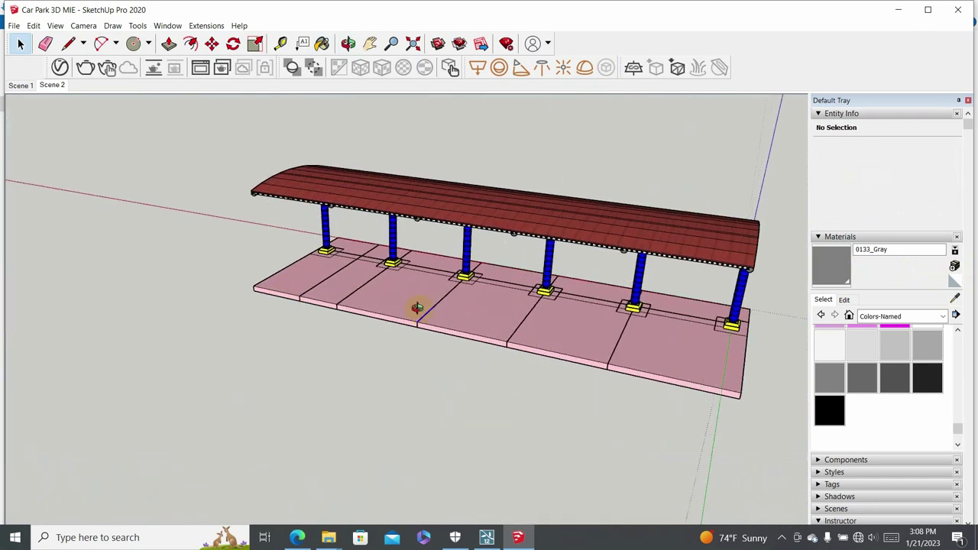
pyautogui.moveTo(417, 307)
pyautogui.mouseDown(button='middle')
pyautogui.moveTo(654, 280)
pyautogui.moveTo(323, 227)
pyautogui.moveTo(445, 198)
pyautogui.mouseUp(button='middle')
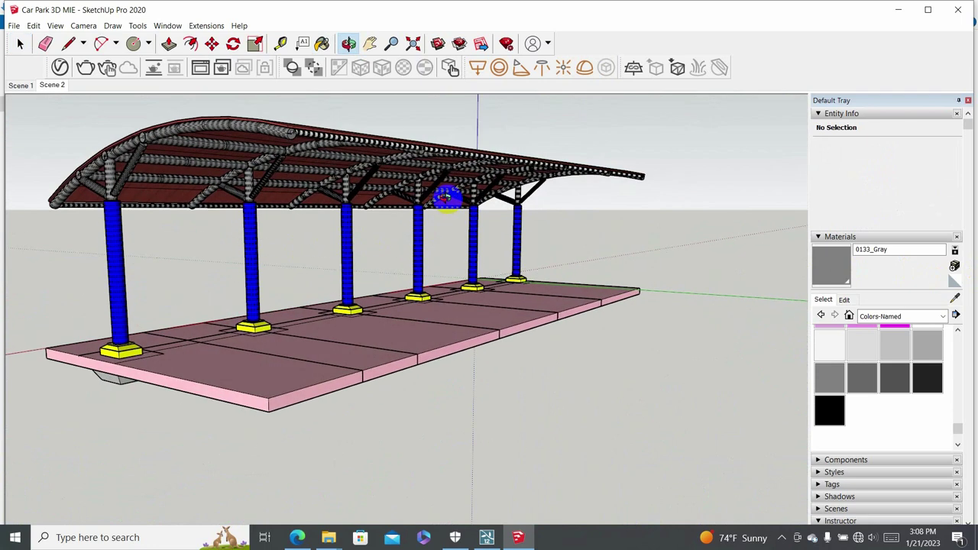
pyautogui.scroll(3, 342, 124)
pyautogui.scroll(4, 260, 127)
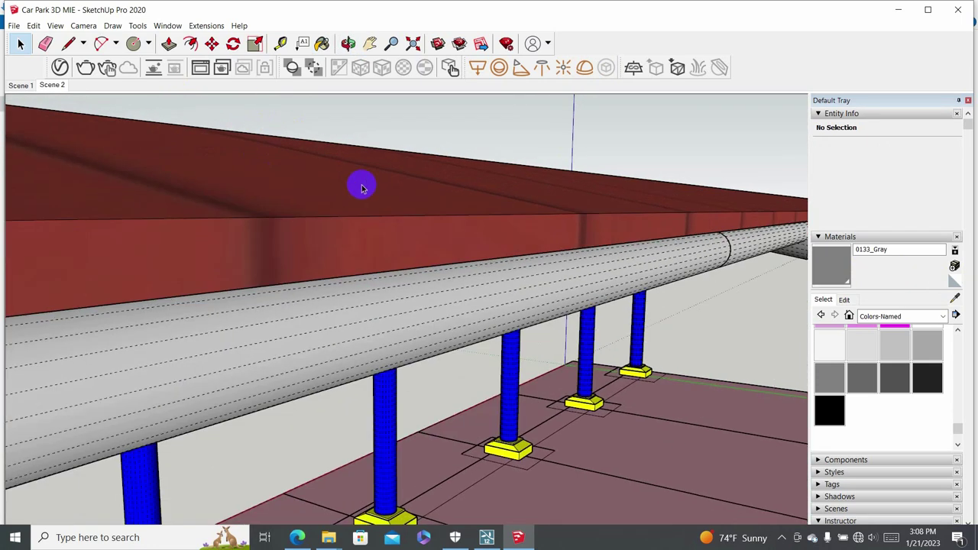
pyautogui.moveTo(362, 187)
pyautogui.mouseDown(button='middle')
pyautogui.moveTo(328, 207)
pyautogui.moveTo(334, 179)
pyautogui.mouseUp(button='middle')
pyautogui.scroll(3, 353, 139)
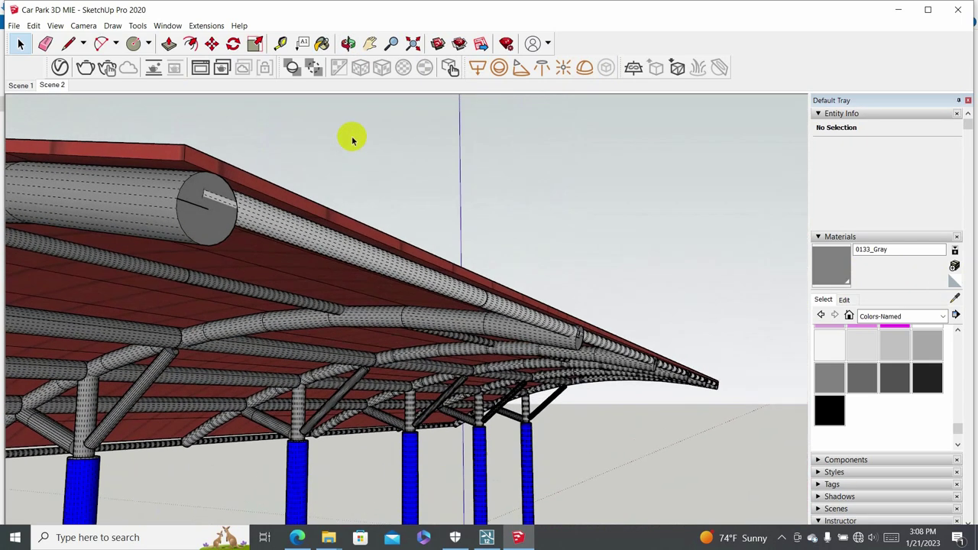
pyautogui.moveTo(352, 140)
pyautogui.mouseDown(button='middle')
pyautogui.moveTo(257, 232)
pyautogui.moveTo(271, 214)
pyautogui.mouseUp(button='middle')
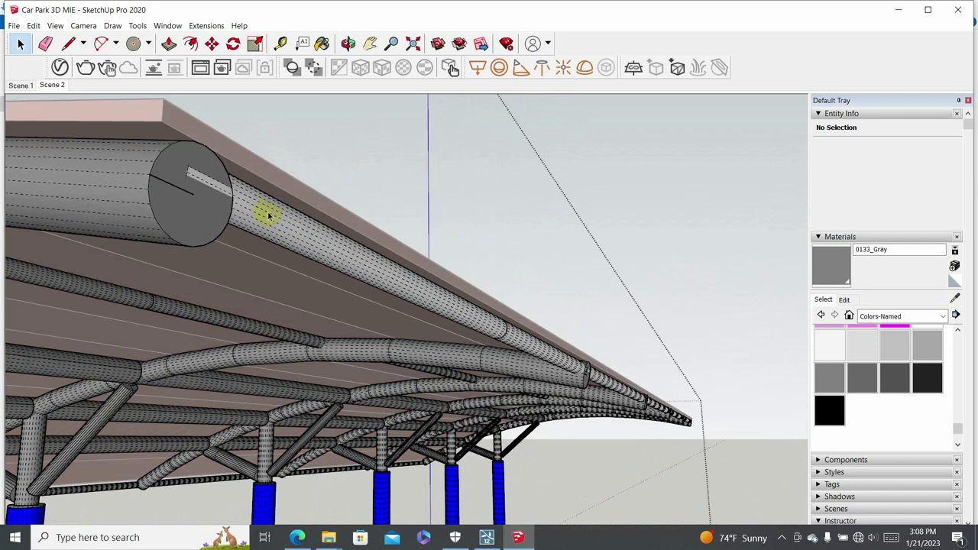
# Enter the canopy group and paint the 75mm pipe with 0133_Gray.
pyautogui.click(268, 216)
pyautogui.doubleClick(259, 215)
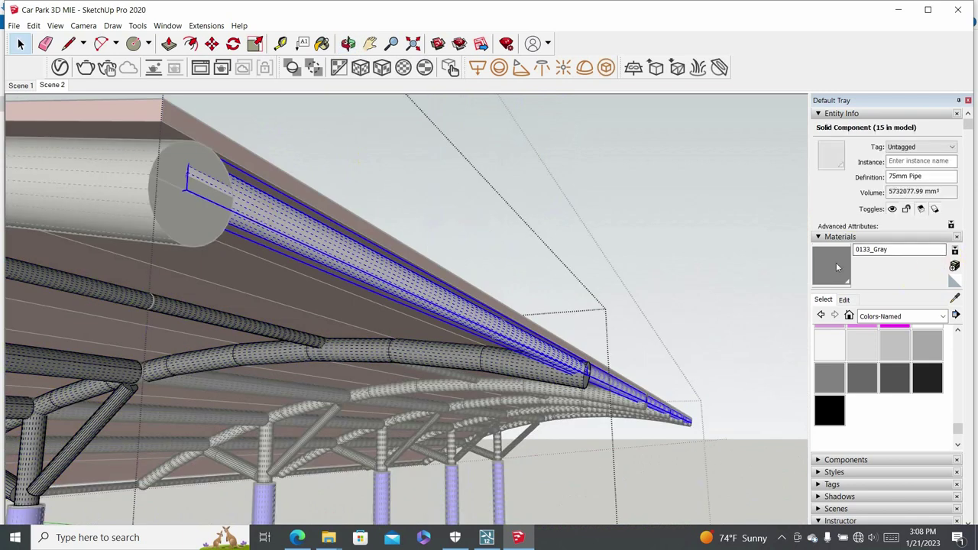
pyautogui.click(837, 266)
pyautogui.click(247, 208)
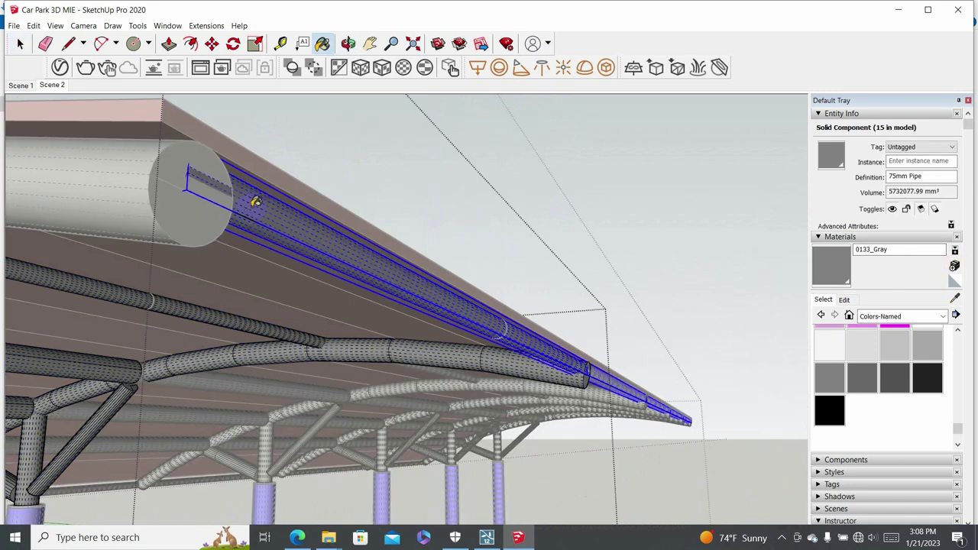
pyautogui.press('space')
# Orbit out to an elevated exterior view and select the whole canopy group.
pyautogui.moveTo(312, 207); pyautogui.dragTo(338, 207, button='middle')
pyautogui.scroll(-5, 344, 207)
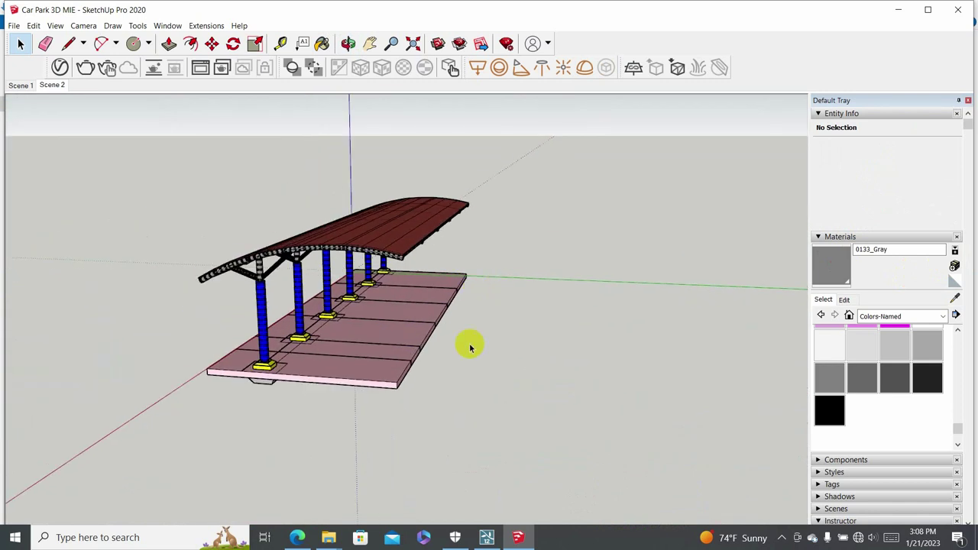
pyautogui.moveTo(348, 207)
pyautogui.mouseDown(button='middle')
pyautogui.moveTo(395, 365)
pyautogui.moveTo(366, 360)
pyautogui.moveTo(411, 347)
pyautogui.mouseUp(button='middle')
pyautogui.scroll(2, 214, 271)
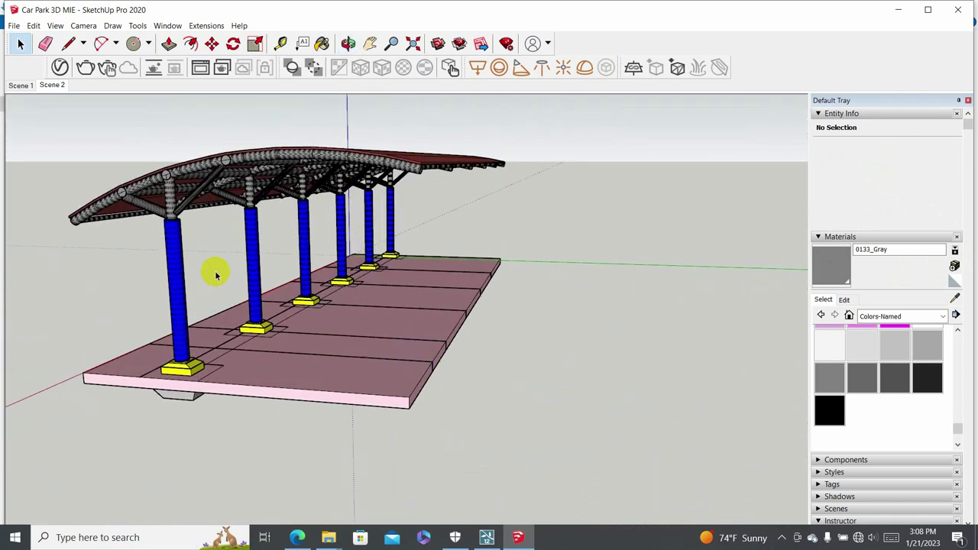
pyautogui.scroll(2, 226, 273)
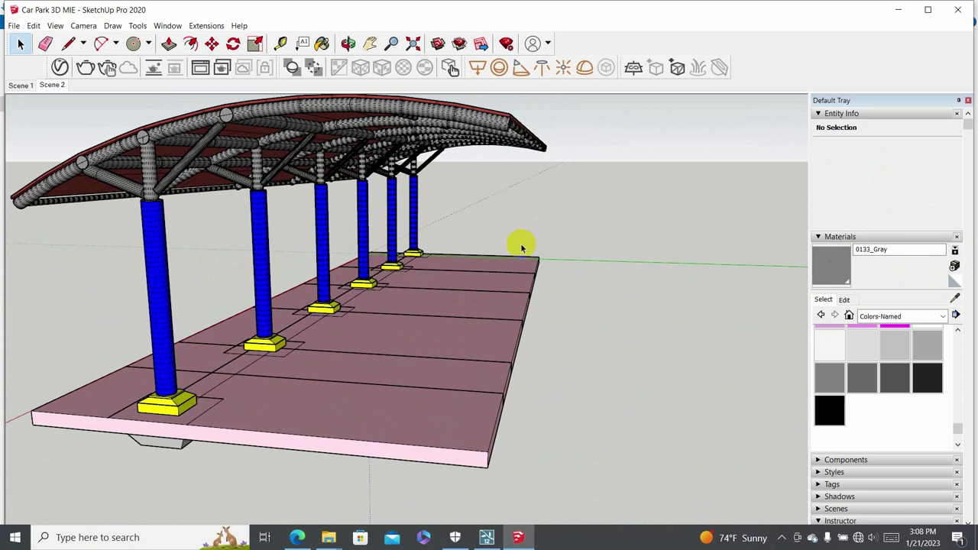
pyautogui.scroll(2, 205, 390)
pyautogui.scroll(1, 177, 403)
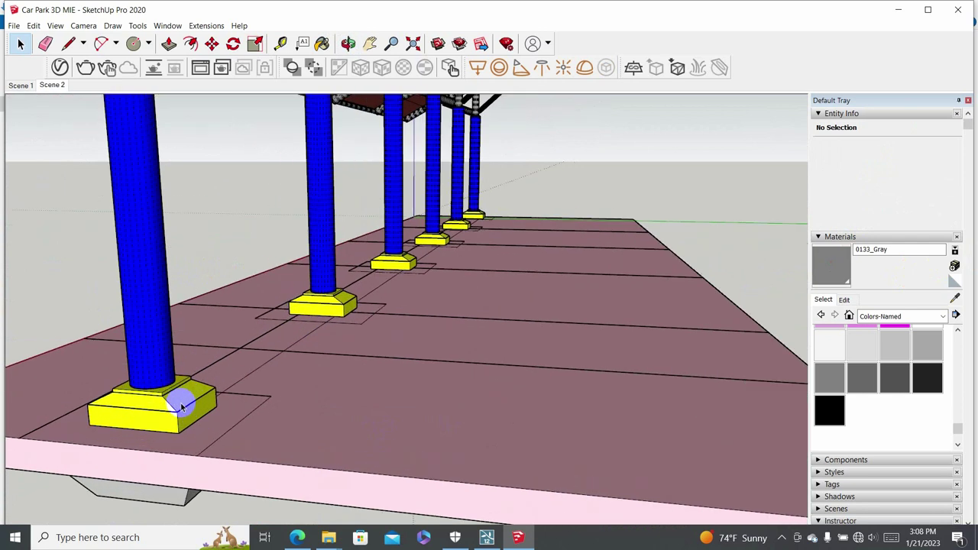
pyautogui.scroll(-2, 179, 400)
pyautogui.scroll(-2, 197, 398)
pyautogui.scroll(2, 196, 398)
pyautogui.scroll(1, 193, 399)
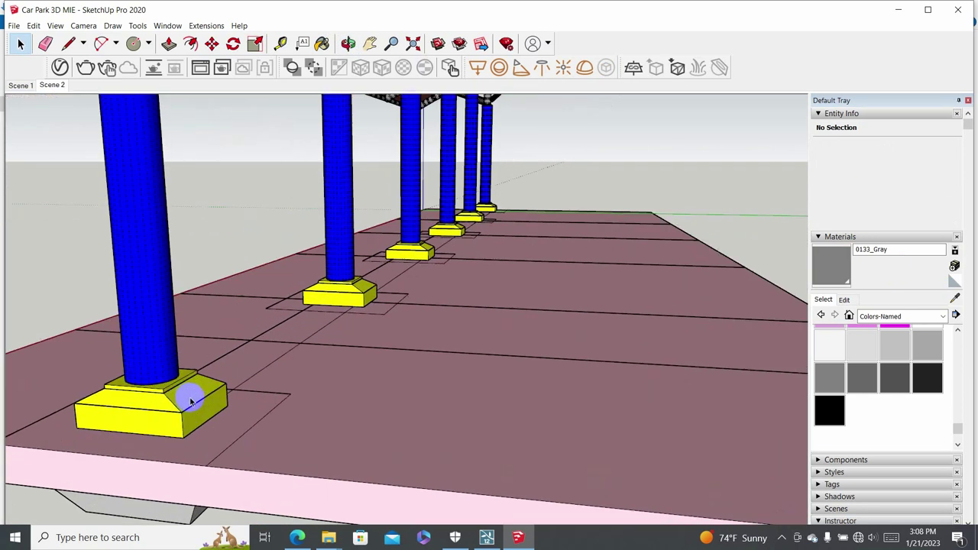
pyautogui.scroll(-2, 192, 400)
pyautogui.scroll(-2, 192, 400)
pyautogui.scroll(2, 193, 400)
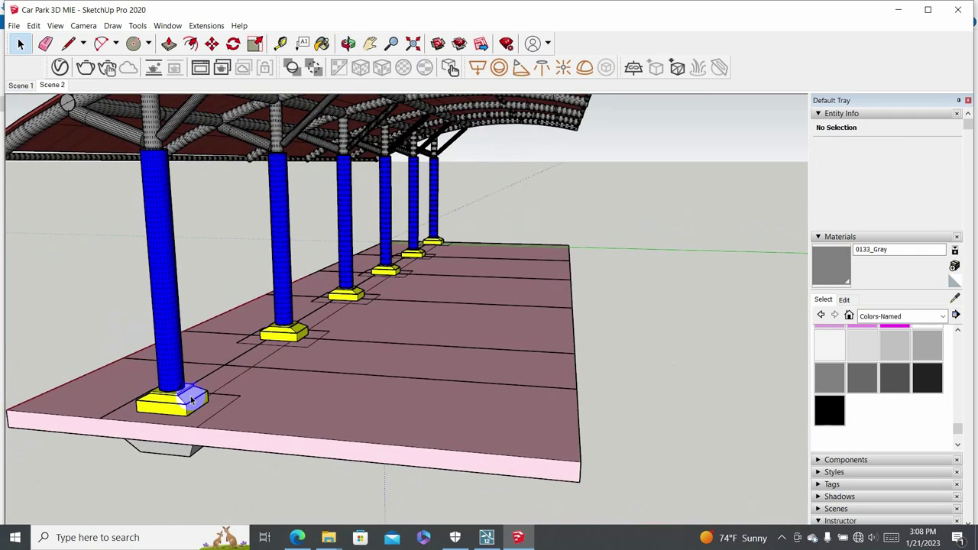
pyautogui.click(153, 233)
# View the canopy from above and select the roof solid group.
pyautogui.scroll(-3, 192, 318)
pyautogui.scroll(3, 191, 233)
pyautogui.moveTo(192, 233)
pyautogui.mouseDown(button='middle')
pyautogui.moveTo(220, 148)
pyautogui.moveTo(219, 230)
pyautogui.mouseUp(button='middle')
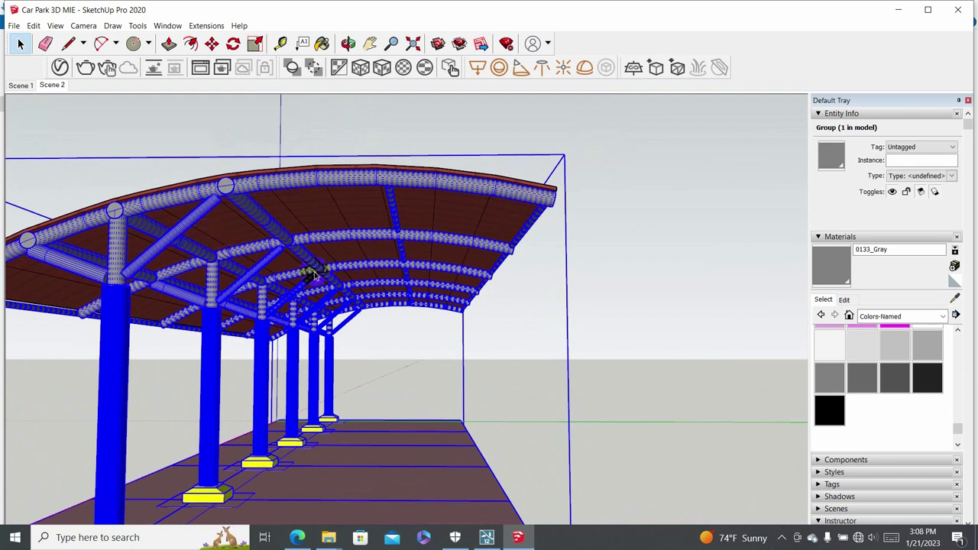
pyautogui.scroll(-2, 313, 266)
pyautogui.scroll(-2, 334, 272)
pyautogui.scroll(-1, 333, 273)
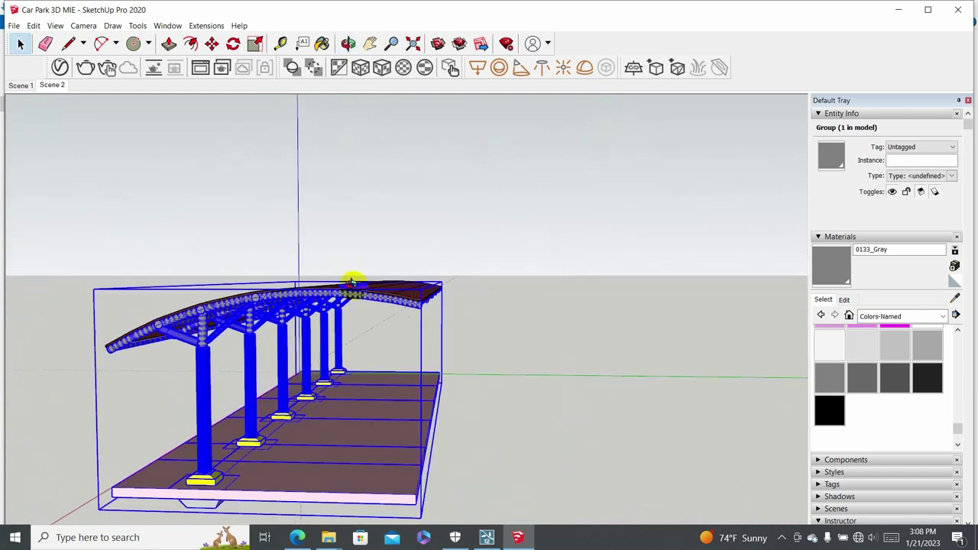
pyautogui.moveTo(353, 280); pyautogui.dragTo(320, 350, button='middle')
pyautogui.scroll(-2, 320, 351)
pyautogui.click(393, 278)
pyautogui.scroll(-1, 405, 283)
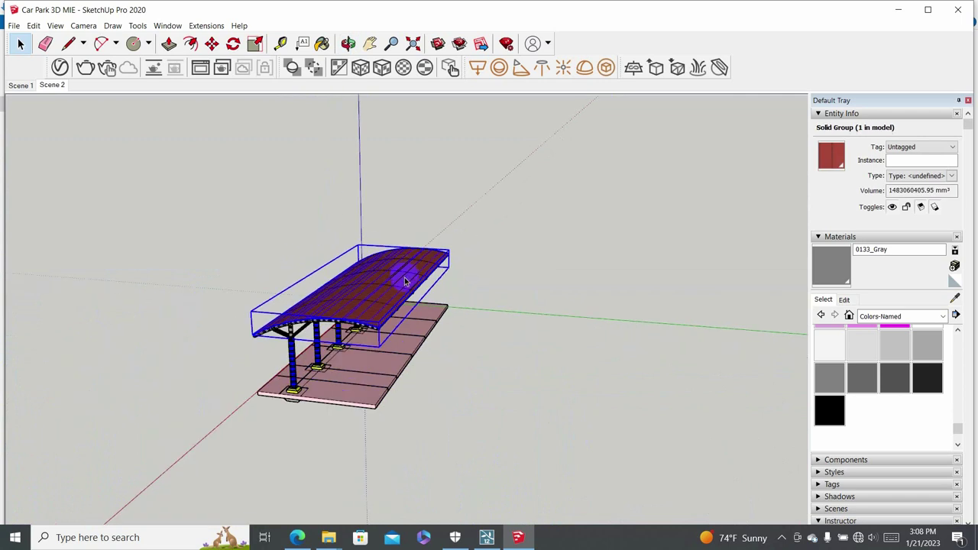
pyautogui.scroll(2, 294, 374)
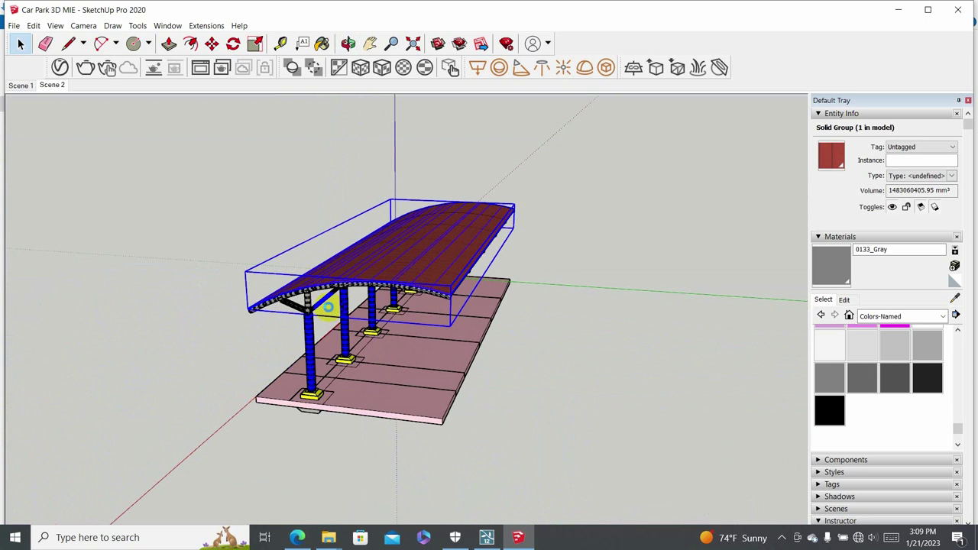
# Bring Lumion forward and open the Examples gallery on its welcome screen.
pyautogui.click(484, 539)
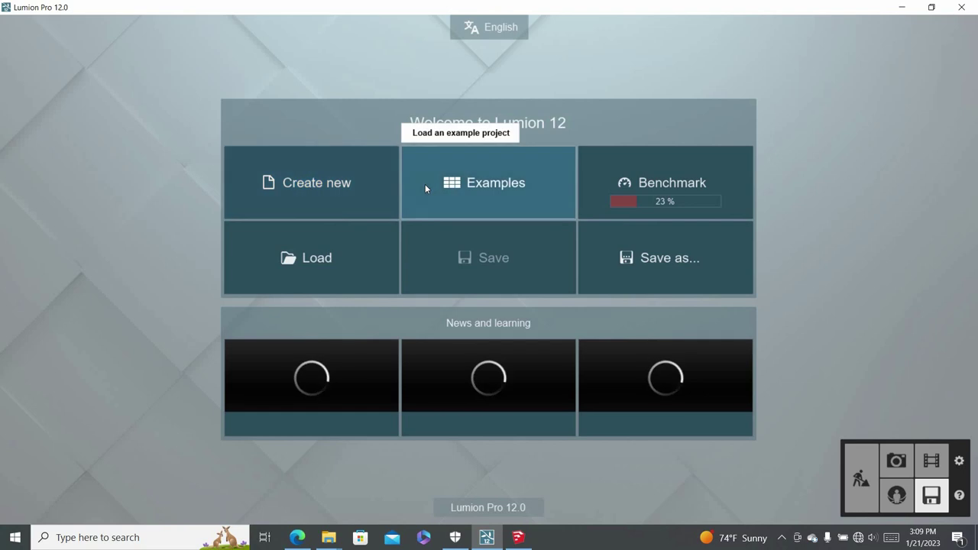
pyautogui.click(476, 186)
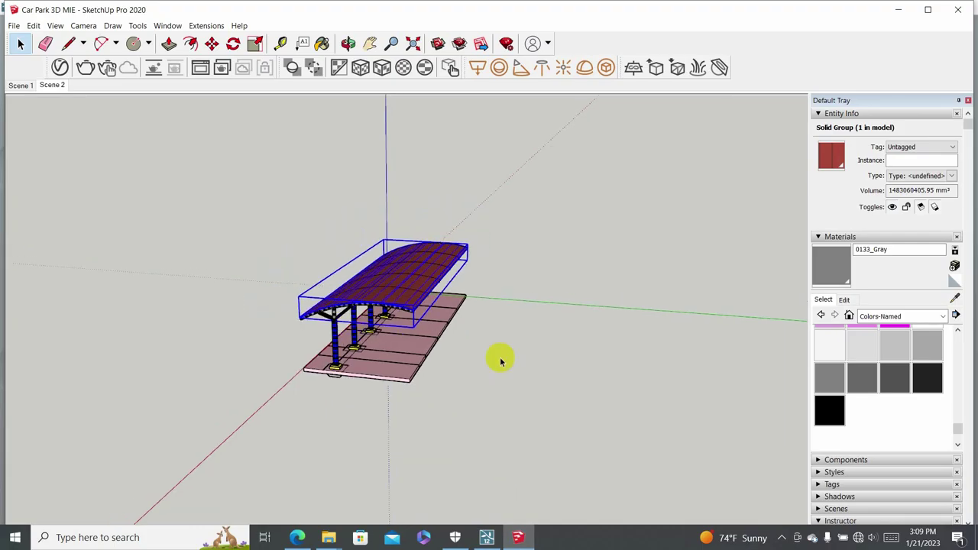
# Window-select the roof and base groups, merge them with Make Group, and select the result.
pyautogui.click(501, 361)
pyautogui.moveTo(500, 361)
pyautogui.mouseDown(button='middle')
pyautogui.moveTo(633, 430)
pyautogui.moveTo(524, 415)
pyautogui.moveTo(508, 426)
pyautogui.mouseUp(button='middle')
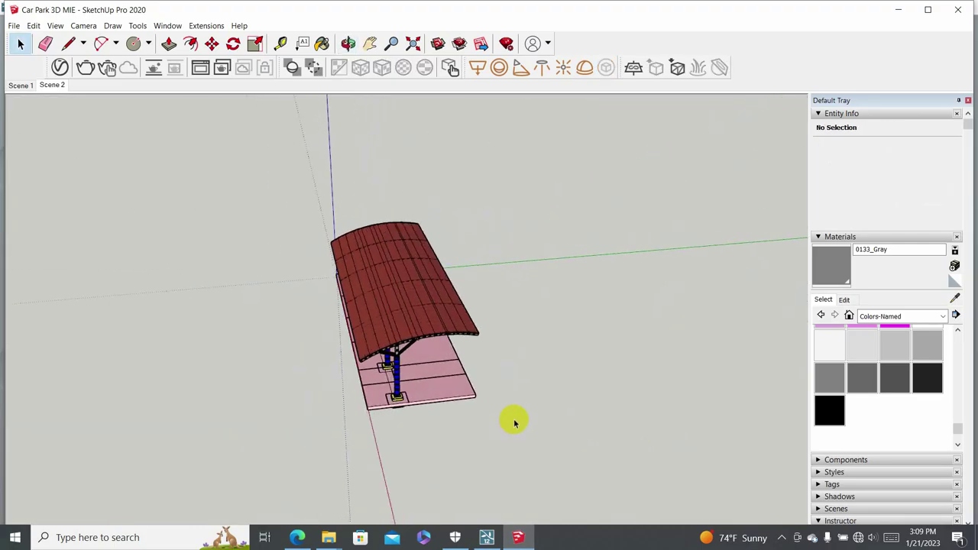
pyautogui.moveTo(214, 168); pyautogui.dragTo(527, 414)
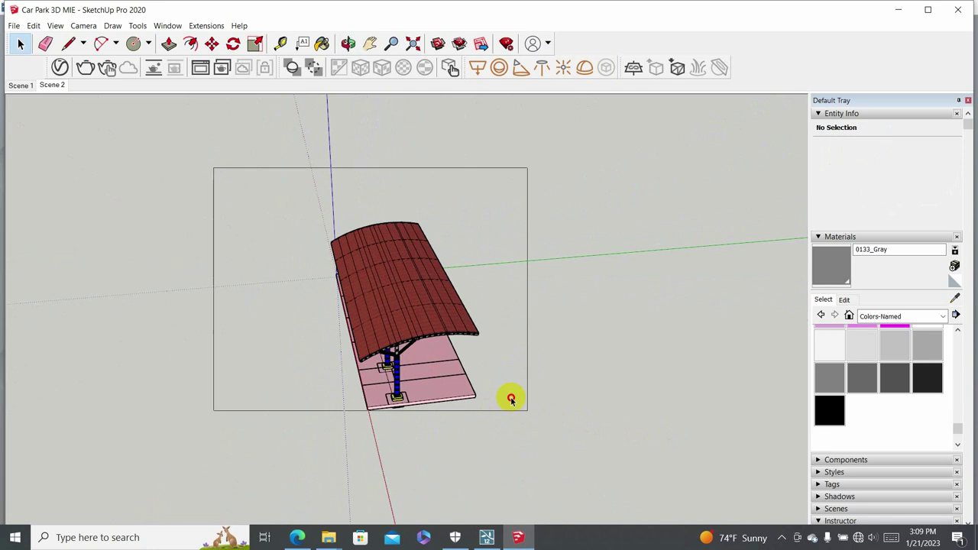
pyautogui.rightClick(429, 304)
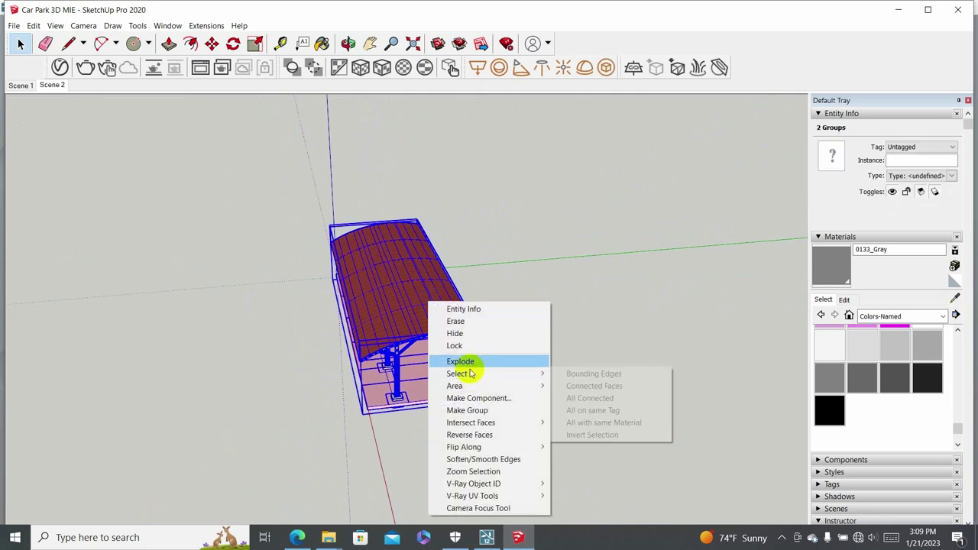
pyautogui.click(472, 411)
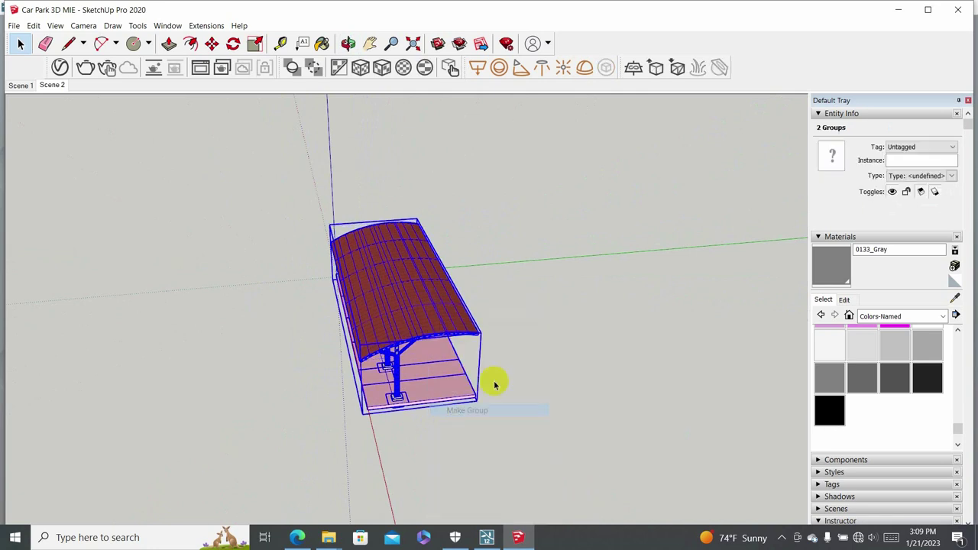
pyautogui.moveTo(497, 382)
pyautogui.mouseDown(button='middle')
pyautogui.moveTo(439, 343)
pyautogui.moveTo(467, 321)
pyautogui.mouseUp(button='middle')
pyautogui.click(548, 342)
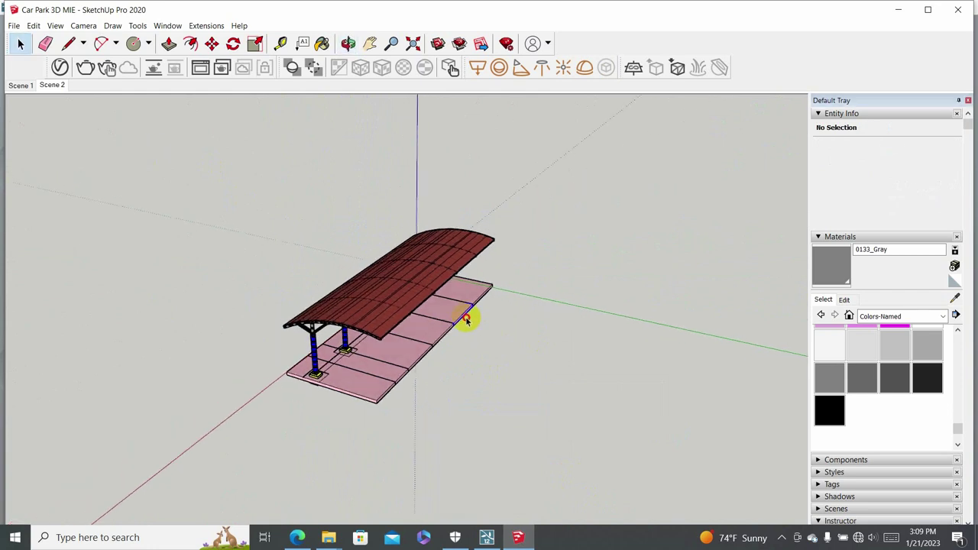
pyautogui.click(455, 317)
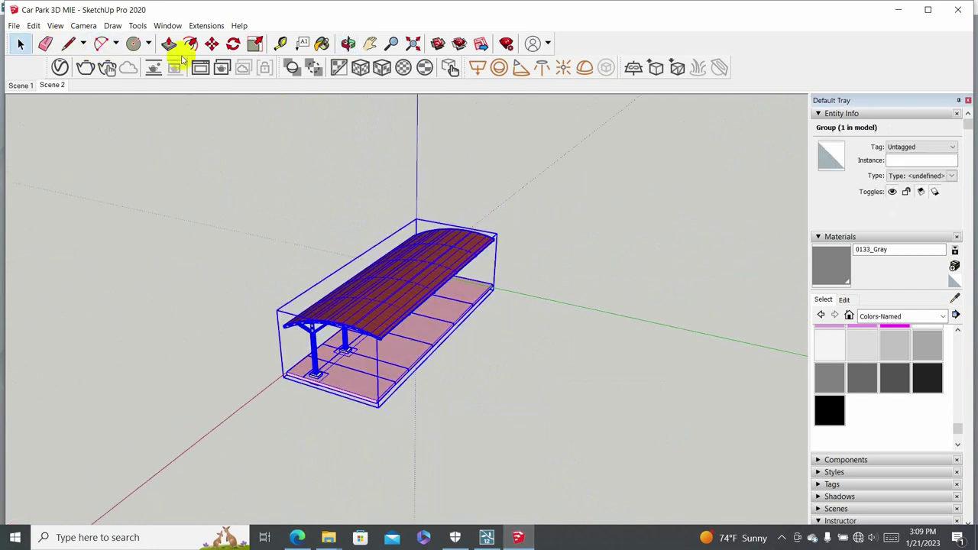
pyautogui.click(232, 43)
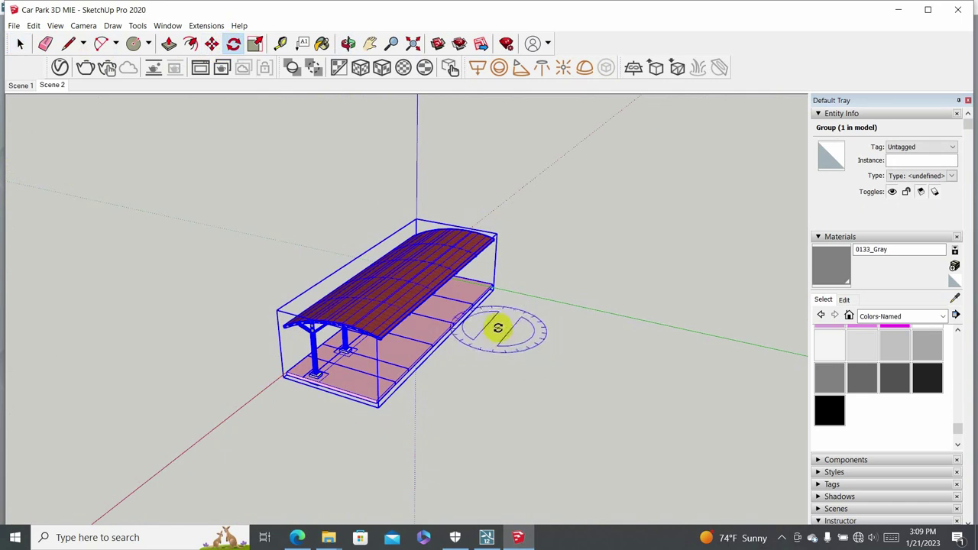
pyautogui.moveTo(491, 303)
pyautogui.mouseDown(button='middle')
pyautogui.moveTo(191, 283)
pyautogui.moveTo(560, 352)
pyautogui.mouseUp(button='middle')
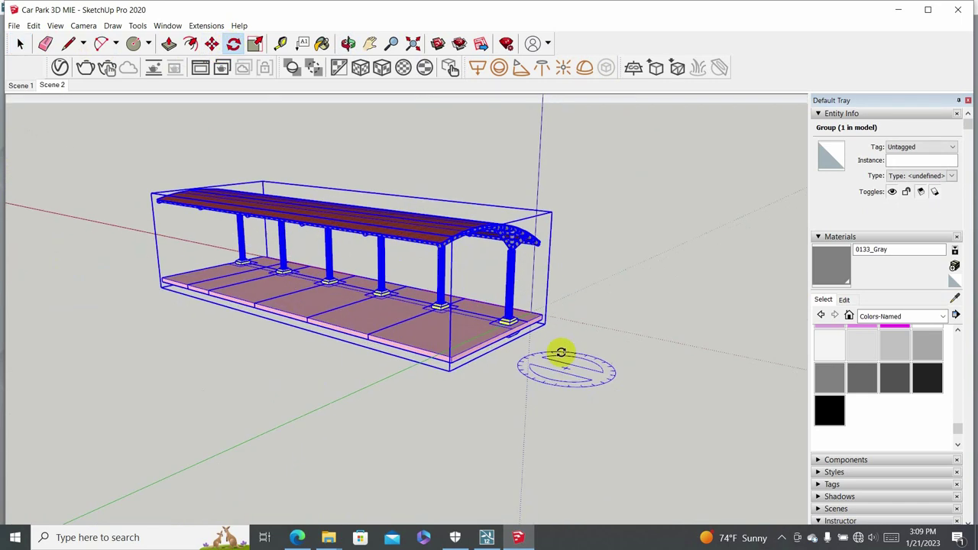
pyautogui.scroll(3, 524, 323)
pyautogui.scroll(3, 525, 313)
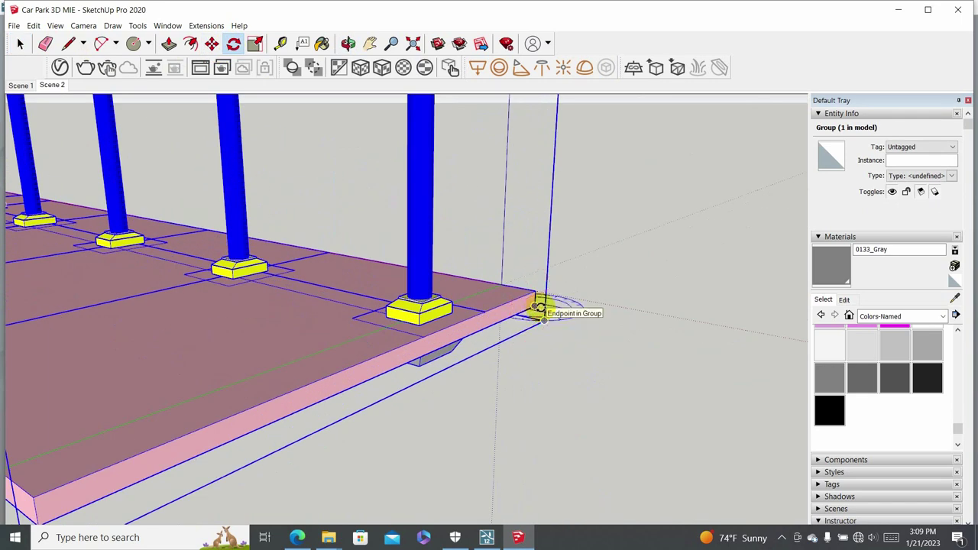
pyautogui.click(534, 306)
pyautogui.moveTo(606, 332)
pyautogui.mouseDown(button='middle')
pyautogui.moveTo(394, 329)
pyautogui.moveTo(399, 306)
pyautogui.mouseUp(button='middle')
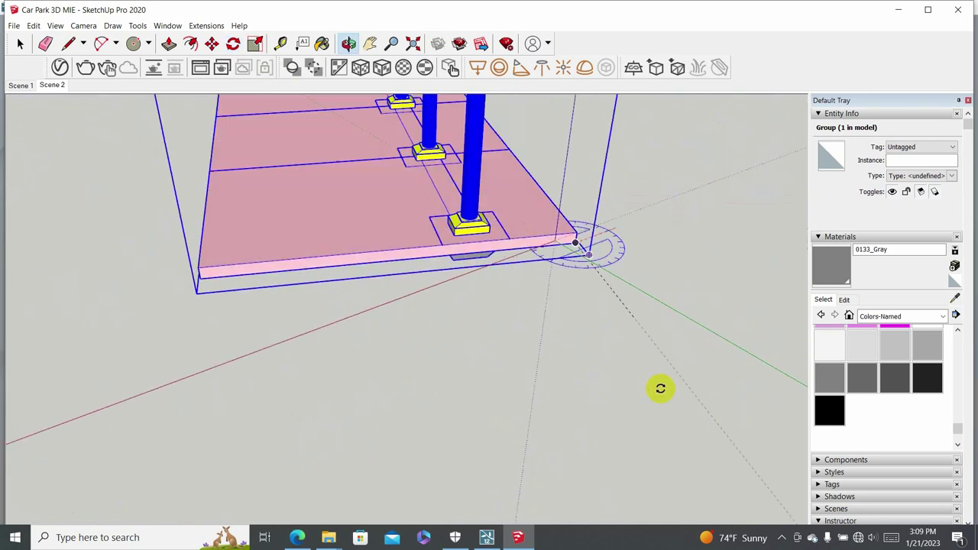
pyautogui.press('Escape')
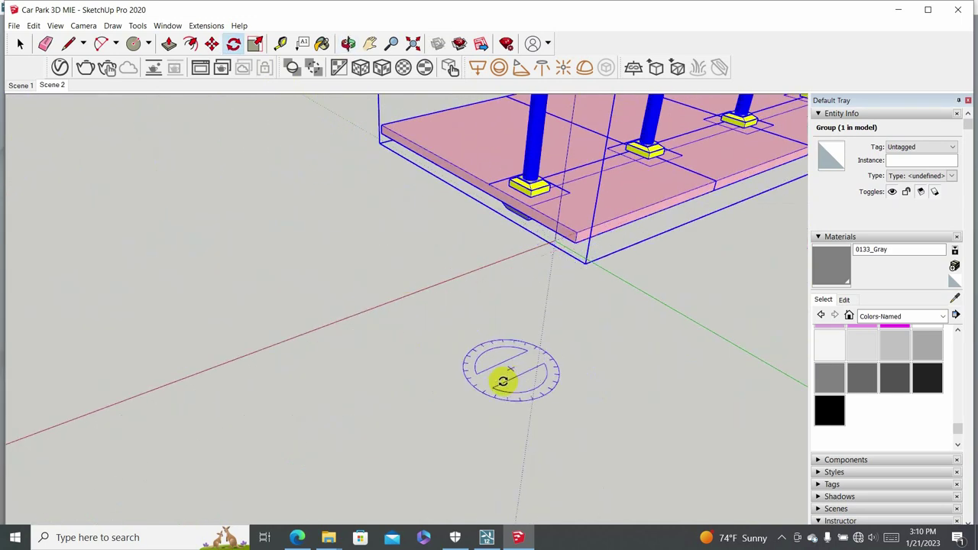
pyautogui.scroll(-3, 502, 375)
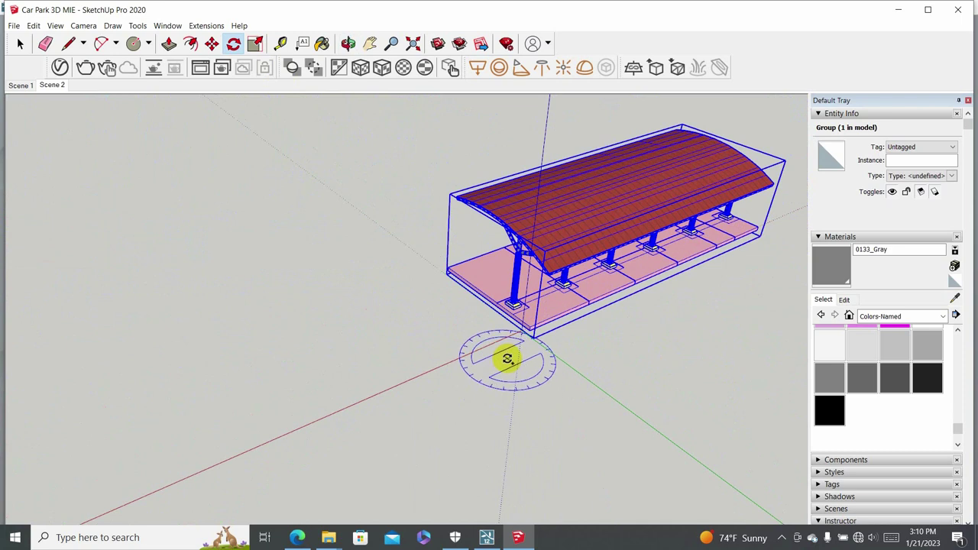
# Return to Lumion's Examples grid and load the Residential home project.
pyautogui.click(898, 14)
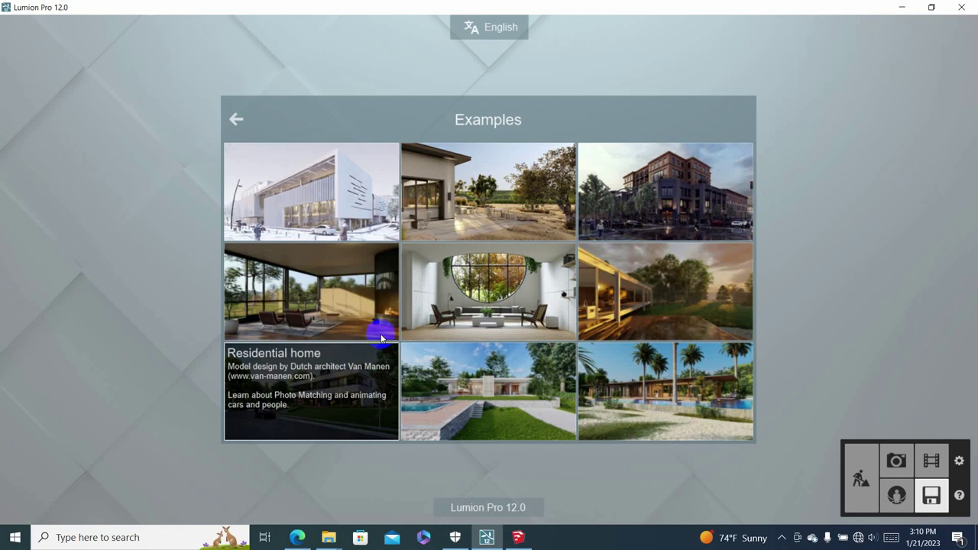
pyautogui.click(353, 421)
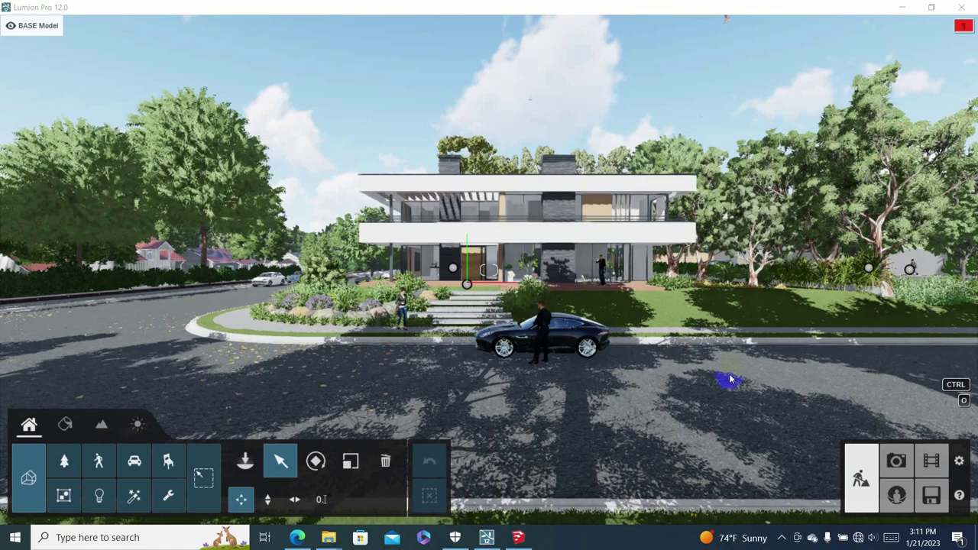
# Fly down to the road, then move and turn to frame the red bike lane, sidewalk and trees.
pyautogui.keyDown('ctrl'); pyautogui.rightClick(728, 372); pyautogui.keyUp('ctrl')
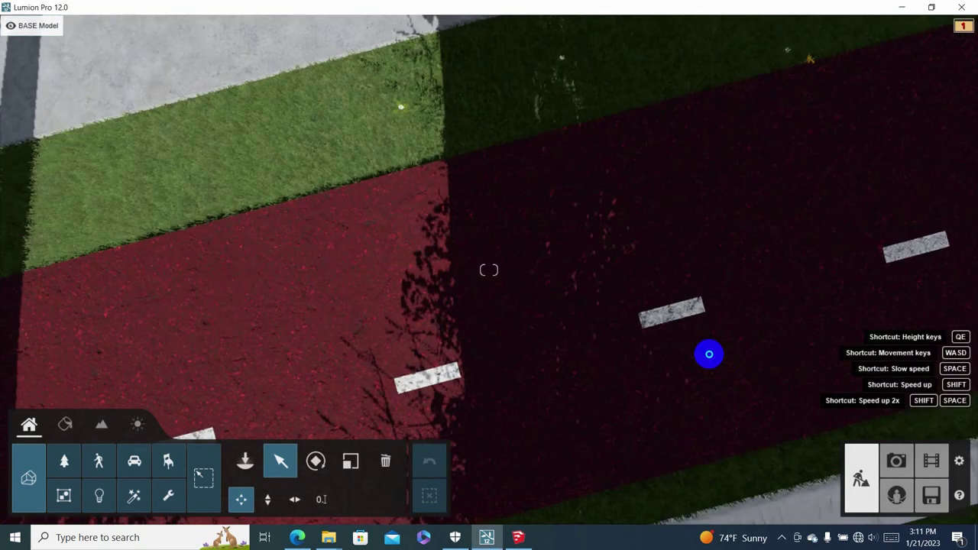
pyautogui.moveTo(710, 363); pyautogui.dragTo(725, 363, button='right')
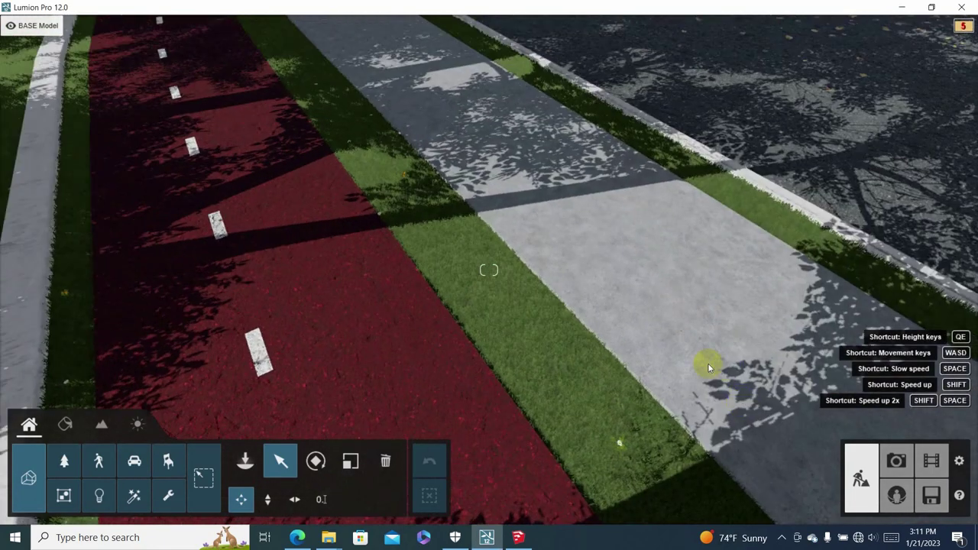
pyautogui.moveTo(725, 363)
pyautogui.mouseDown(button='right')
pyautogui.moveTo(547, 324)
pyautogui.moveTo(607, 328)
pyautogui.mouseUp(button='right')
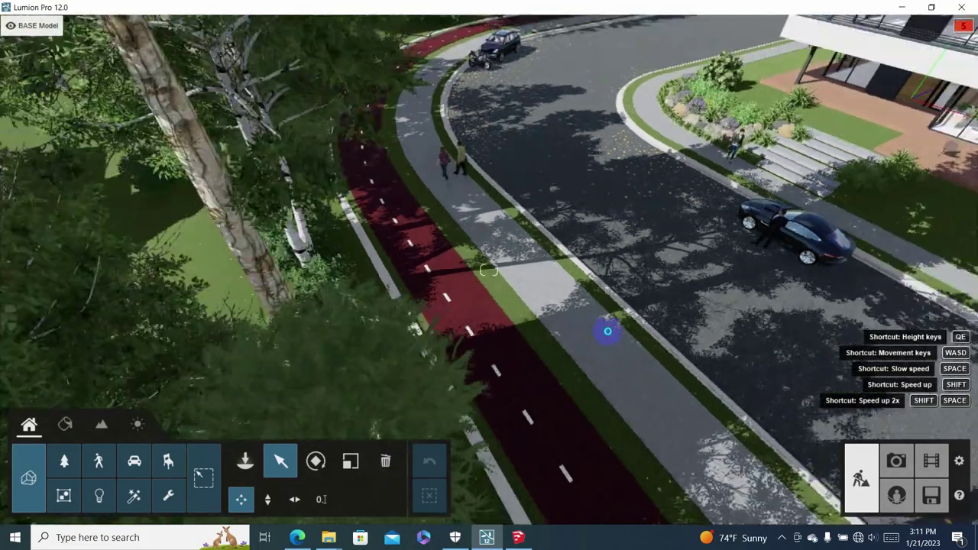
pyautogui.press('w')
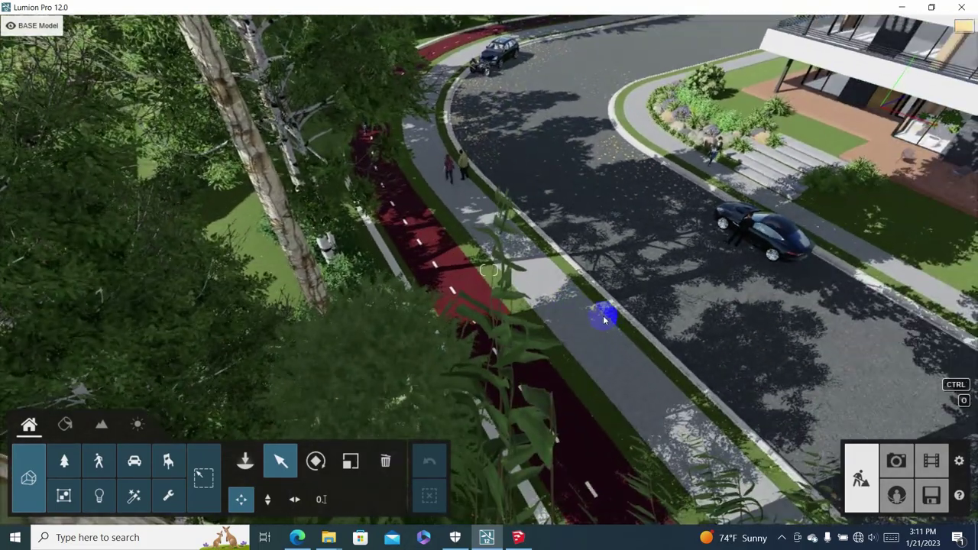
pyautogui.moveTo(607, 329)
pyautogui.mouseDown(button='right')
pyautogui.moveTo(607, 317)
pyautogui.moveTo(646, 321)
pyautogui.mouseUp(button='right')
pyautogui.press('ctrl')
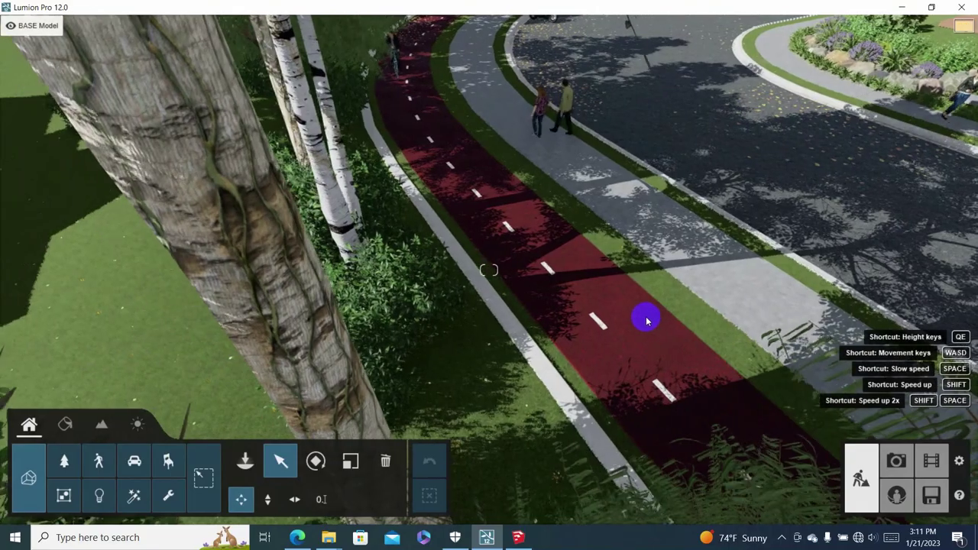
pyautogui.moveTo(646, 321)
pyautogui.mouseDown(button='right')
pyautogui.moveTo(667, 284)
pyautogui.moveTo(770, 278)
pyautogui.moveTo(724, 273)
pyautogui.mouseUp(button='right')
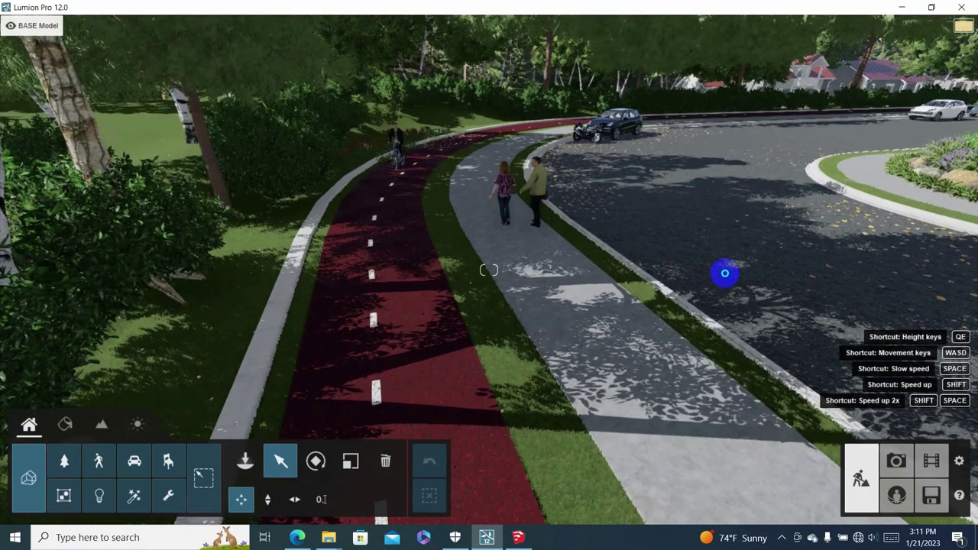
pyautogui.moveTo(724, 272); pyautogui.dragTo(655, 313, button='right')
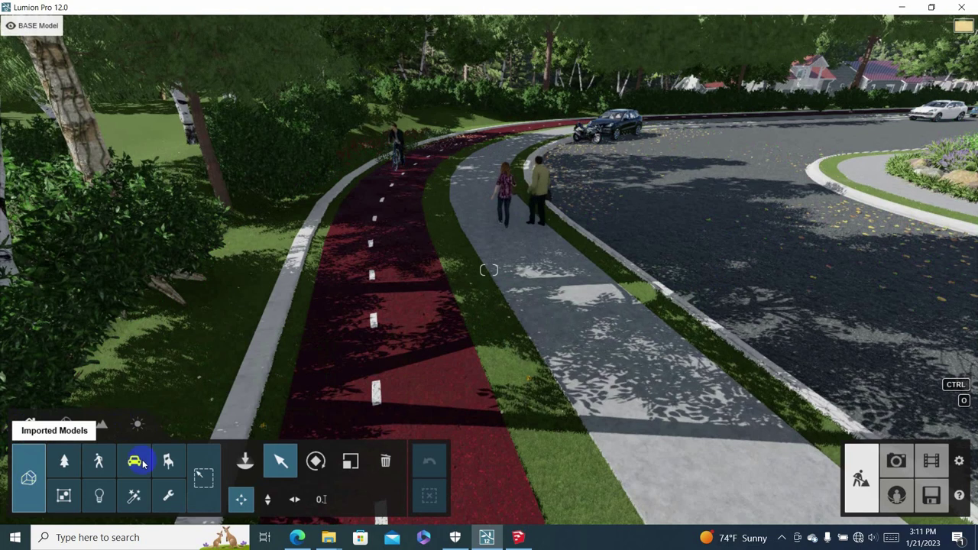
# Import Car Park 3D MIE.skp through Imported Models, naming it Car Park 3D MIE N.
pyautogui.click(246, 463)
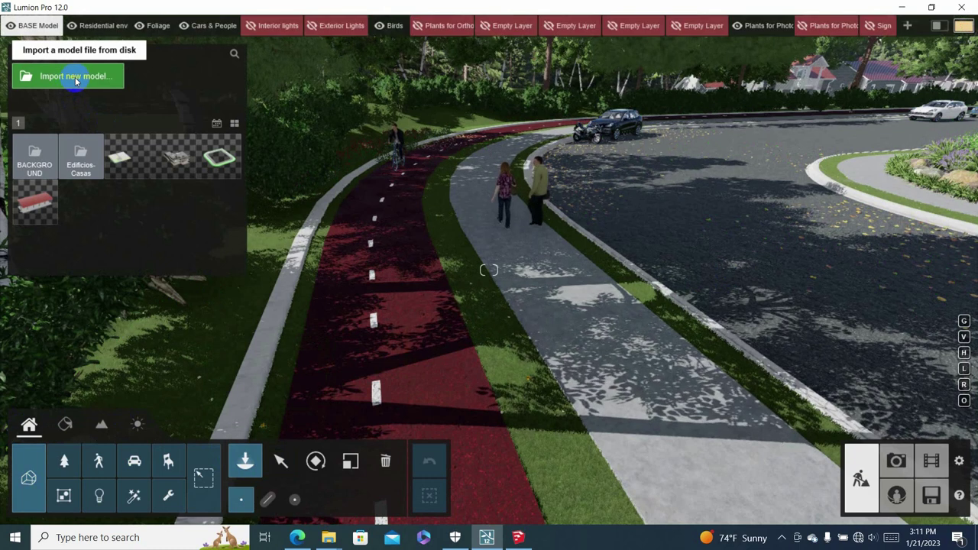
pyautogui.click(76, 81)
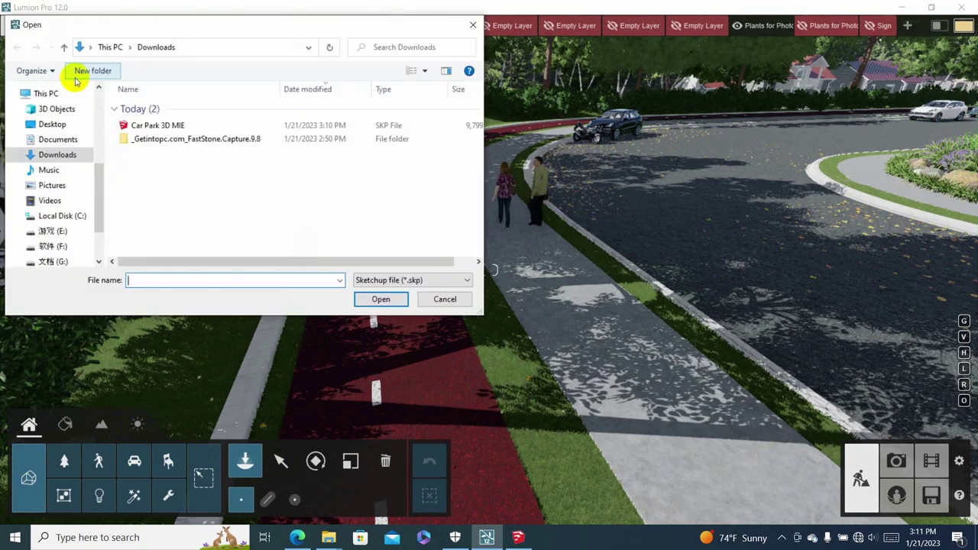
pyautogui.click(163, 127)
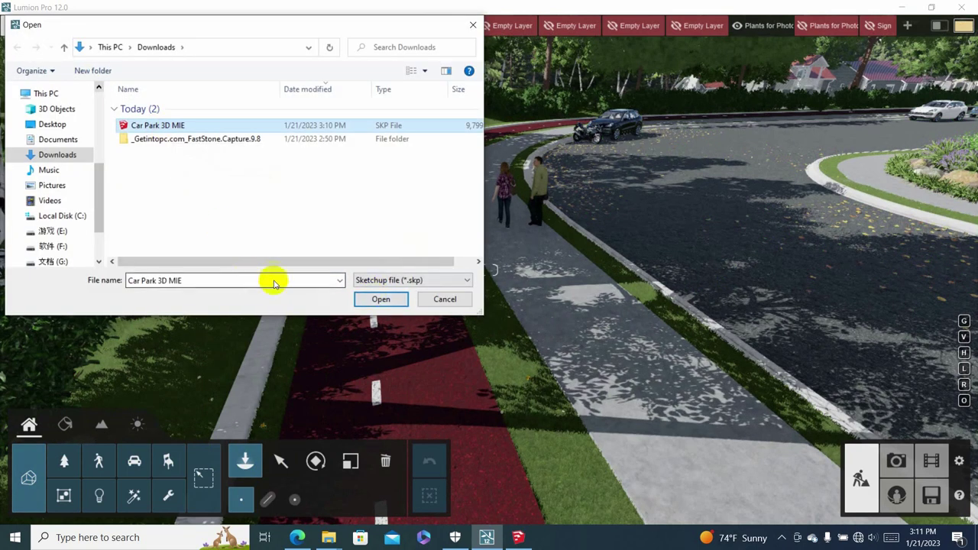
pyautogui.click(382, 299)
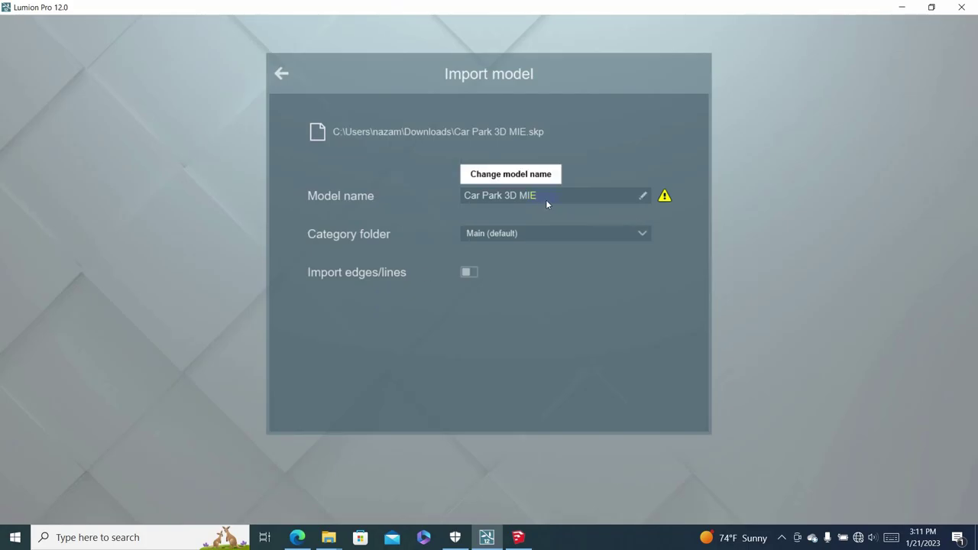
pyautogui.click(557, 196)
pyautogui.write('N')
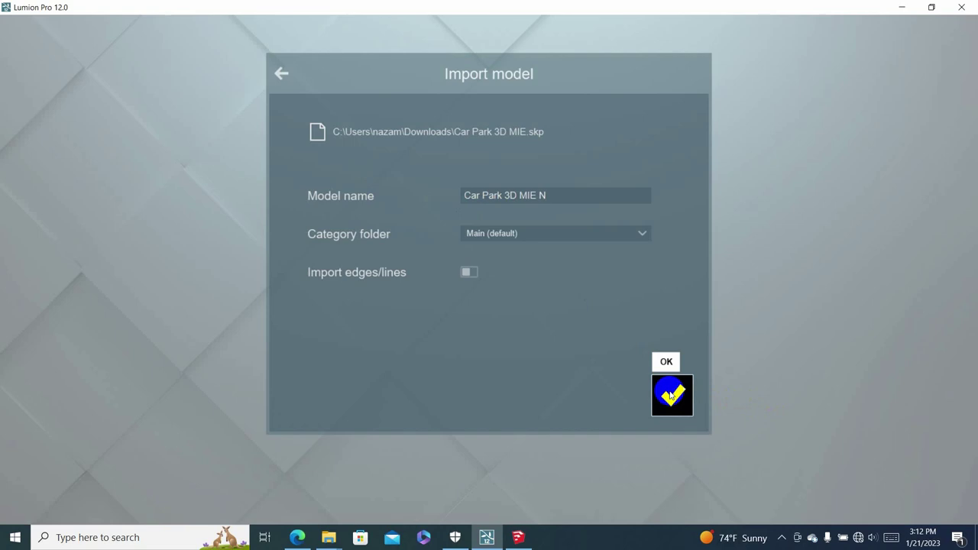
pyautogui.click(682, 399)
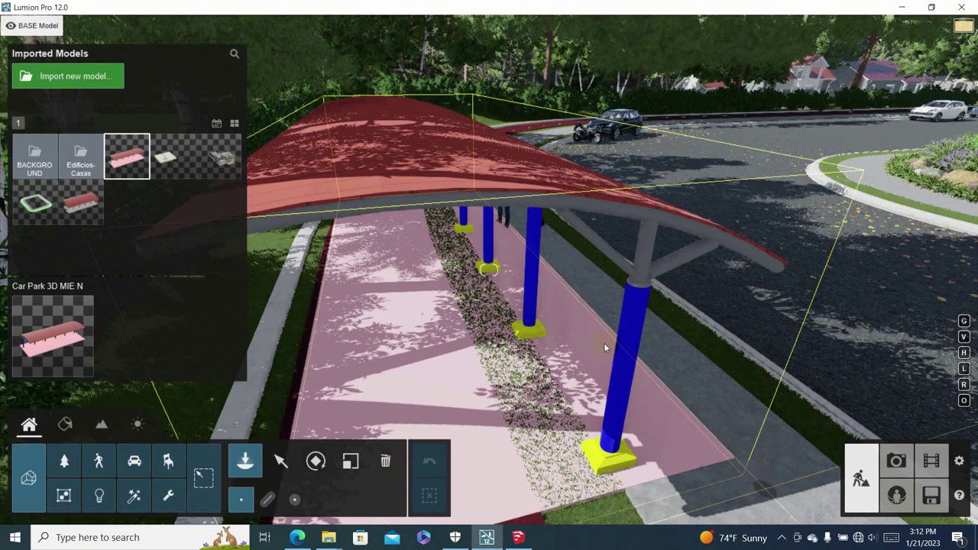
# Drop one Car Park 3D MIE N canopy along the sidewalk and view along its length.
pyautogui.moveTo(604, 347)
pyautogui.mouseDown()
pyautogui.moveTo(644, 334)
pyautogui.moveTo(716, 279)
pyautogui.moveTo(698, 313)
pyautogui.moveTo(622, 283)
pyautogui.moveTo(646, 343)
pyautogui.moveTo(659, 349)
pyautogui.moveTo(776, 344)
pyautogui.moveTo(865, 311)
pyautogui.moveTo(831, 312)
pyautogui.mouseUp()
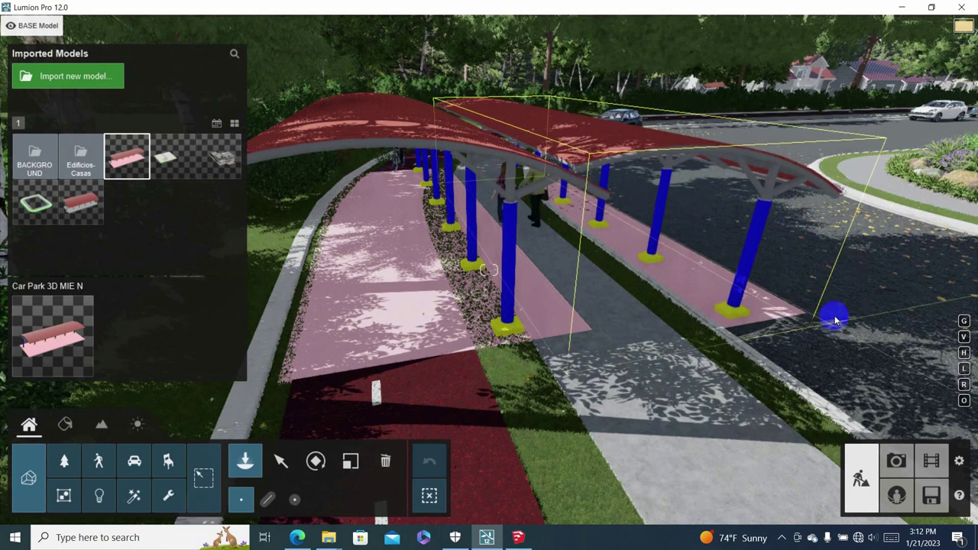
pyautogui.press('Delete')
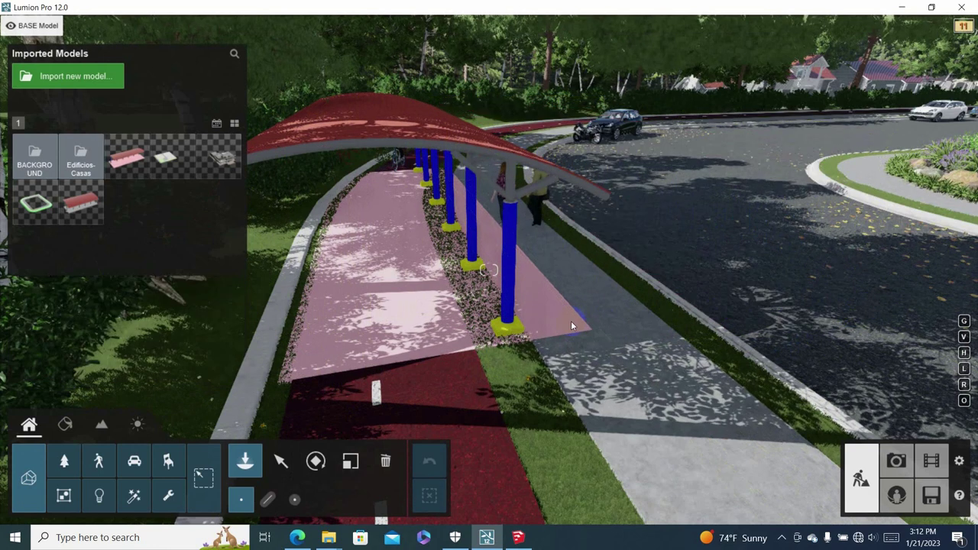
pyautogui.moveTo(549, 321); pyautogui.dragTo(499, 310, button='right')
pyautogui.press('d')
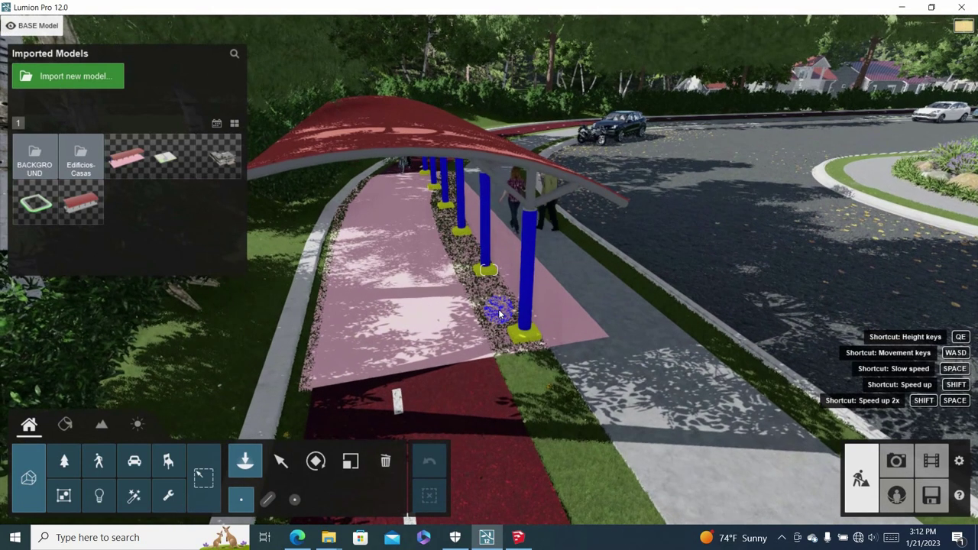
pyautogui.press('d')
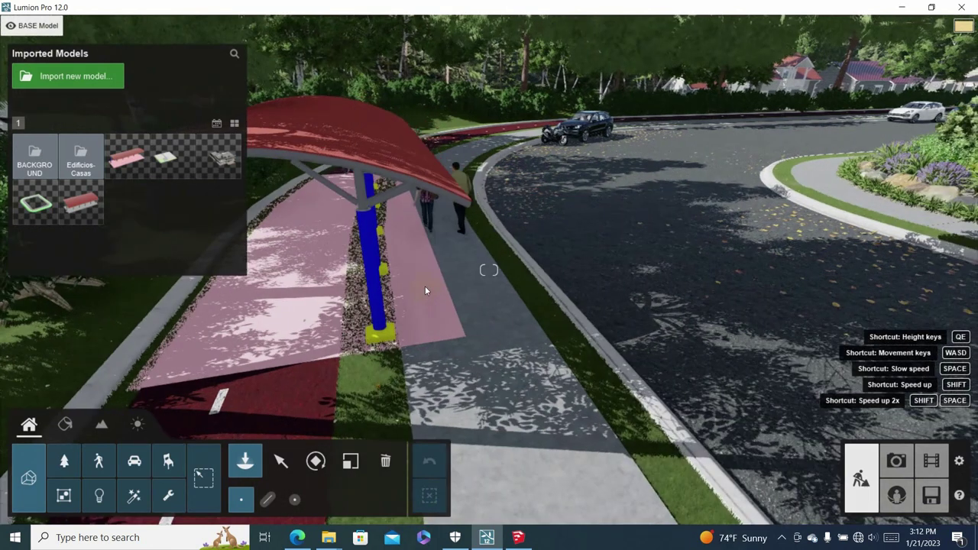
# Move the canopy about 1.29 m across the sidewalk and lift it slightly with Move Vertical.
pyautogui.click(280, 461)
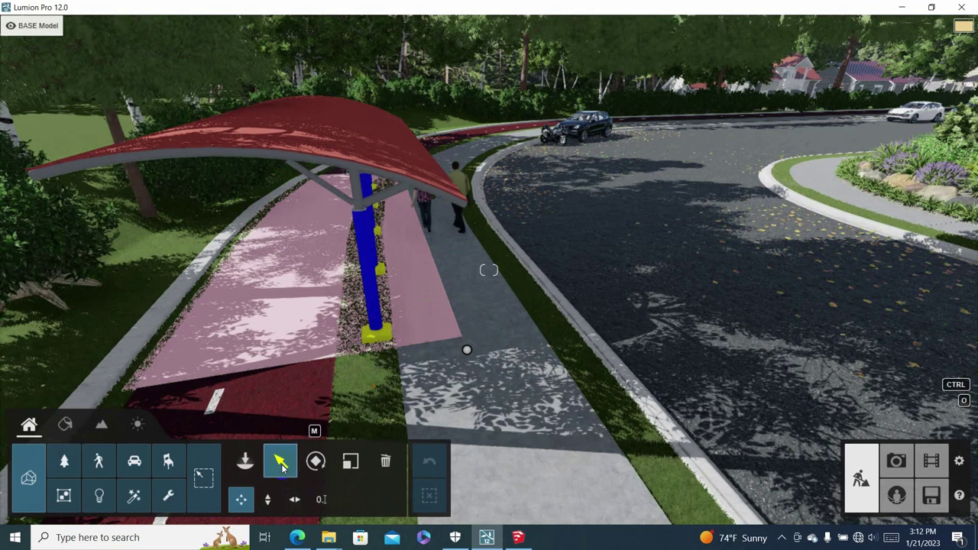
pyautogui.click(466, 350)
pyautogui.moveTo(466, 349)
pyautogui.mouseDown()
pyautogui.moveTo(517, 367)
pyautogui.moveTo(530, 353)
pyautogui.moveTo(545, 382)
pyautogui.moveTo(573, 392)
pyautogui.moveTo(650, 389)
pyautogui.moveTo(657, 413)
pyautogui.mouseUp()
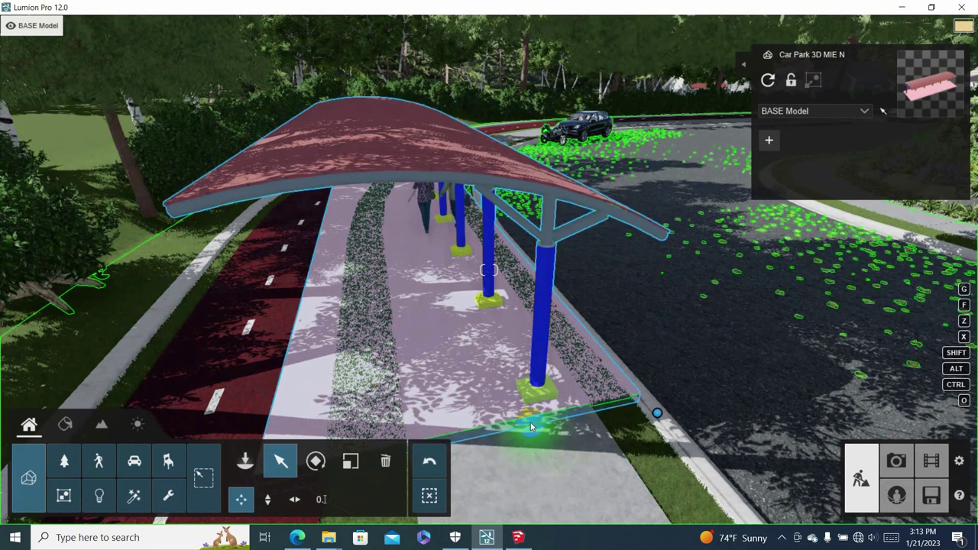
pyautogui.click(267, 499)
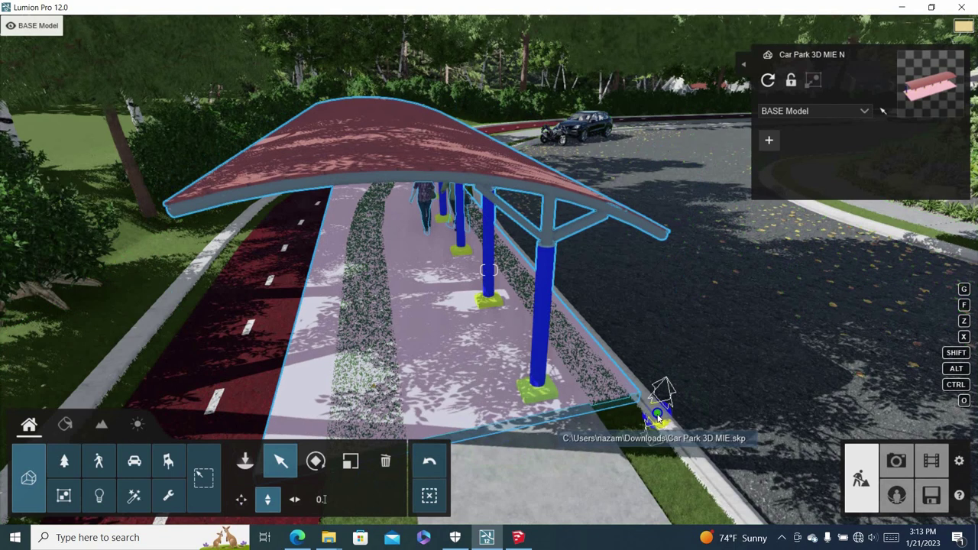
pyautogui.moveTo(657, 414); pyautogui.dragTo(661, 412)
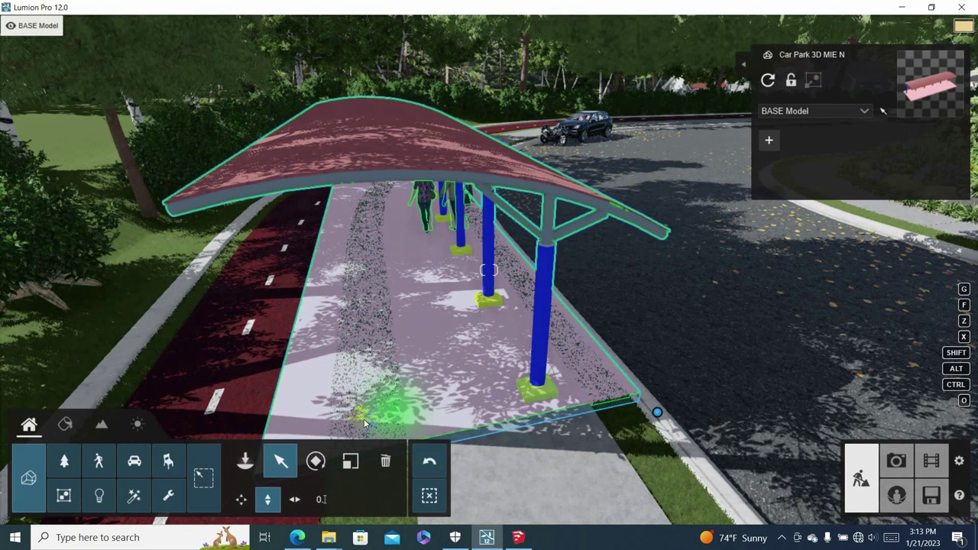
pyautogui.moveTo(411, 359); pyautogui.dragTo(371, 376, button='right')
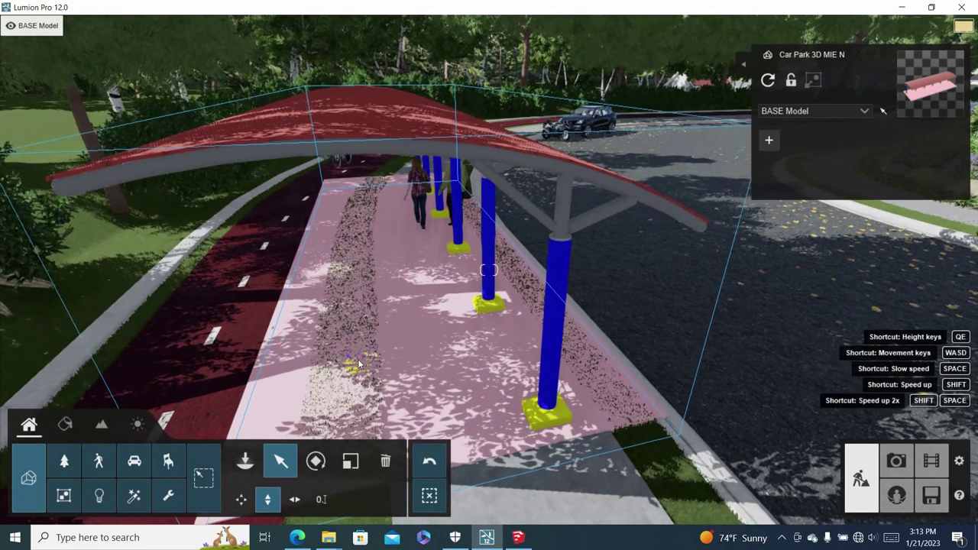
# Paint a grey landscape texture with brush size 3.9 onto the path beneath the canopy.
pyautogui.click(105, 425)
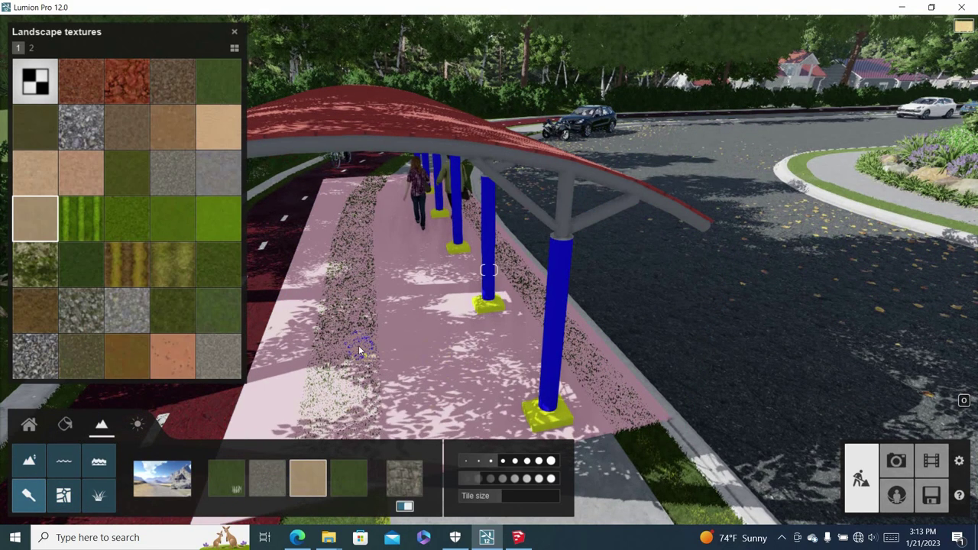
pyautogui.moveTo(359, 345); pyautogui.dragTo(281, 430)
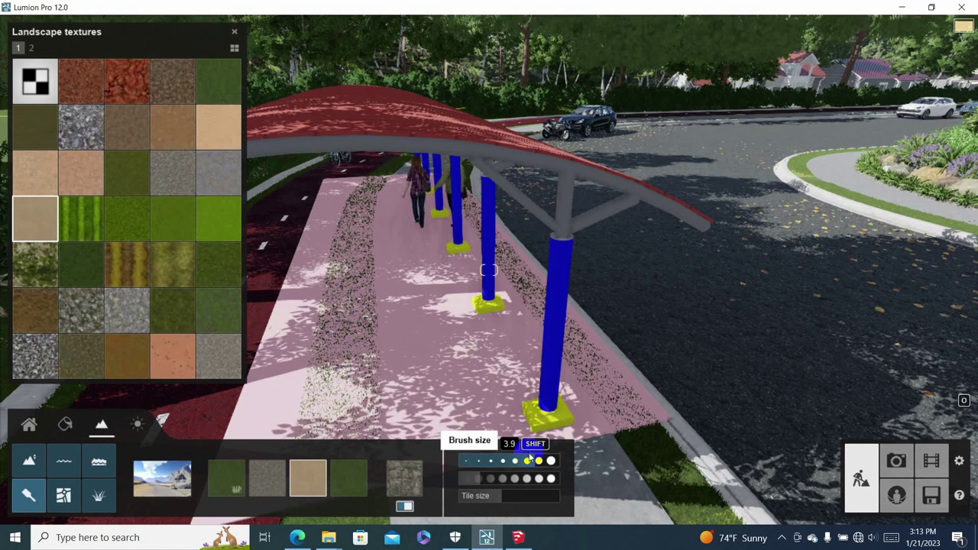
pyautogui.click(344, 355)
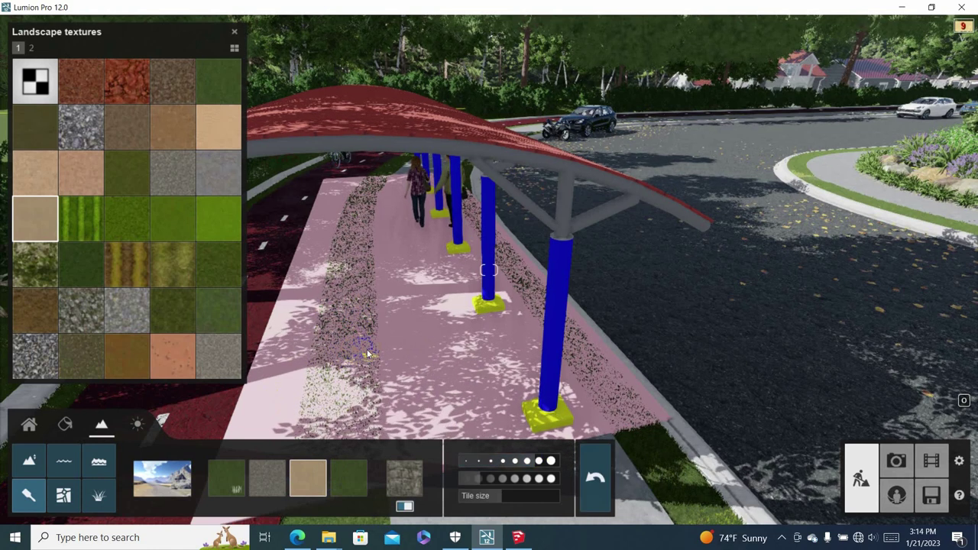
pyautogui.click(794, 531)
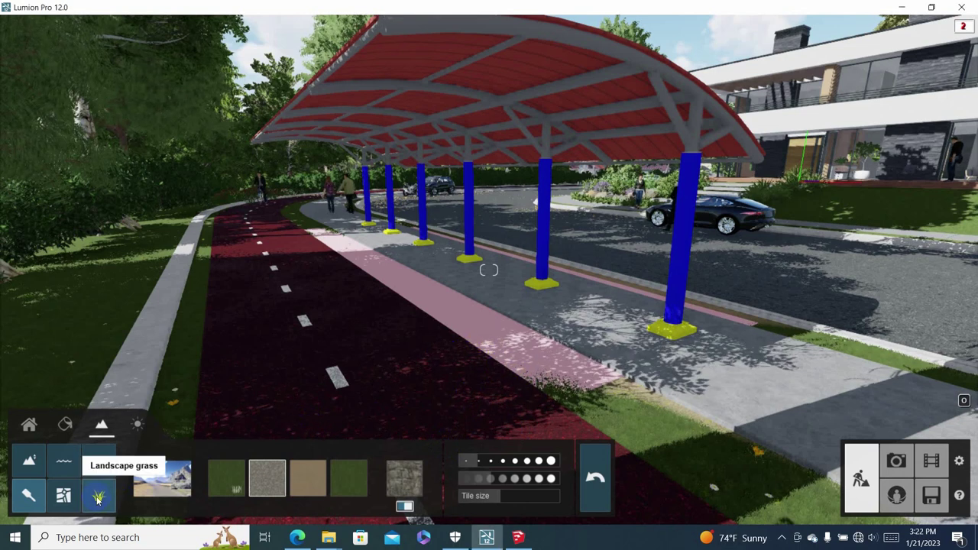
pyautogui.click(33, 500)
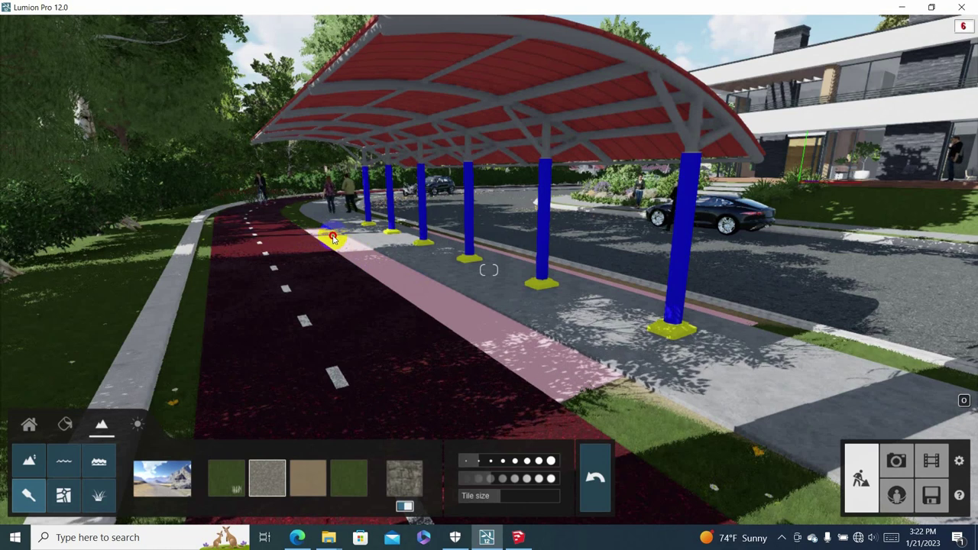
# Adjust the car park's height until its pink slab clears the grey ground, then select it.
pyautogui.click(38, 427)
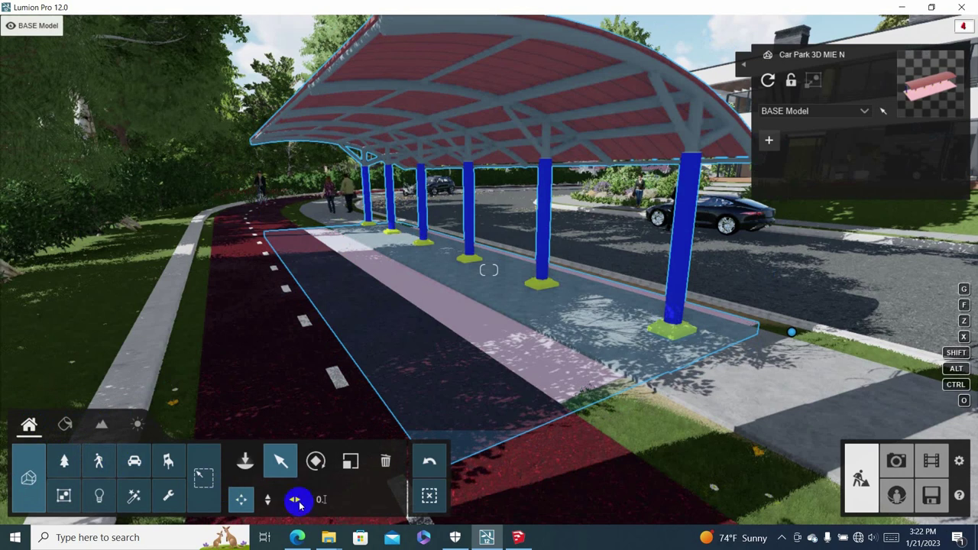
pyautogui.click(267, 499)
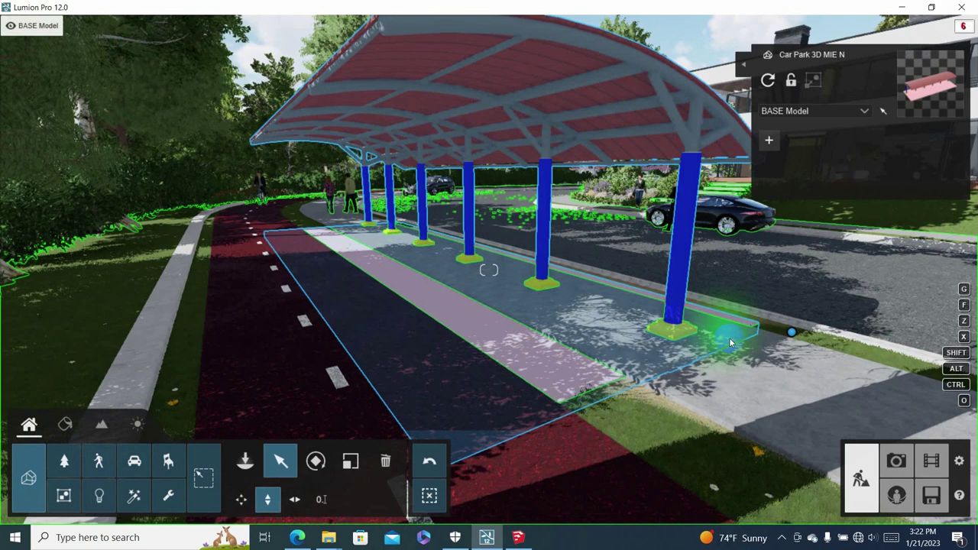
pyautogui.moveTo(791, 331)
pyautogui.moveTo(792, 328); pyautogui.dragTo(792, 329)
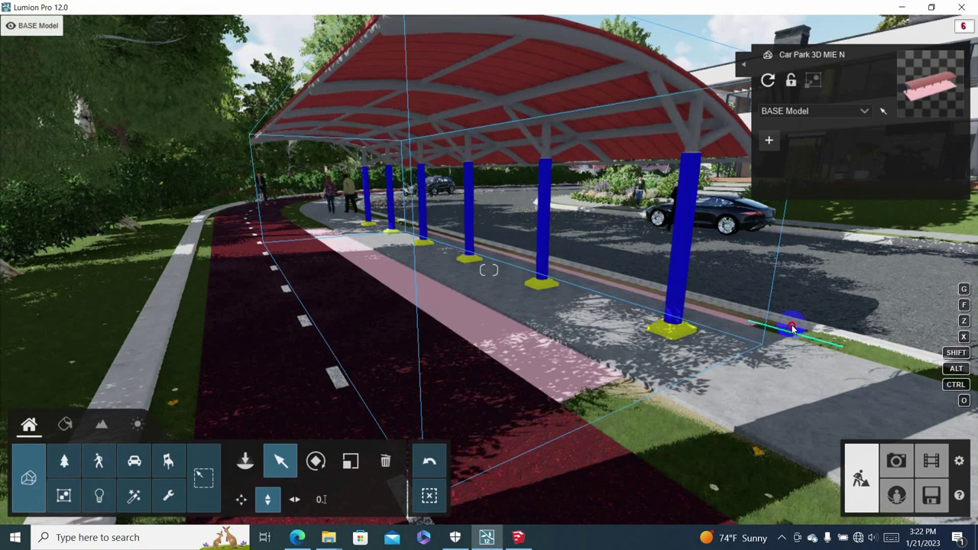
pyautogui.moveTo(792, 328); pyautogui.dragTo(792, 327)
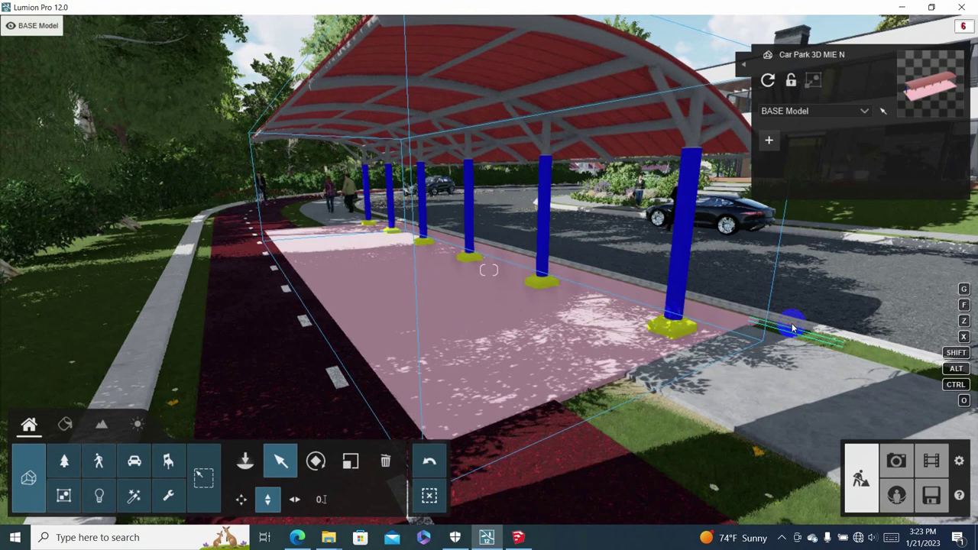
pyautogui.click(789, 326)
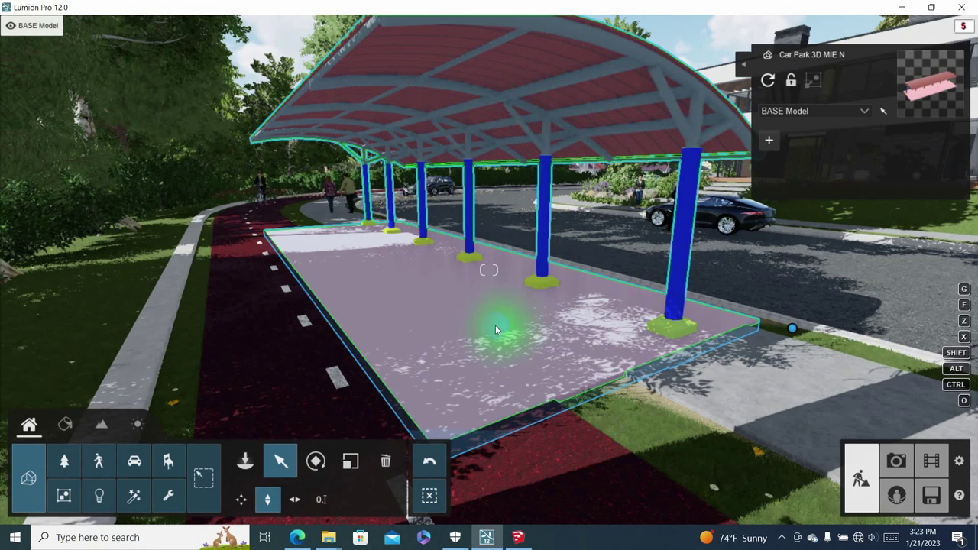
# Select the pink floor slab and apply Outdoor > Concrete 001 1024 to it.
pyautogui.click(65, 425)
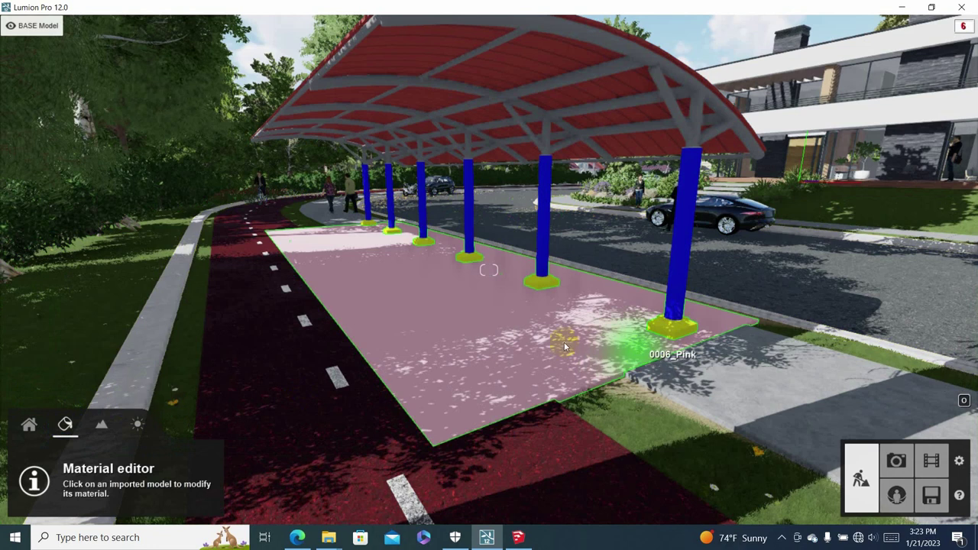
pyautogui.click(487, 344)
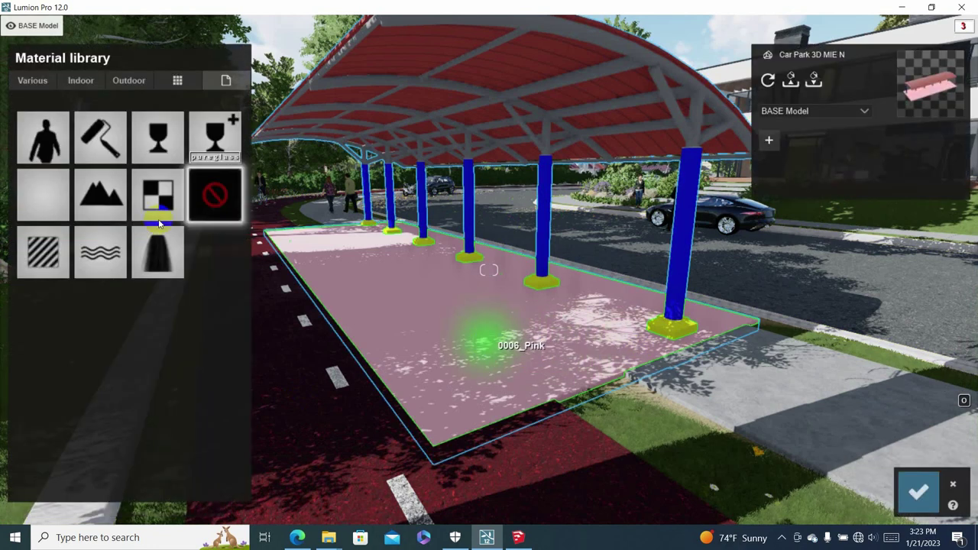
pyautogui.click(42, 86)
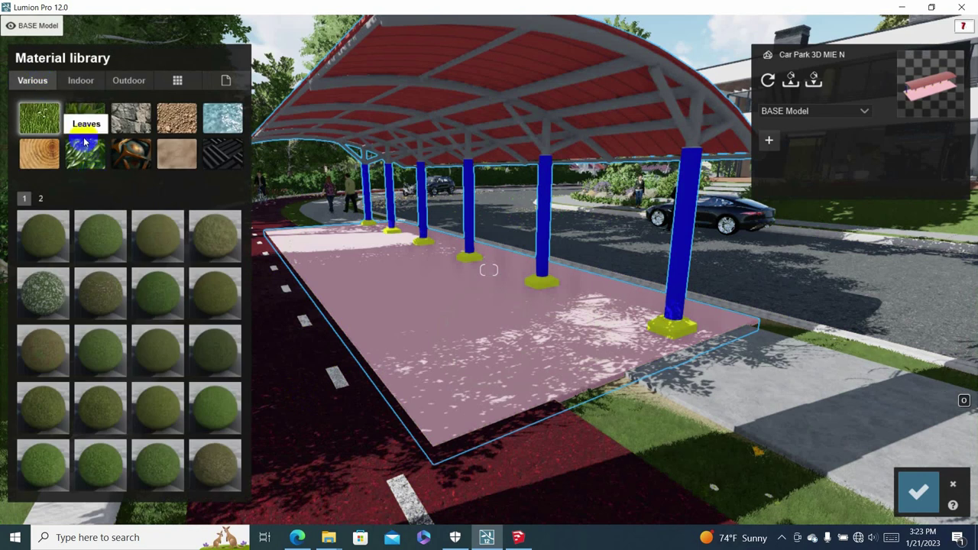
pyautogui.click(86, 121)
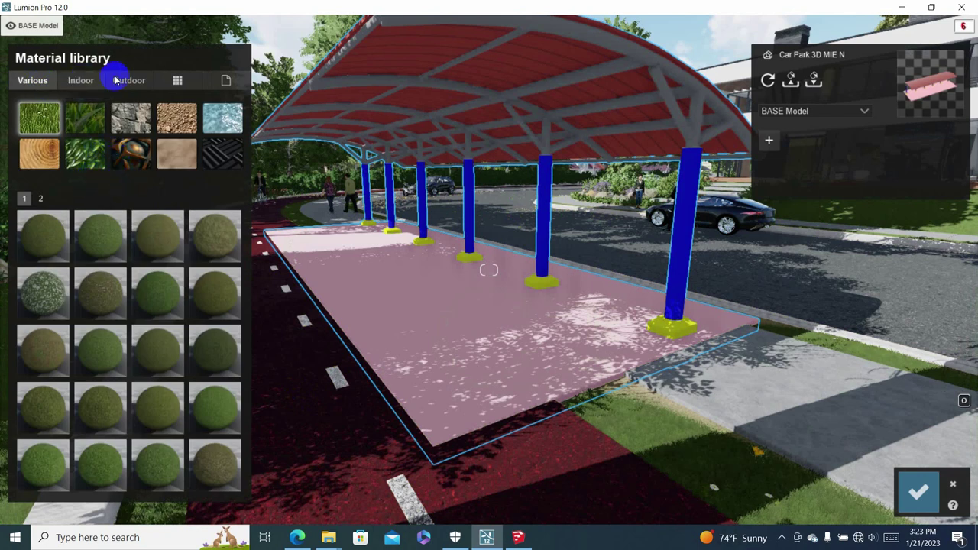
pyautogui.click(84, 82)
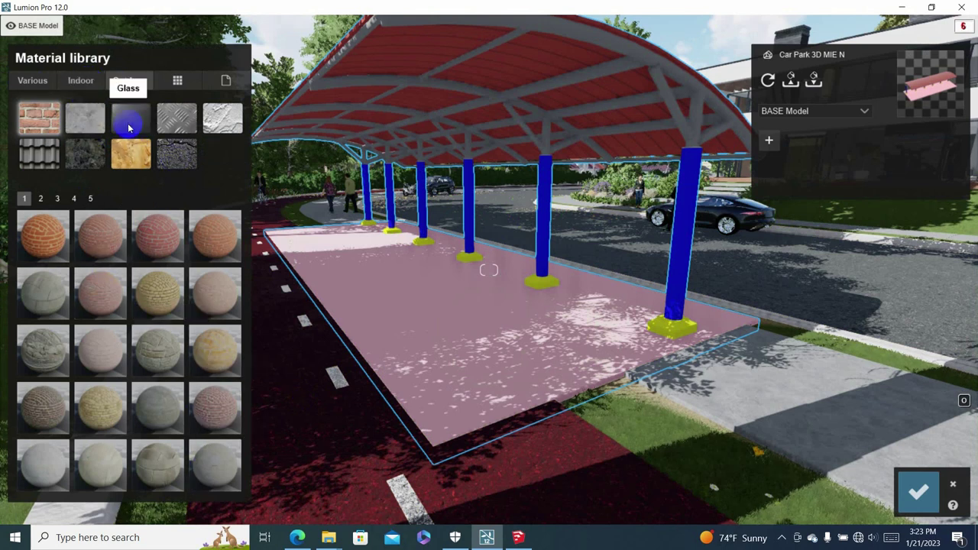
pyautogui.click(88, 122)
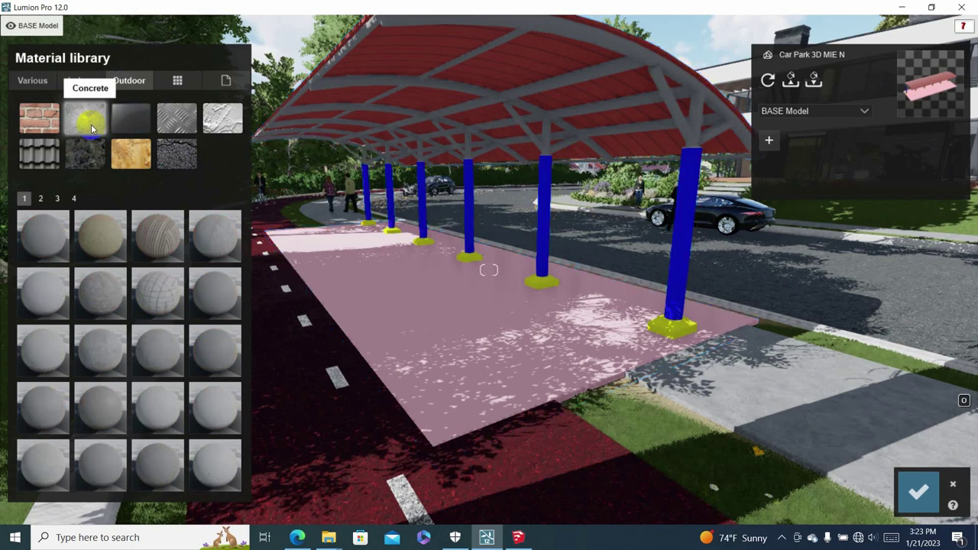
pyautogui.click(43, 237)
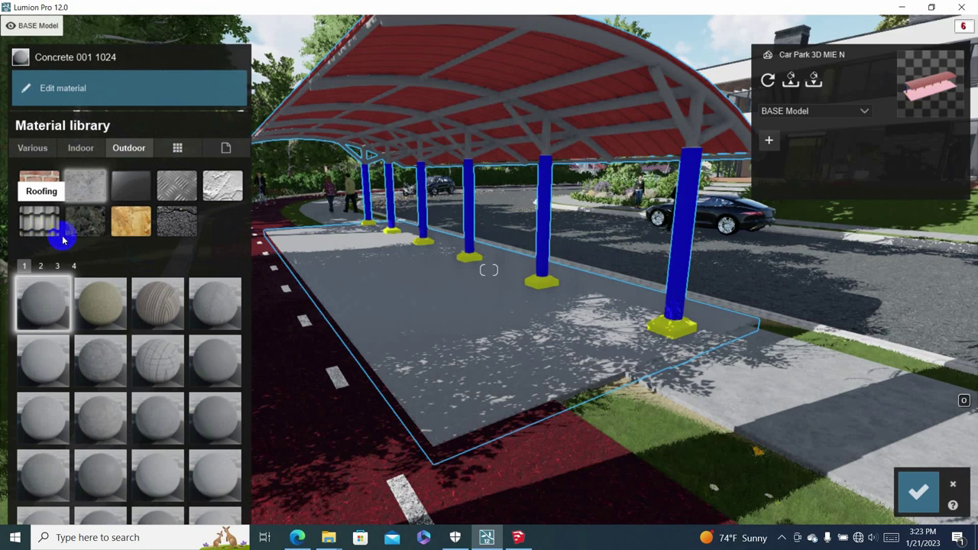
# Confirm the slab's concrete, then give the yellow column bases Concrete 002 1024 and confirm.
pyautogui.click(919, 495)
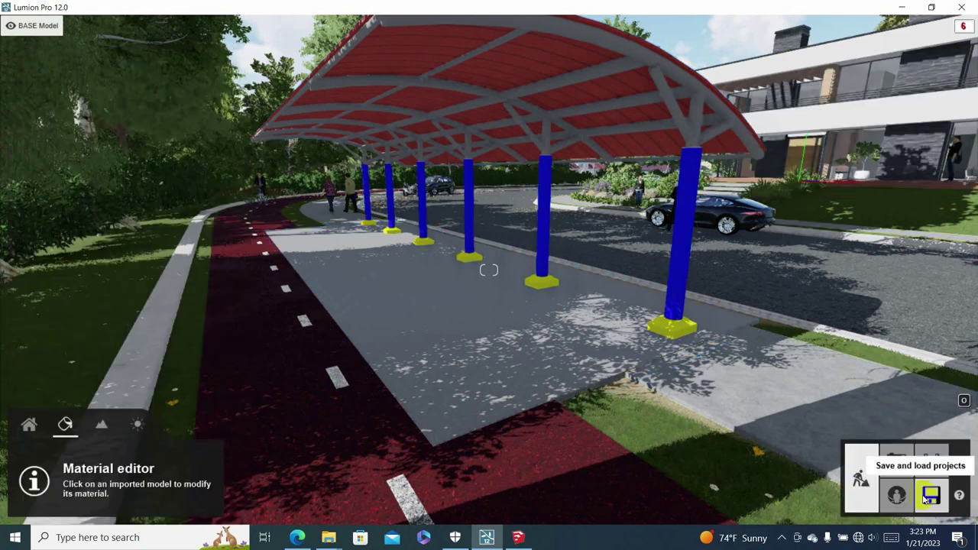
pyautogui.click(675, 326)
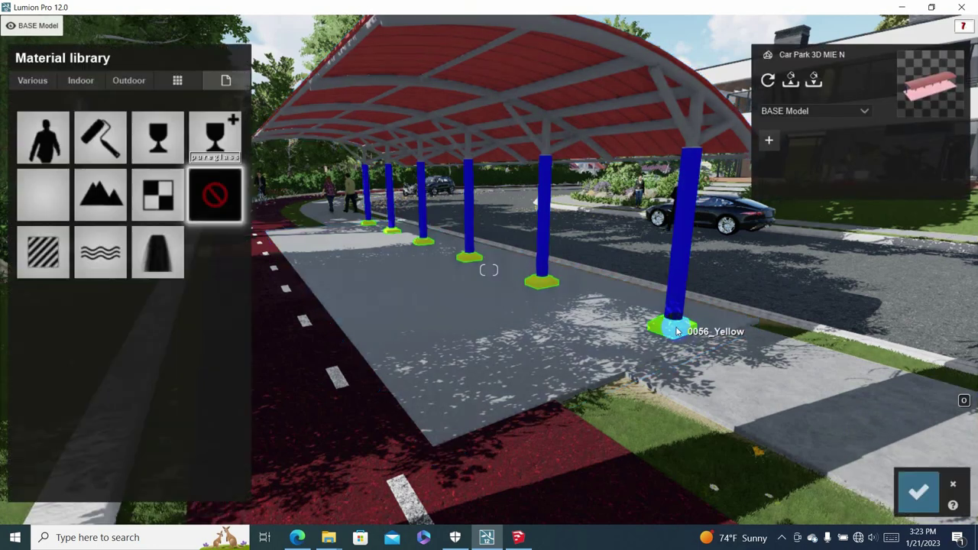
pyautogui.click(113, 89)
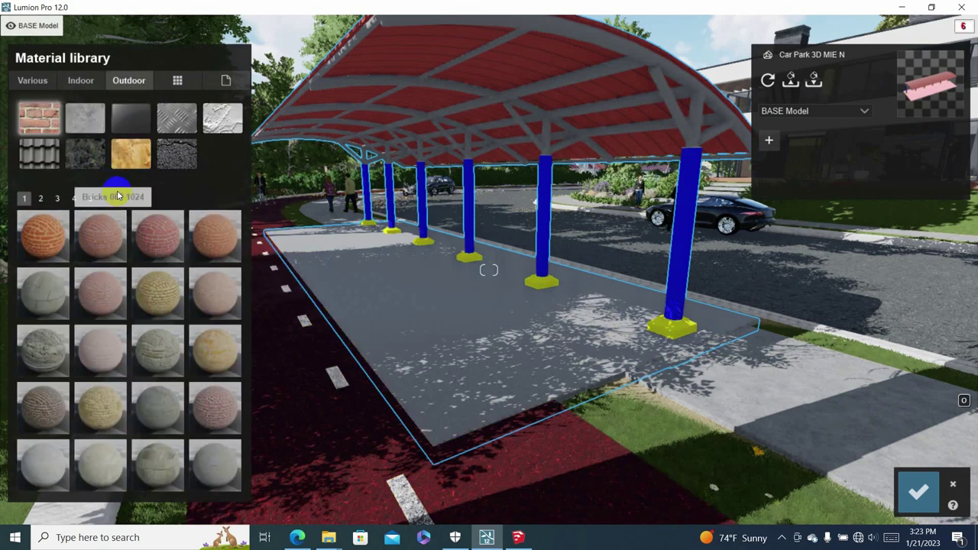
pyautogui.scroll(-1, 162, 405)
pyautogui.scroll(-1, 153, 420)
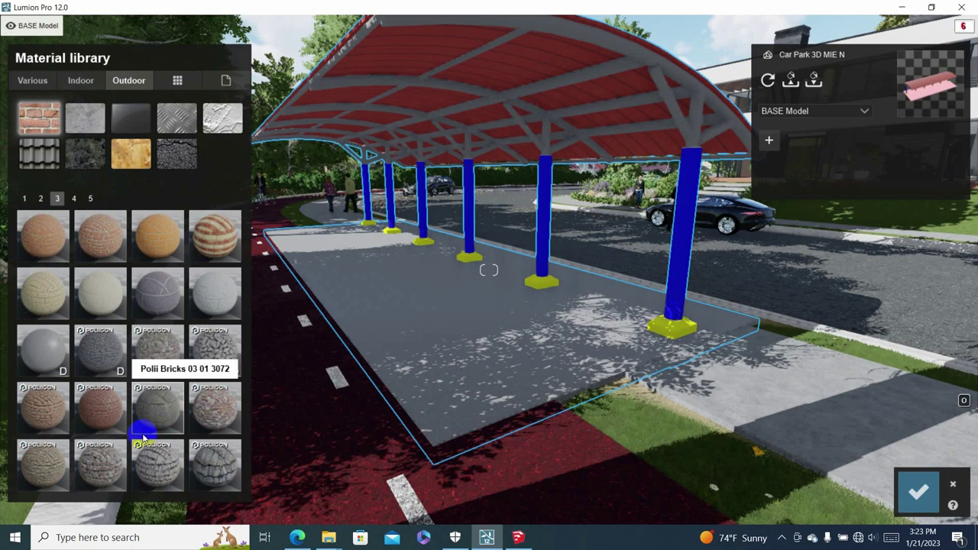
pyautogui.scroll(-1, 137, 435)
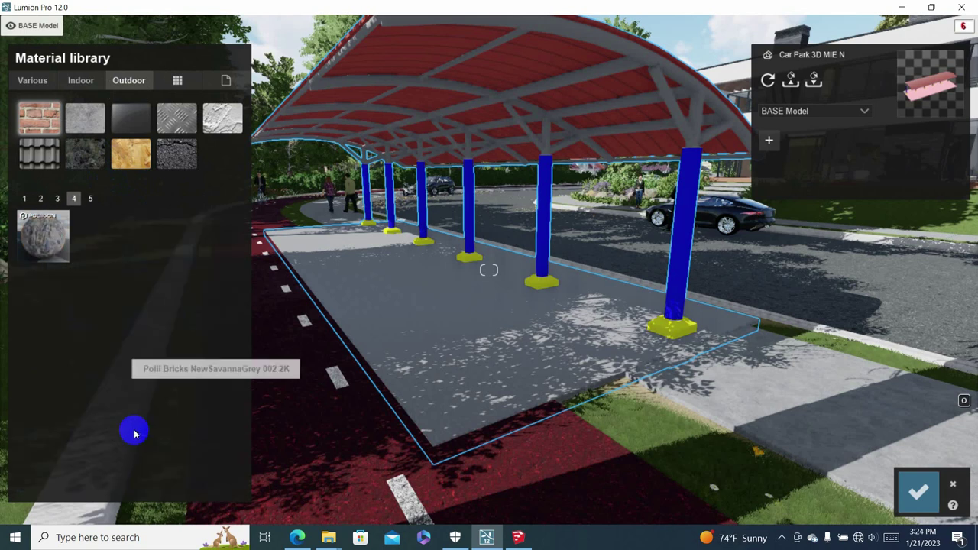
pyautogui.scroll(-1, 134, 434)
pyautogui.scroll(1, 135, 434)
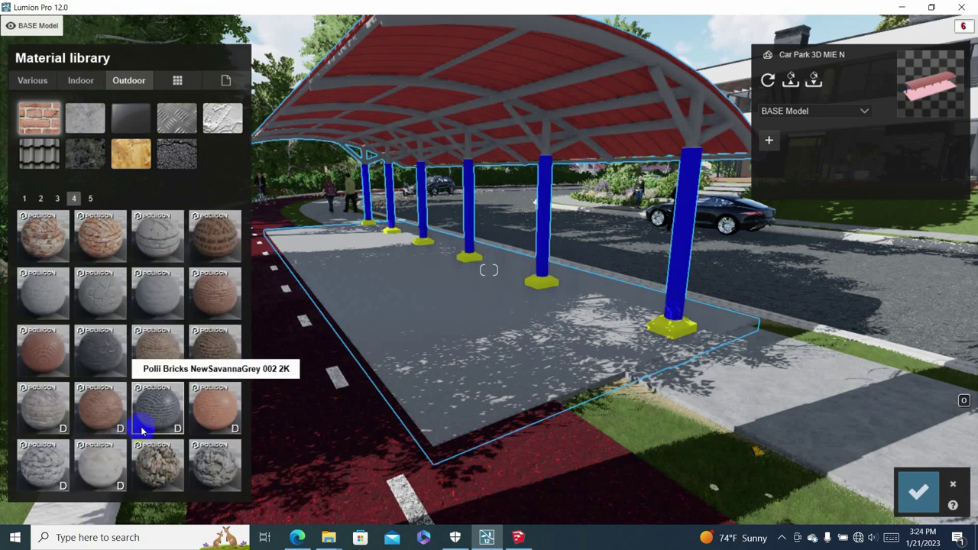
pyautogui.scroll(-1, 141, 426)
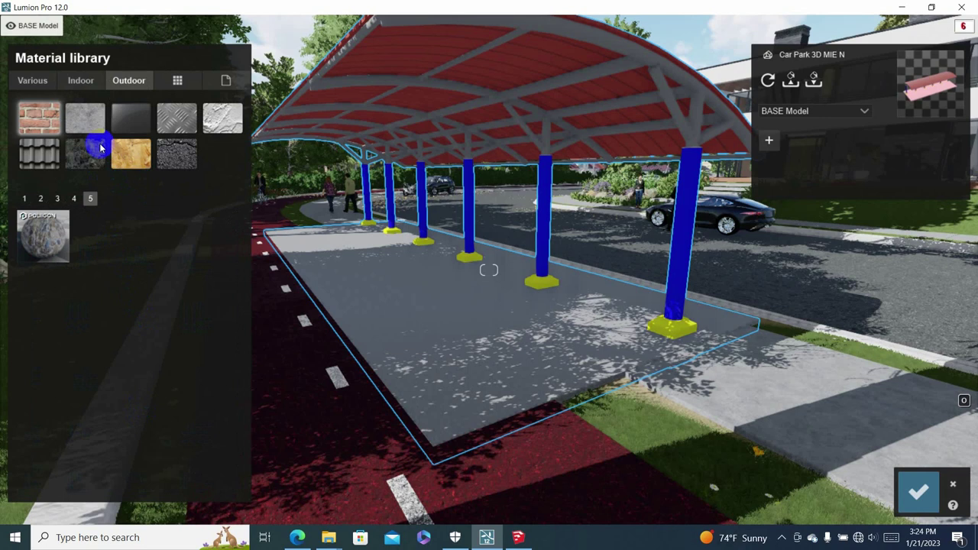
pyautogui.click(93, 113)
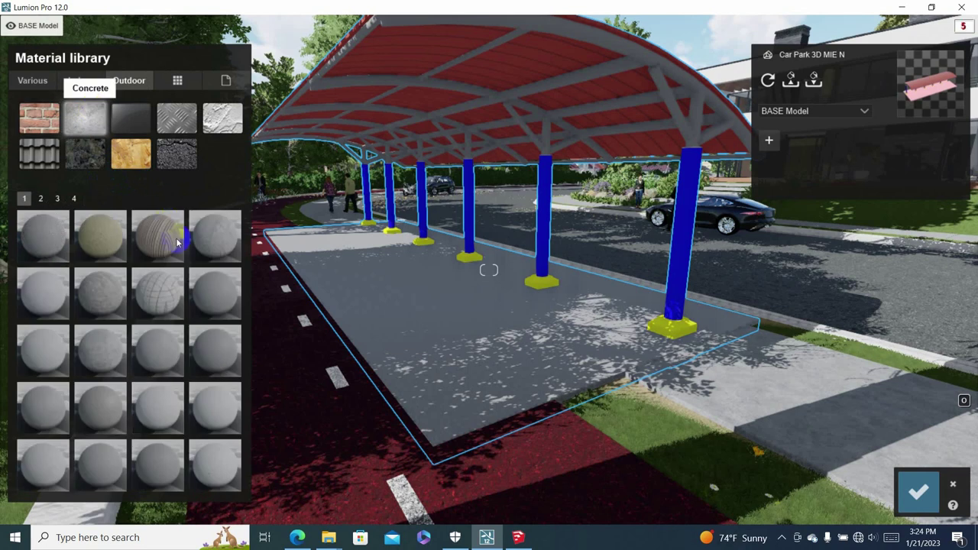
pyautogui.click(93, 237)
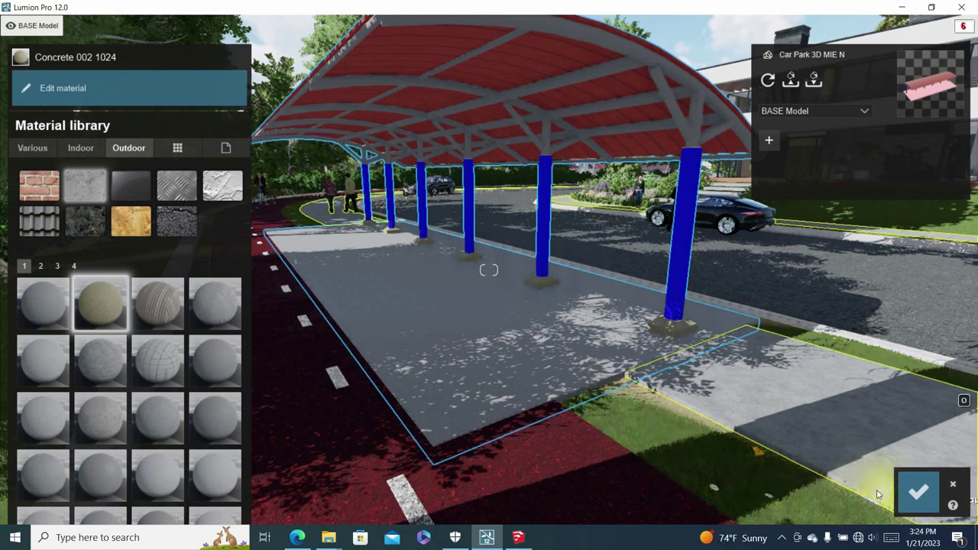
pyautogui.click(918, 491)
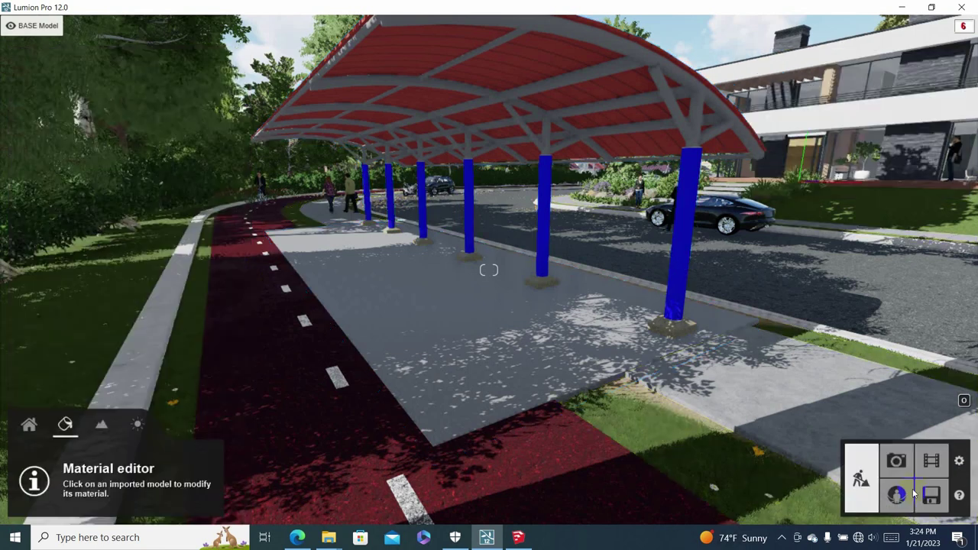
# Select a blue column and page through the outdoor brick materials, ending on page 3.
pyautogui.click(681, 255)
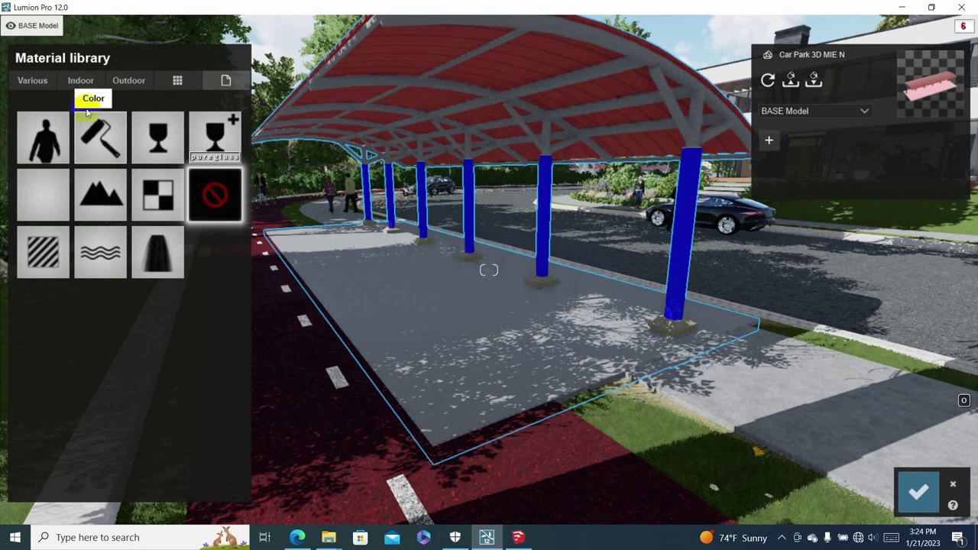
pyautogui.click(129, 80)
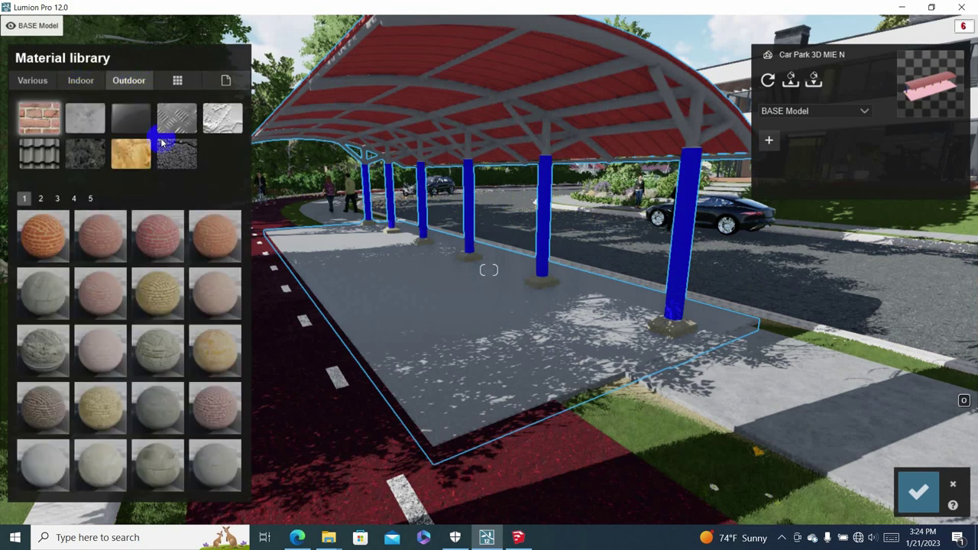
pyautogui.click(90, 198)
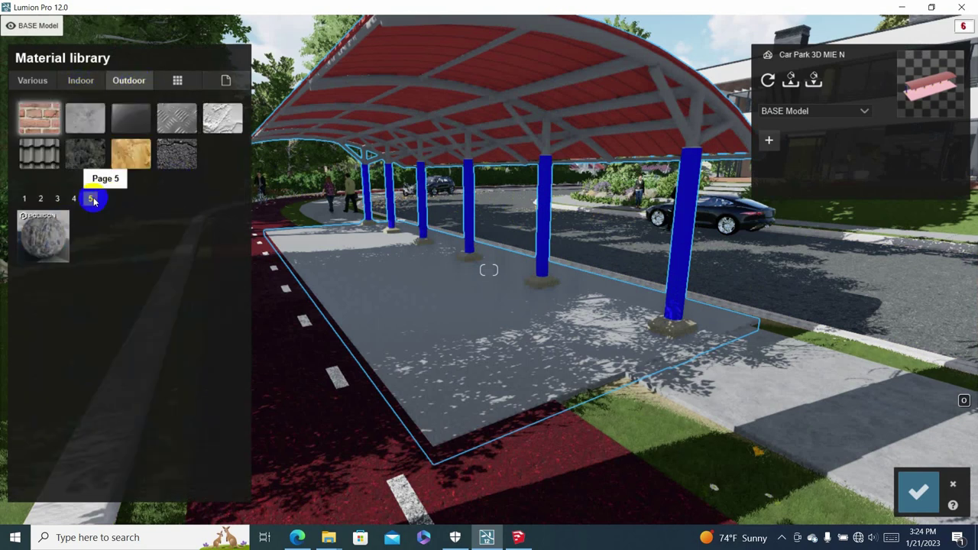
pyautogui.click(74, 199)
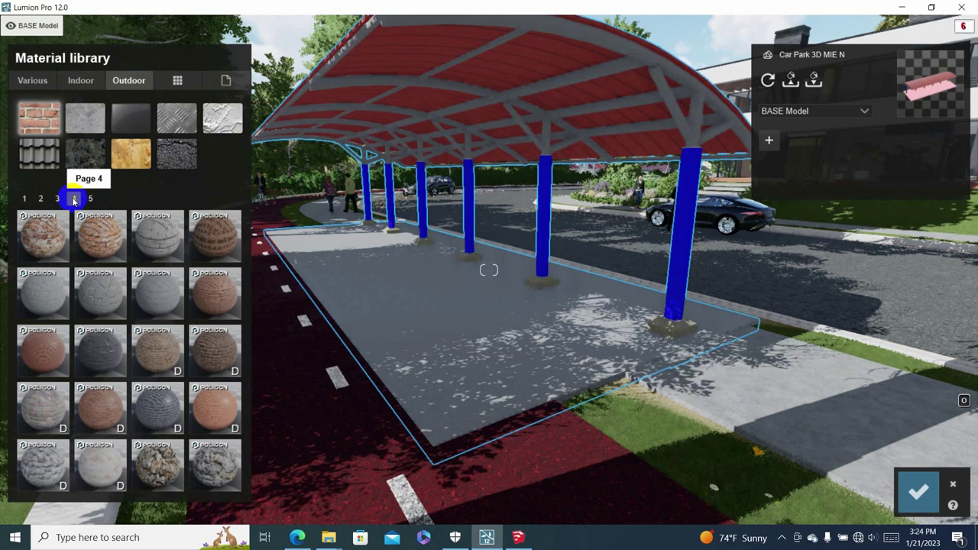
pyautogui.scroll(-1, 114, 304)
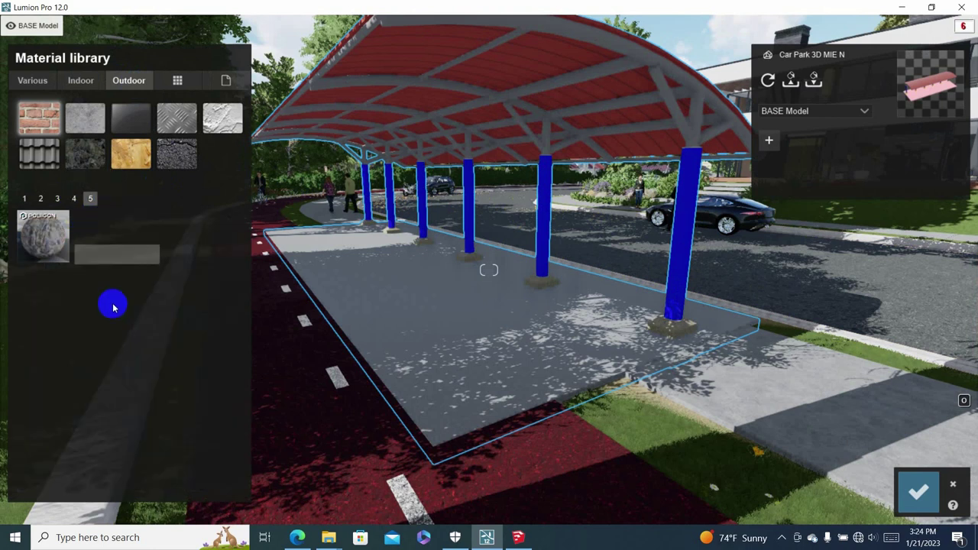
pyautogui.click(42, 198)
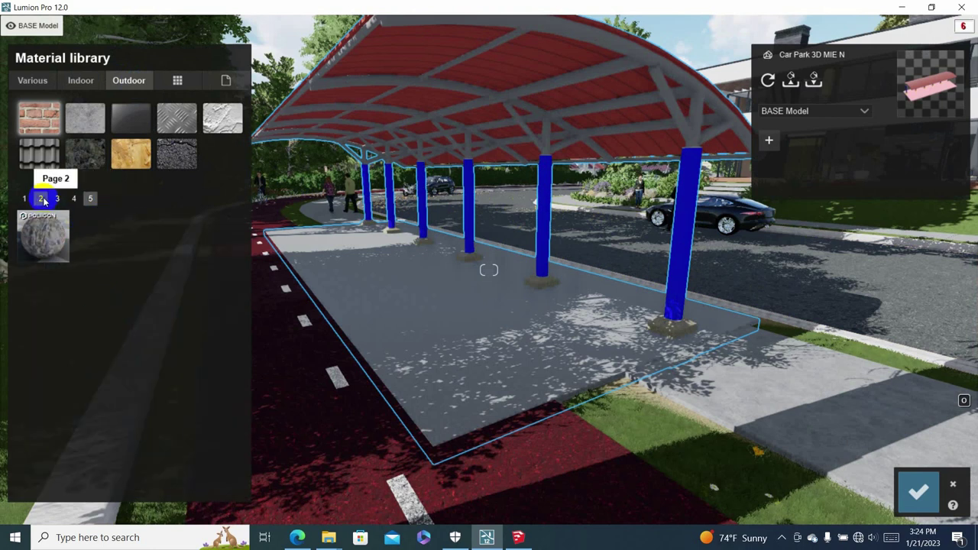
pyautogui.scroll(-1, 131, 288)
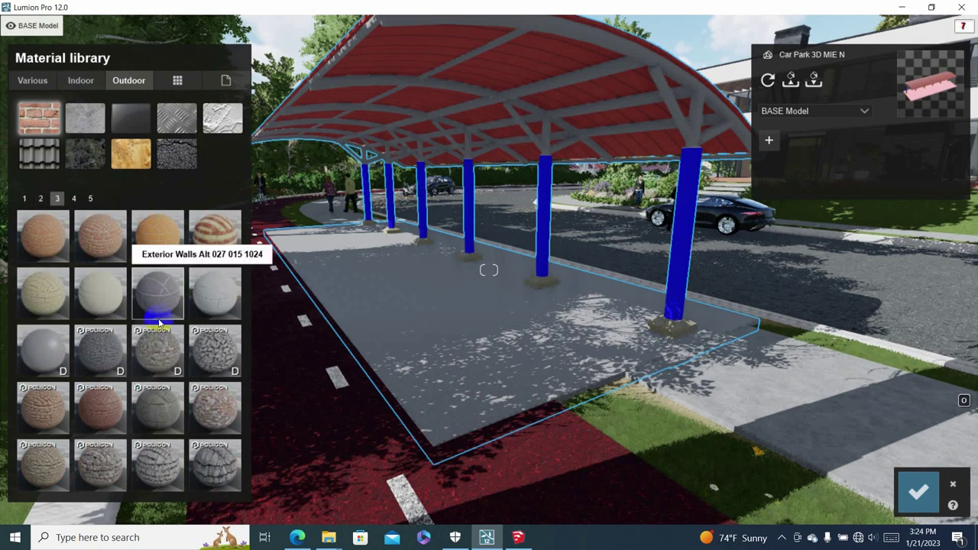
# Try Painted brick 001, Exterior Walls, and polished concrete materials such as Polii Concrete Plates 02 on the columns.
pyautogui.click(49, 351)
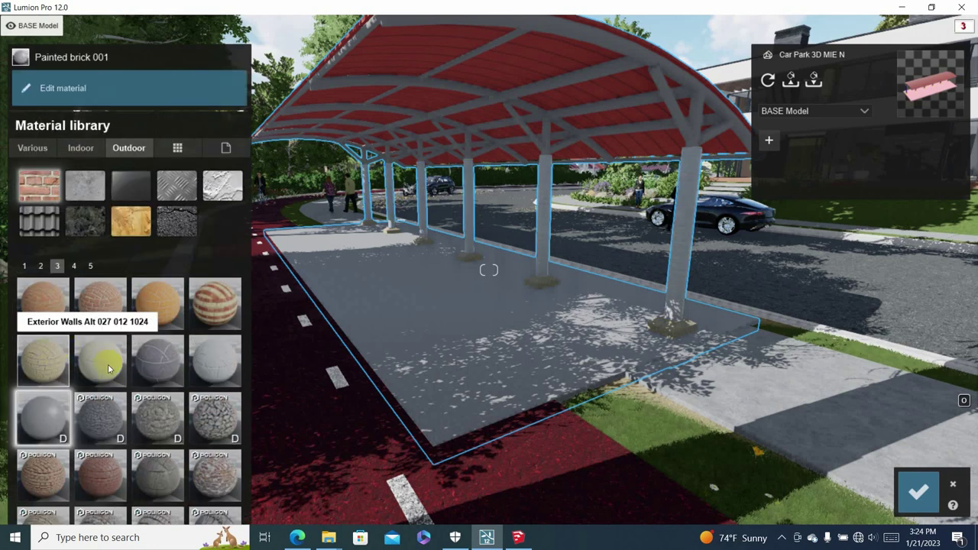
pyautogui.click(109, 369)
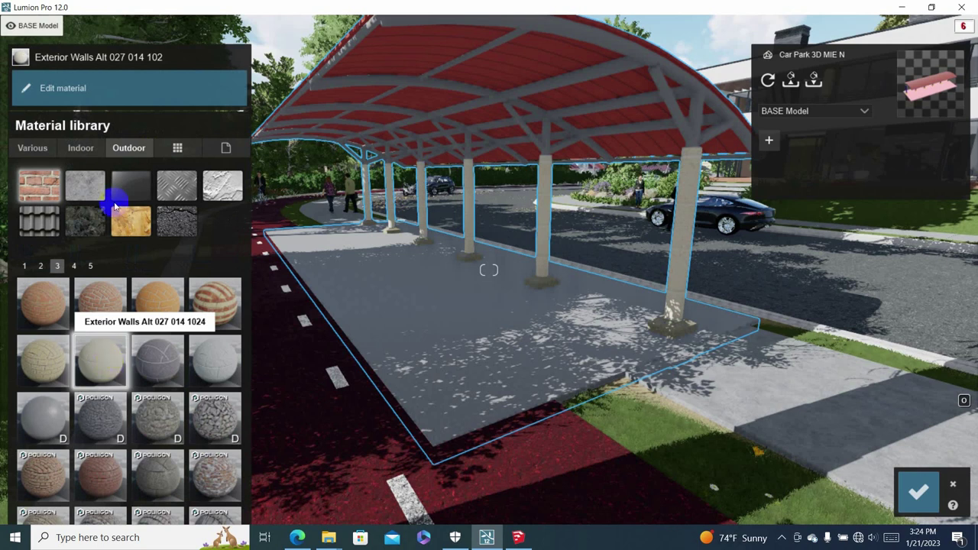
pyautogui.click(175, 221)
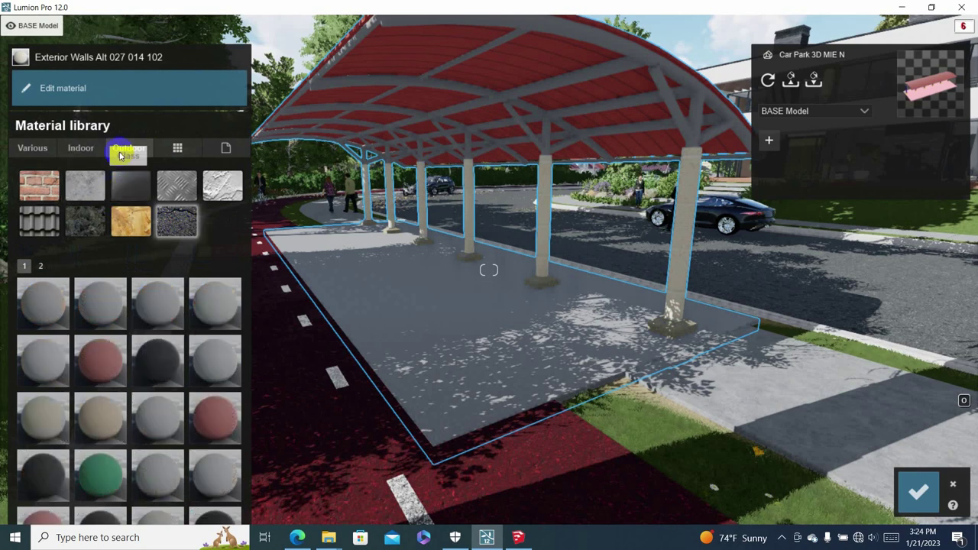
pyautogui.click(84, 187)
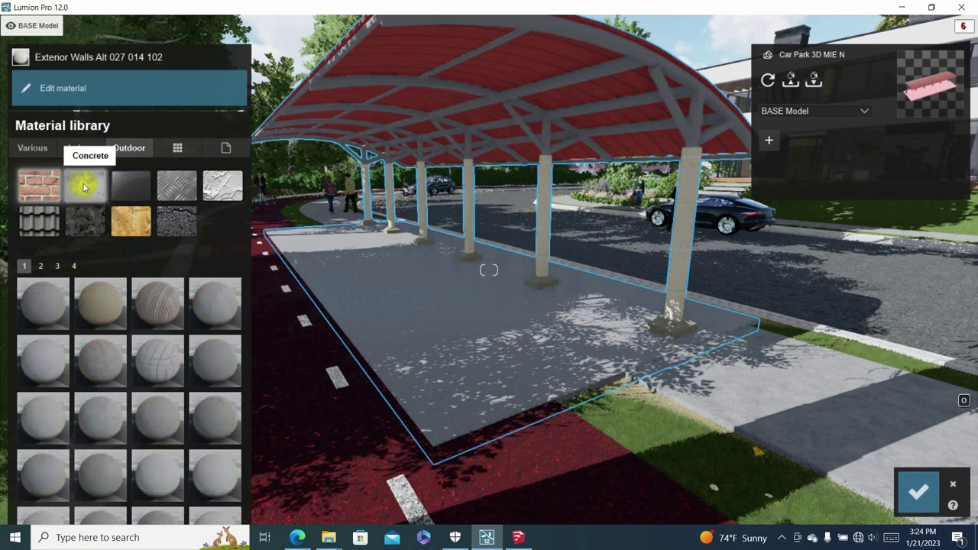
pyautogui.click(84, 187)
pyautogui.scroll(-1, 171, 342)
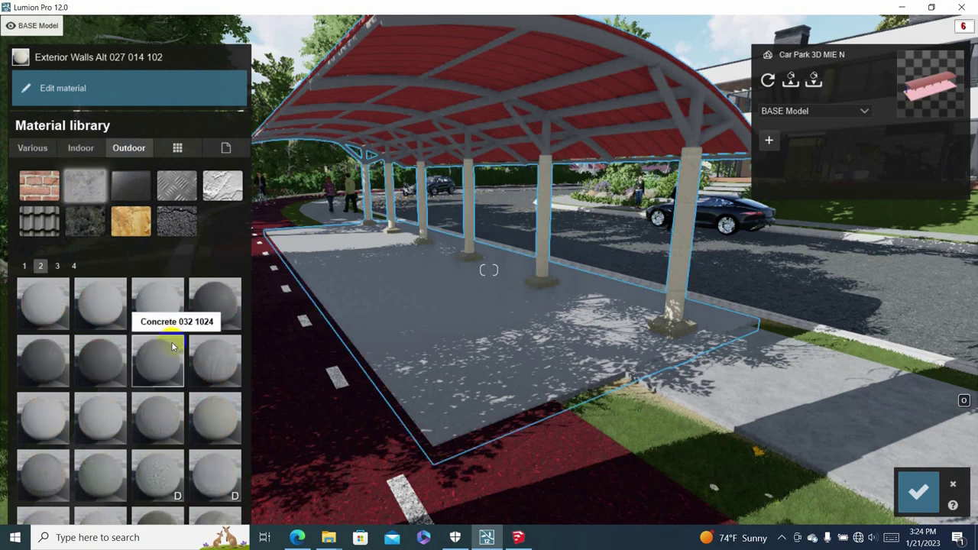
pyautogui.scroll(-1, 172, 345)
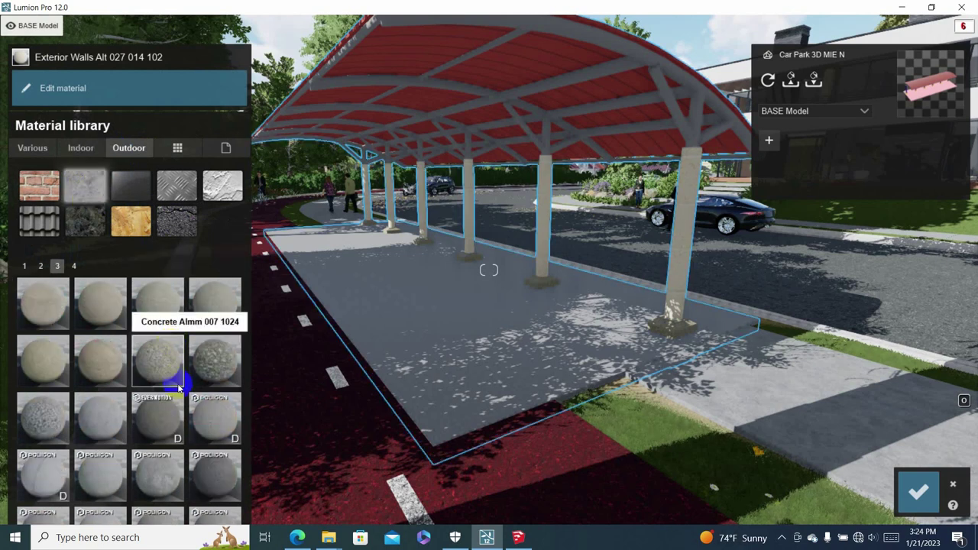
pyautogui.scroll(-1, 174, 393)
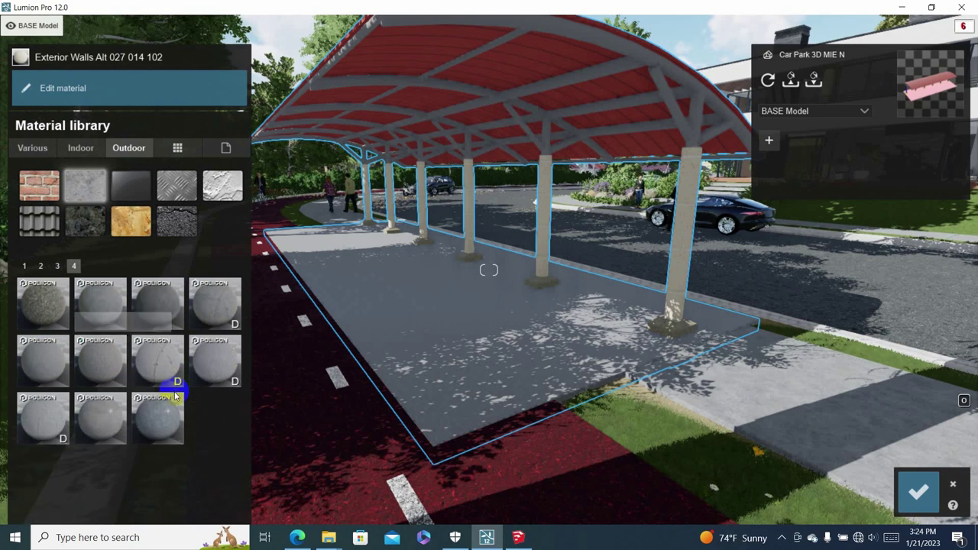
pyautogui.click(151, 426)
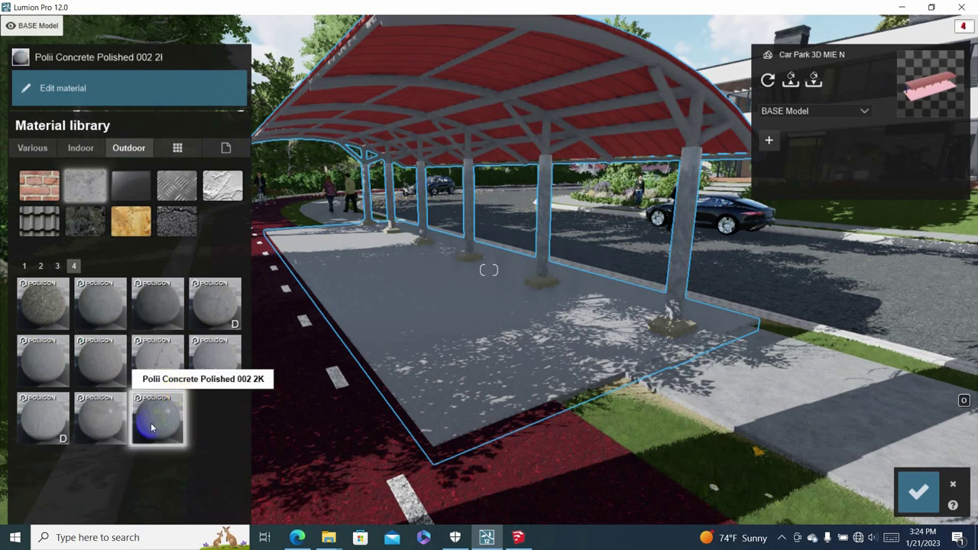
pyautogui.click(105, 424)
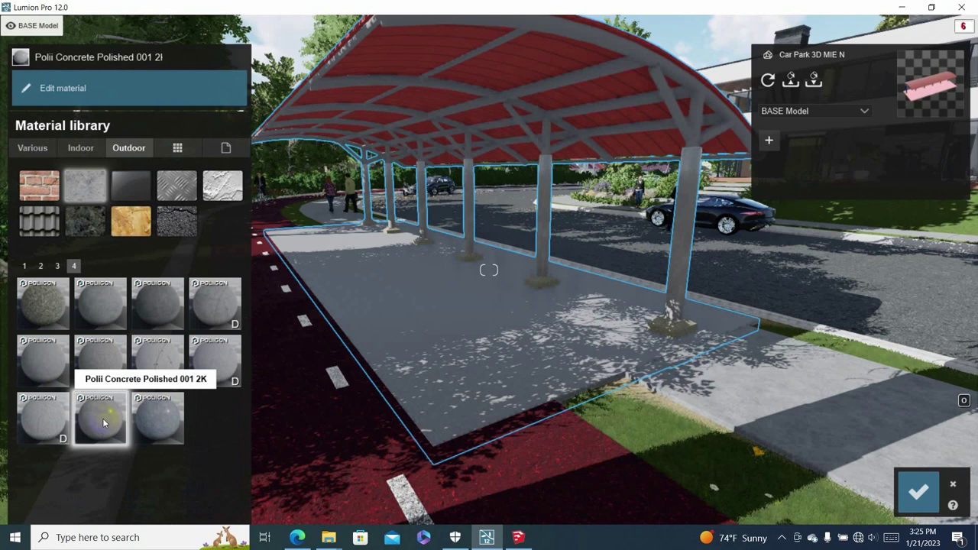
pyautogui.click(43, 417)
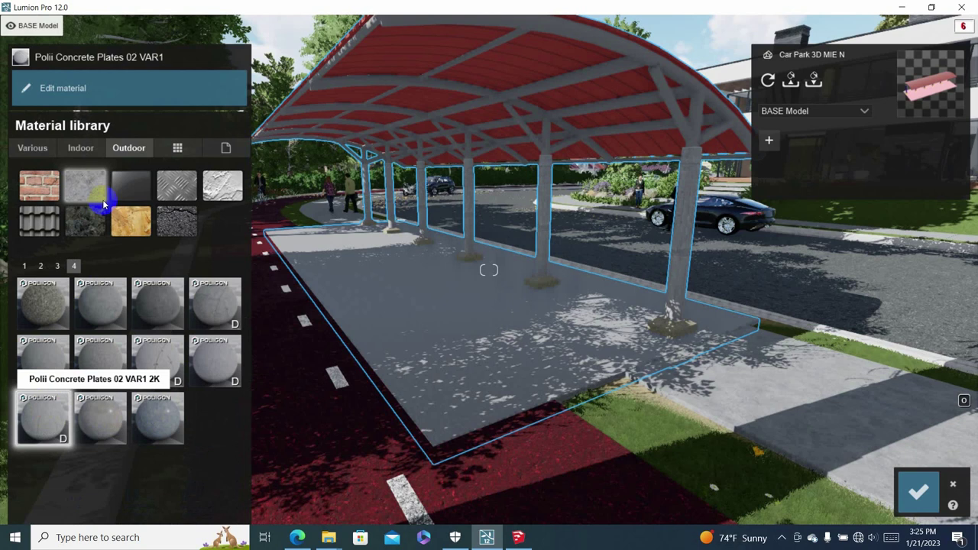
# Try indoor Carpet Domestic 002 1024 and Aluminium on the columns, then return to the outdoor collection.
pyautogui.click(75, 150)
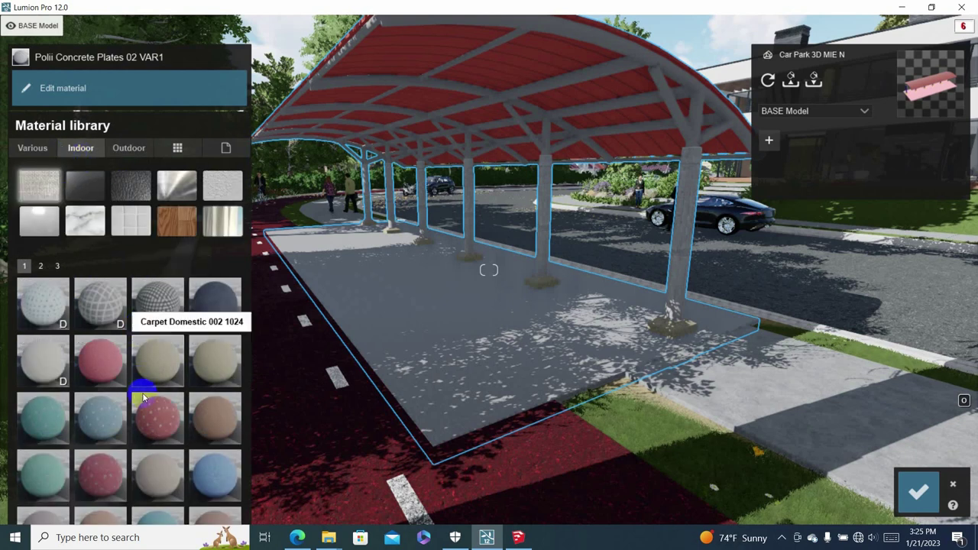
pyautogui.click(165, 358)
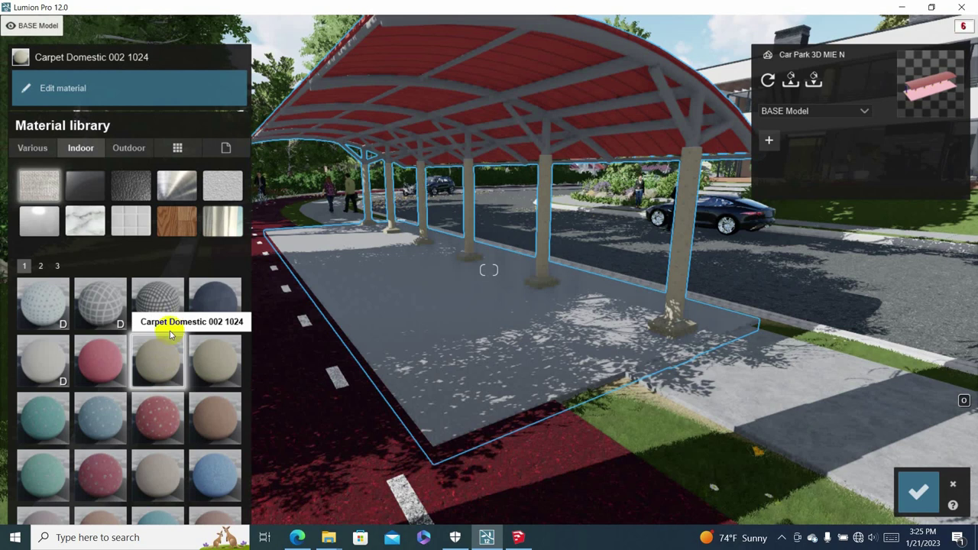
pyautogui.click(171, 195)
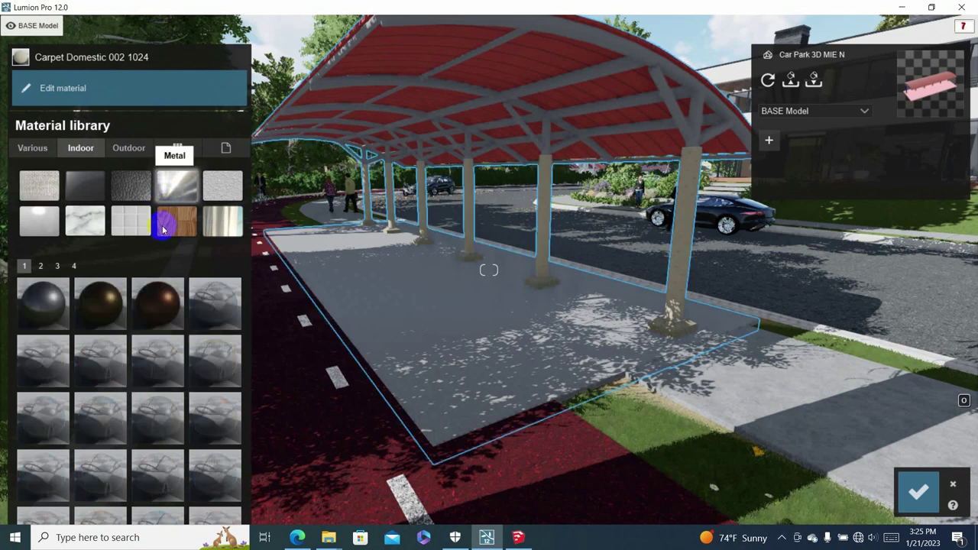
pyautogui.click(44, 301)
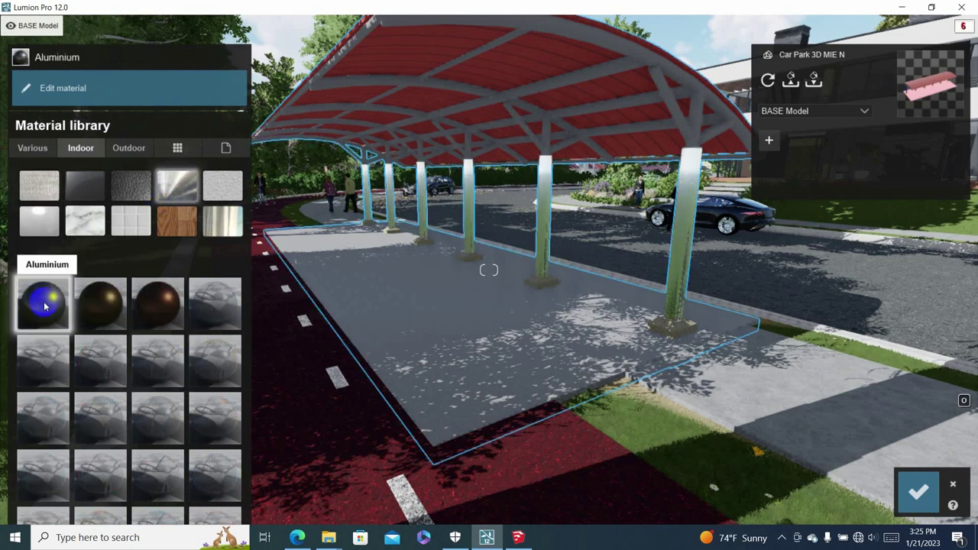
pyautogui.click(115, 186)
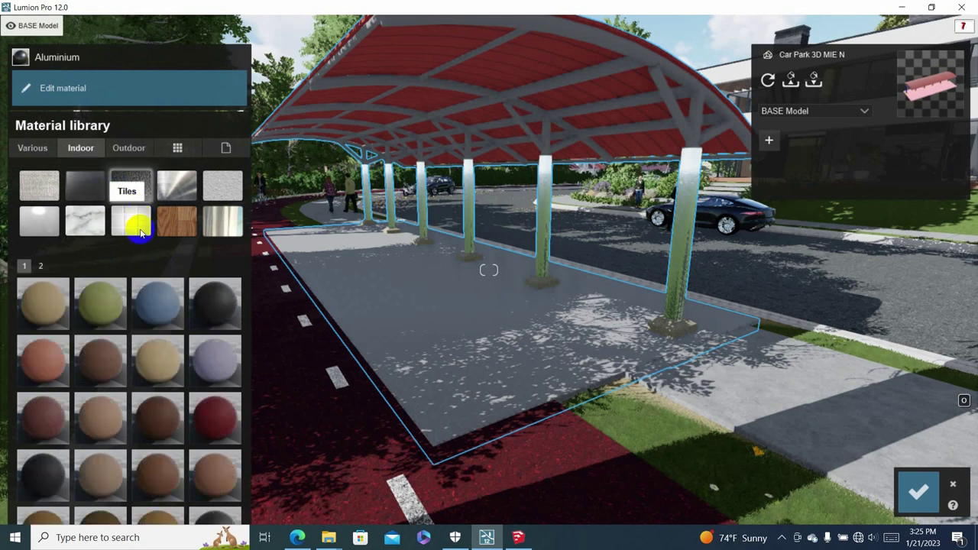
pyautogui.click(35, 147)
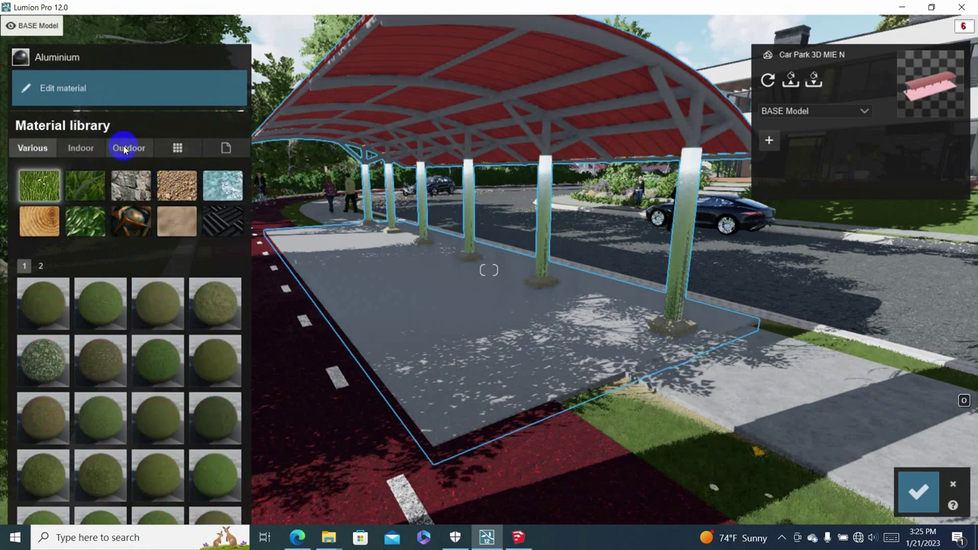
pyautogui.click(127, 148)
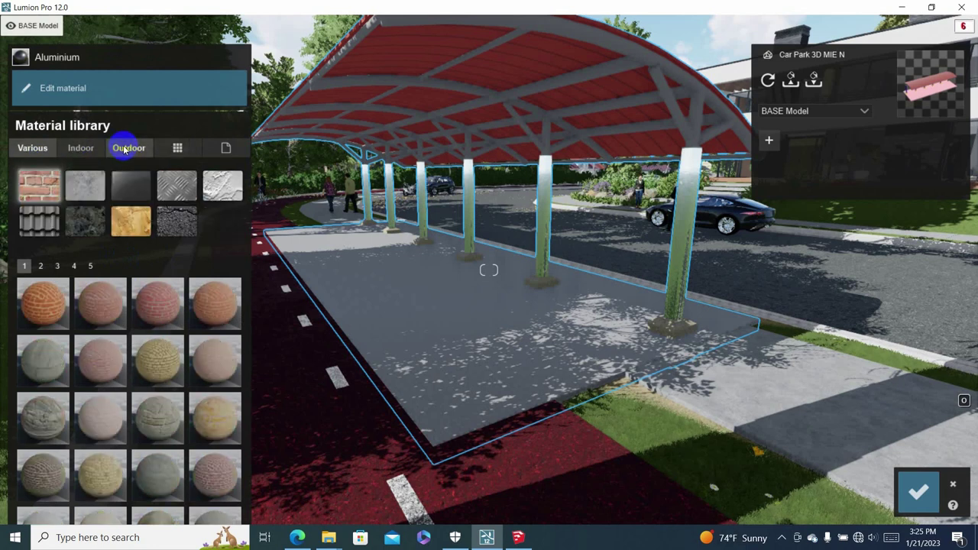
# Apply the striped Bricks 025 from brick page 2 to the columns and save.
pyautogui.click(56, 265)
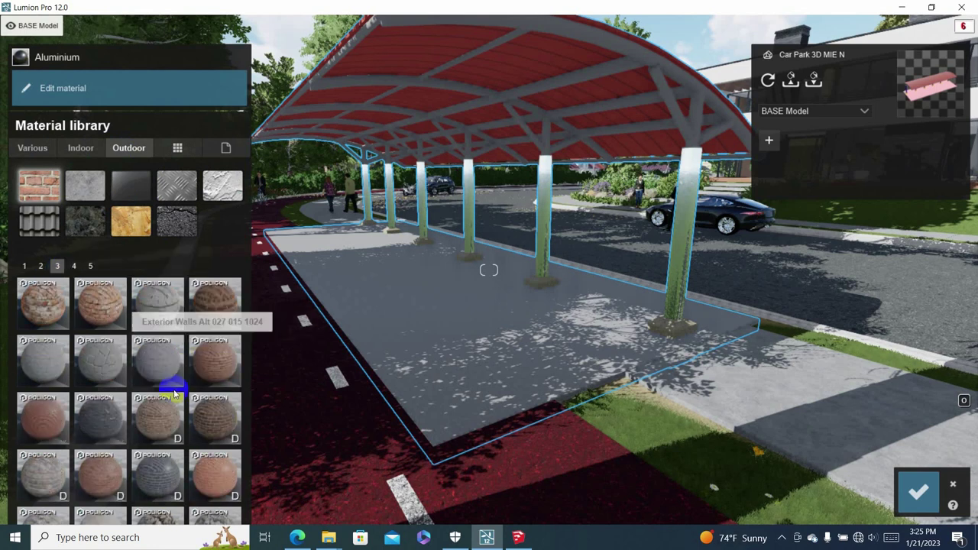
pyautogui.scroll(-1, 173, 388)
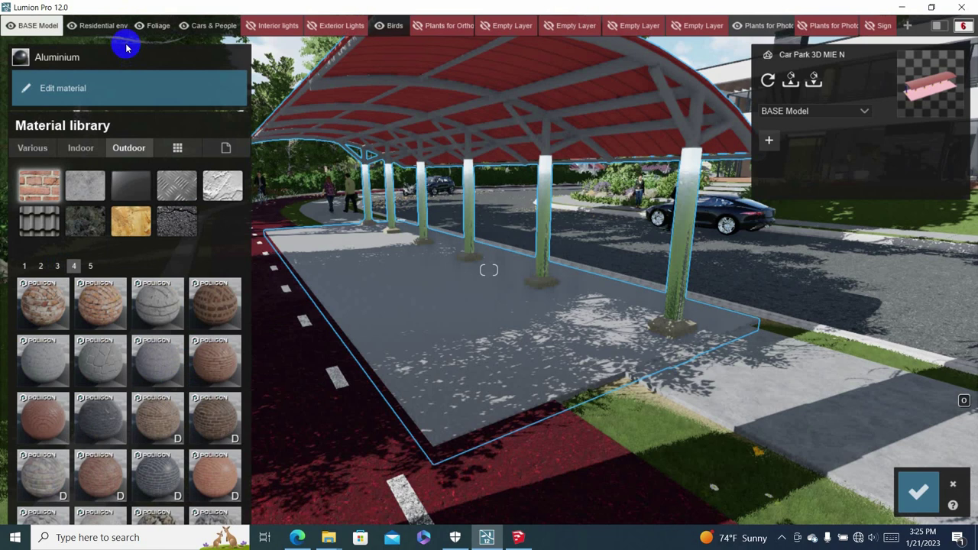
pyautogui.scroll(-1, 159, 378)
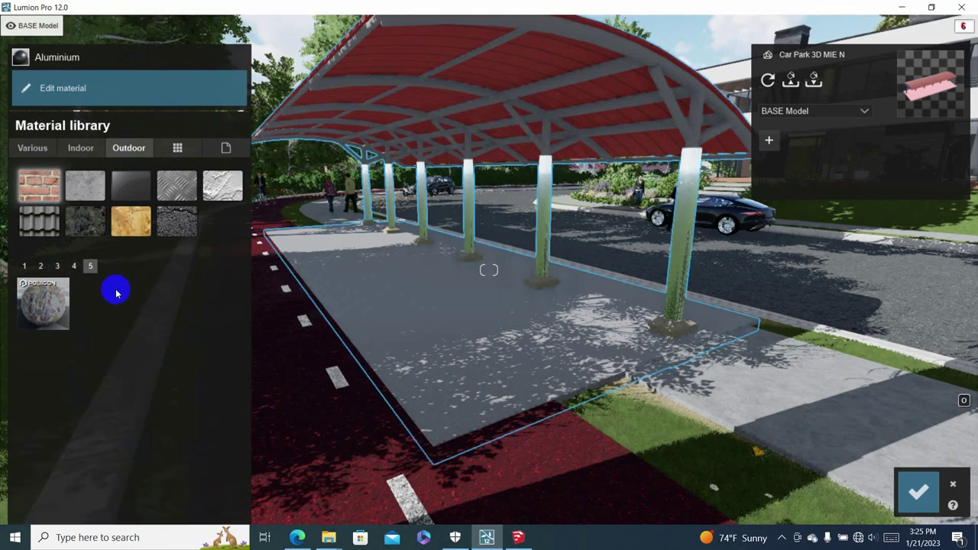
pyautogui.click(76, 265)
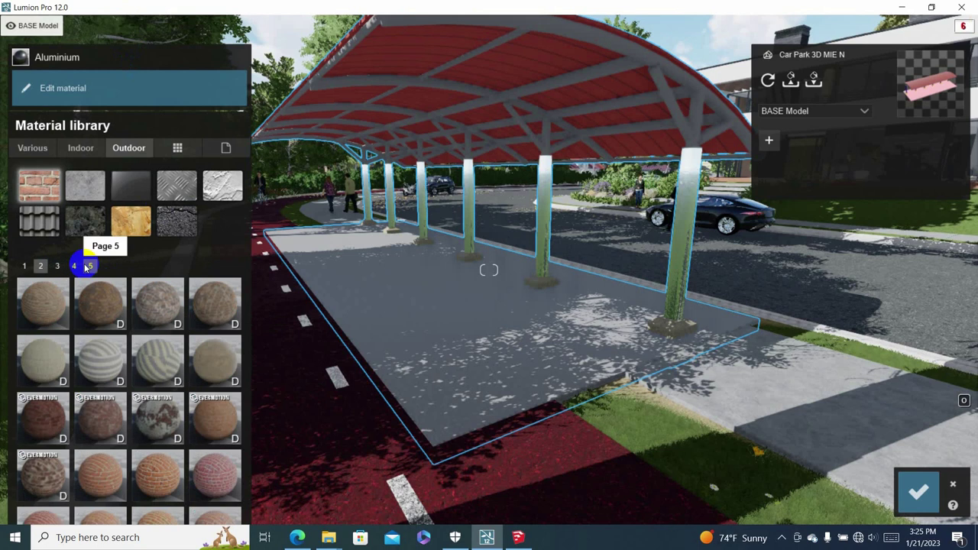
pyautogui.click(97, 359)
pyautogui.click(98, 359)
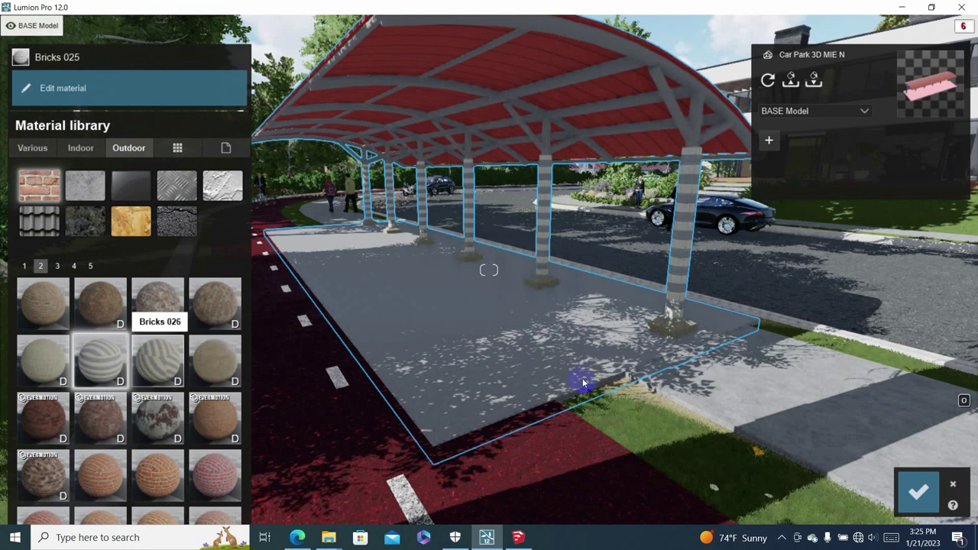
pyautogui.click(918, 490)
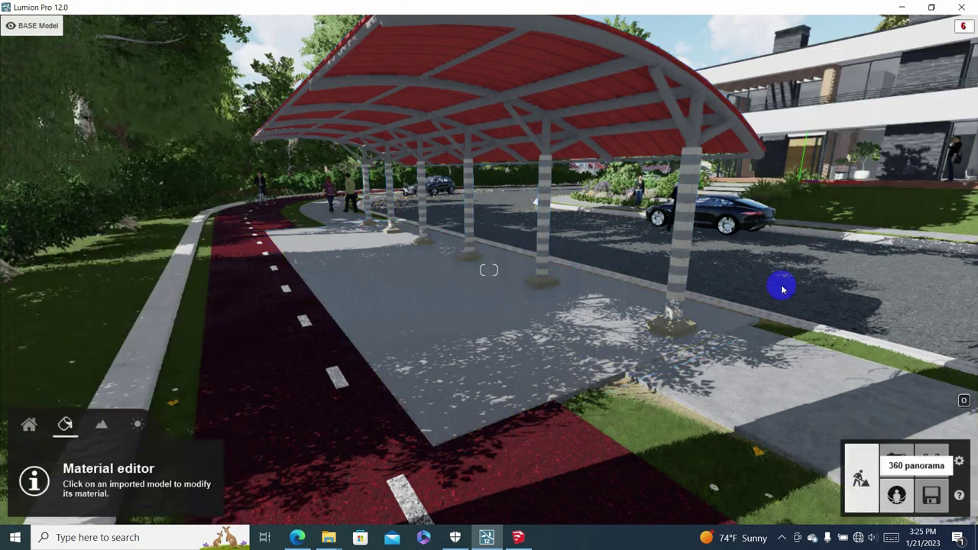
# Give the canopy roof a Standard material colourised deep red and save it.
pyautogui.click(685, 130)
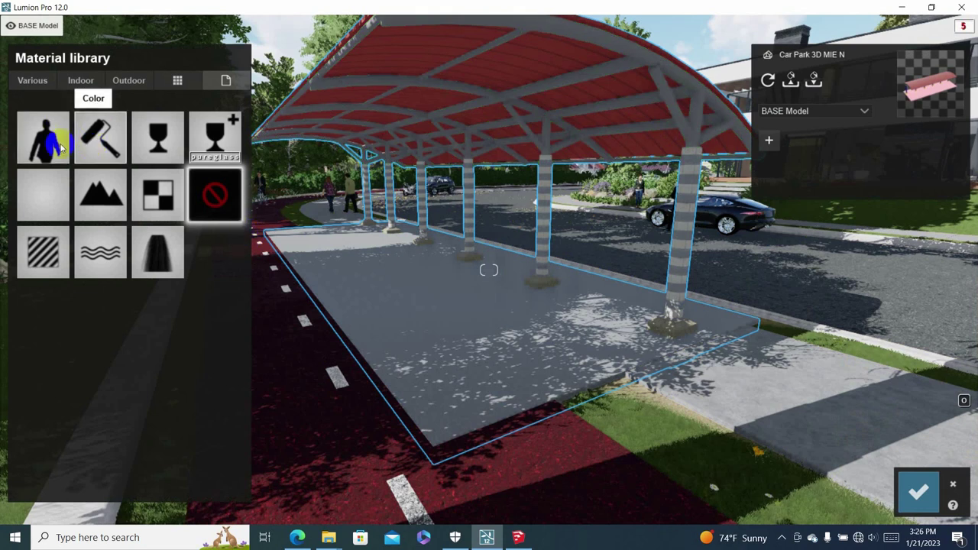
pyautogui.click(42, 261)
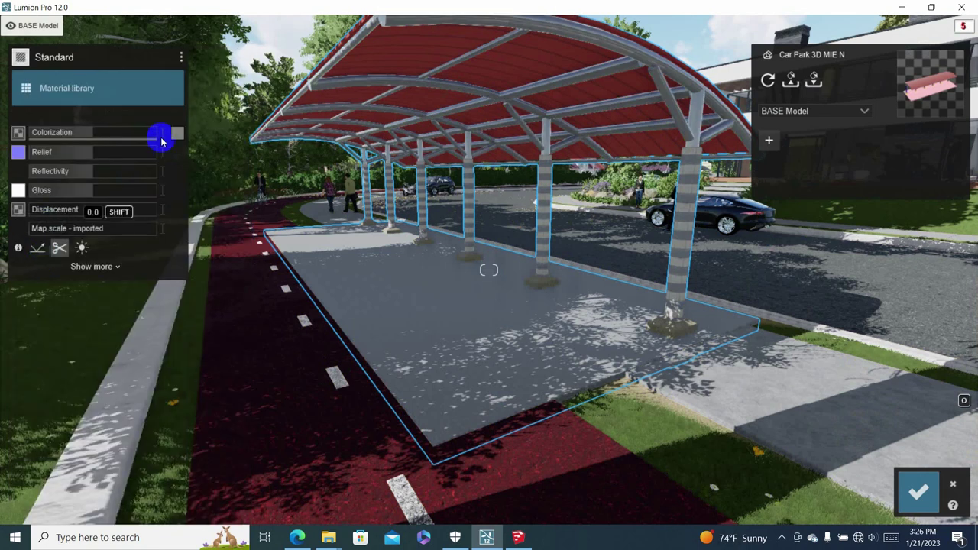
pyautogui.click(177, 133)
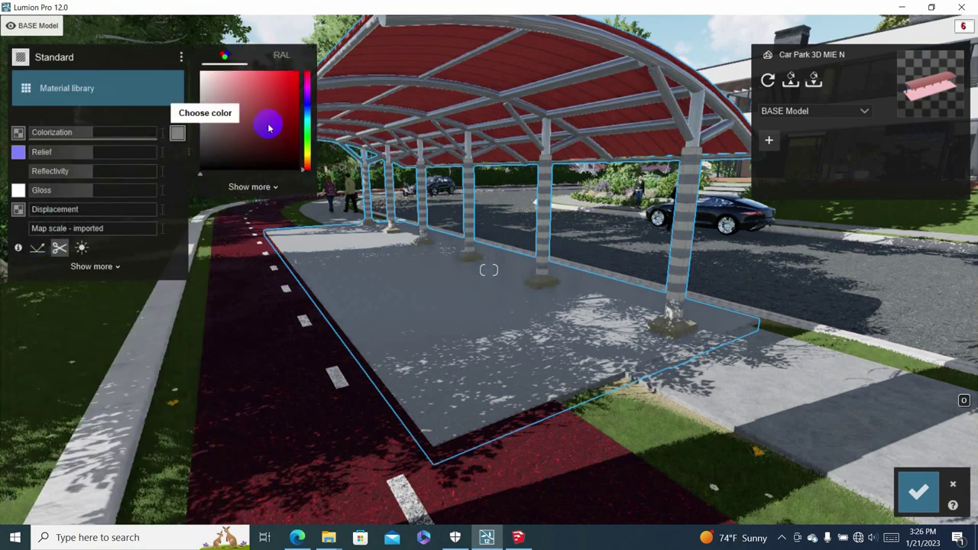
pyautogui.click(249, 109)
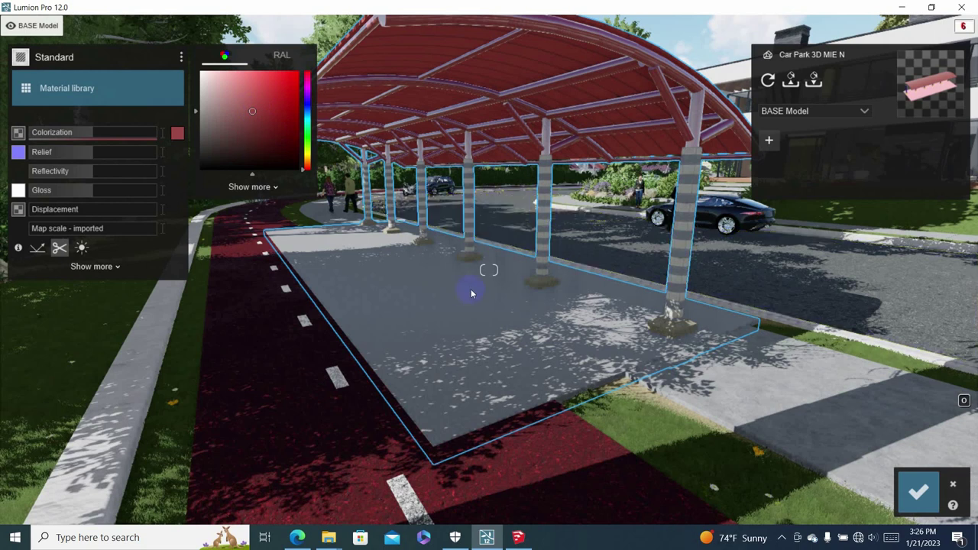
pyautogui.click(916, 495)
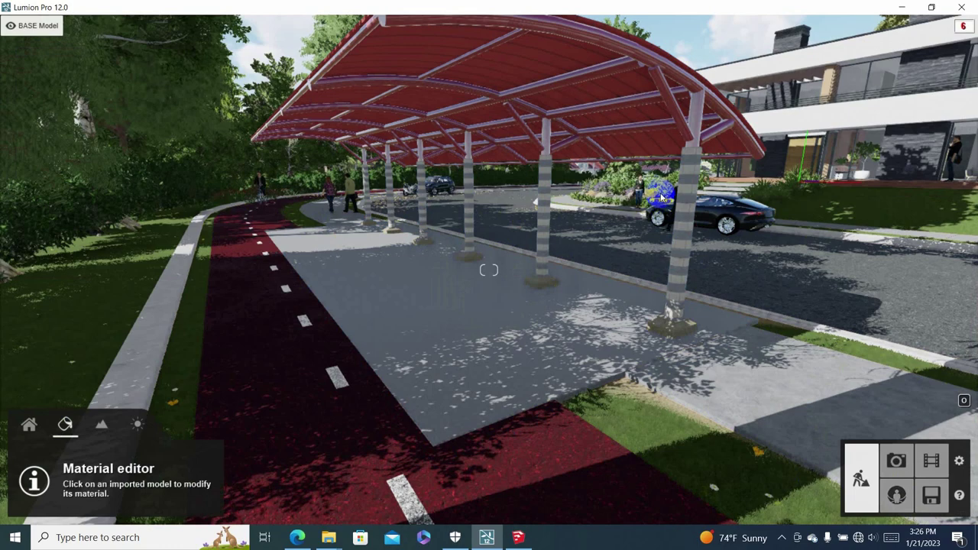
# Reselect the roof, set a plain Color material shifted from red to purple, and save.
pyautogui.moveTo(662, 197)
pyautogui.mouseDown(button='right')
pyautogui.moveTo(623, 206)
pyautogui.moveTo(544, 290)
pyautogui.mouseUp(button='right')
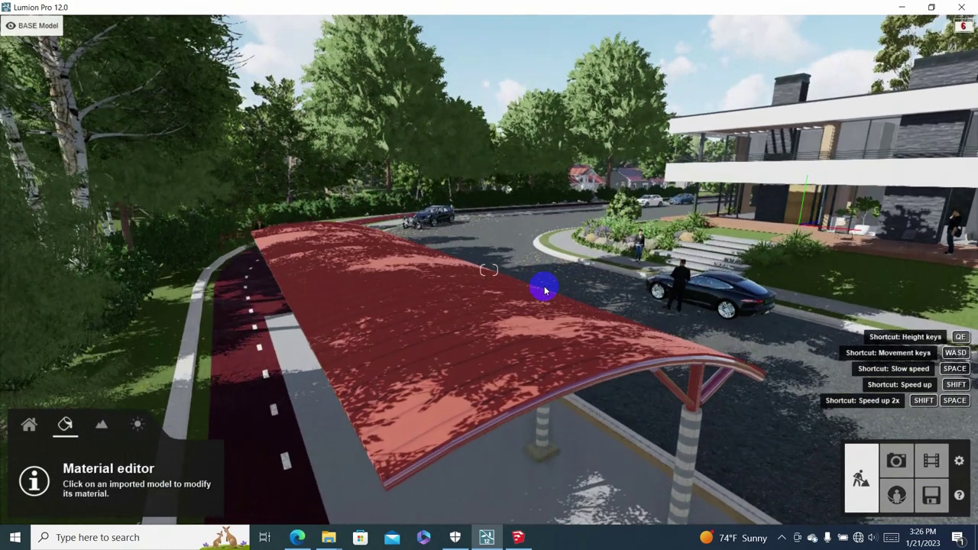
pyautogui.press('w')
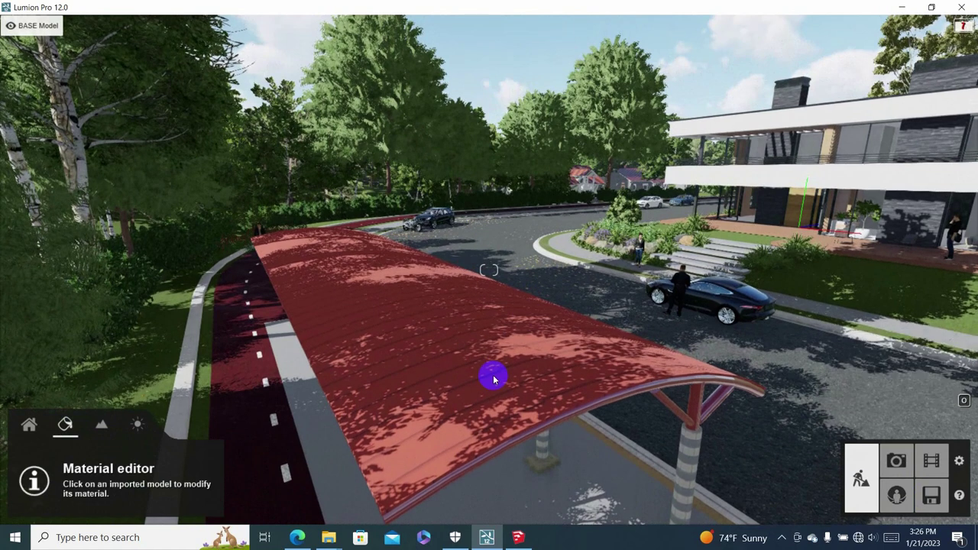
pyautogui.click(493, 374)
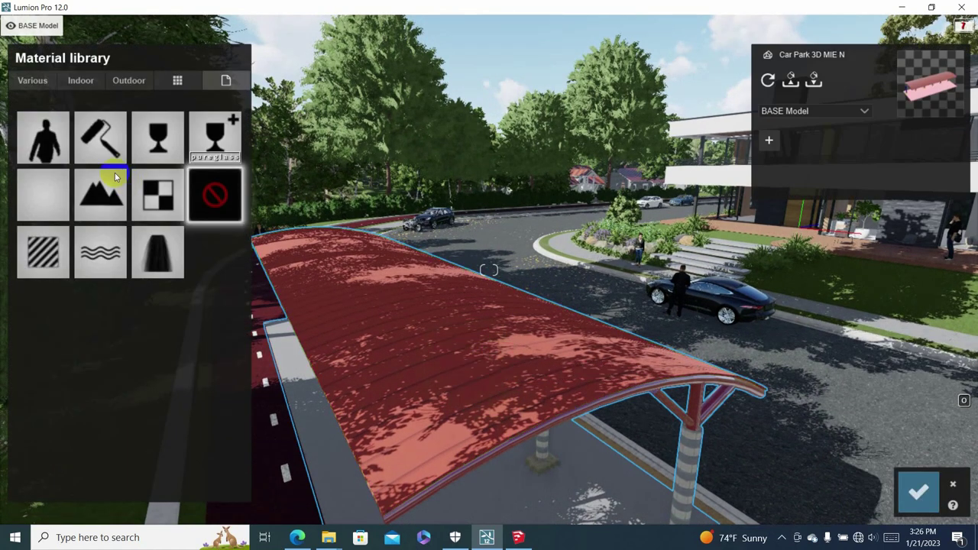
pyautogui.click(99, 145)
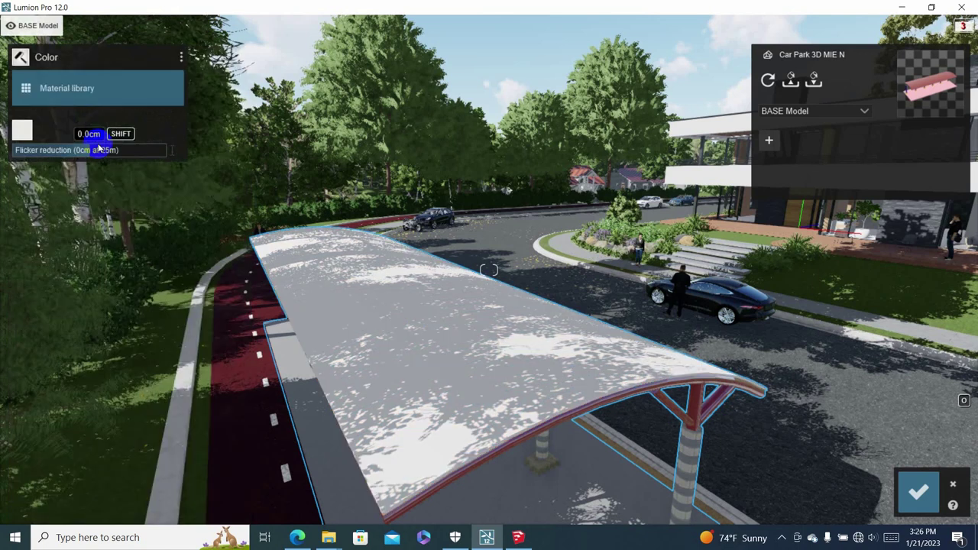
pyautogui.click(31, 132)
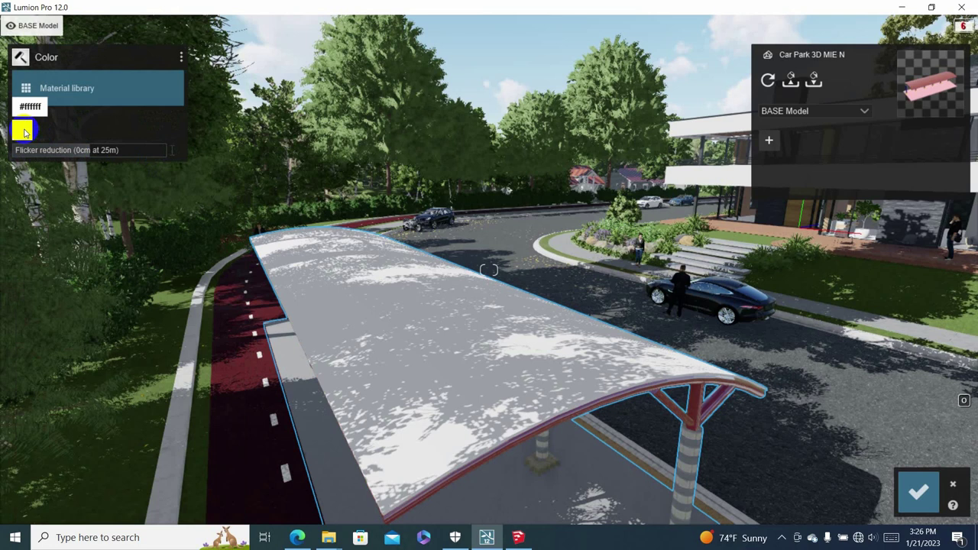
pyautogui.moveTo(220, 144); pyautogui.dragTo(259, 91)
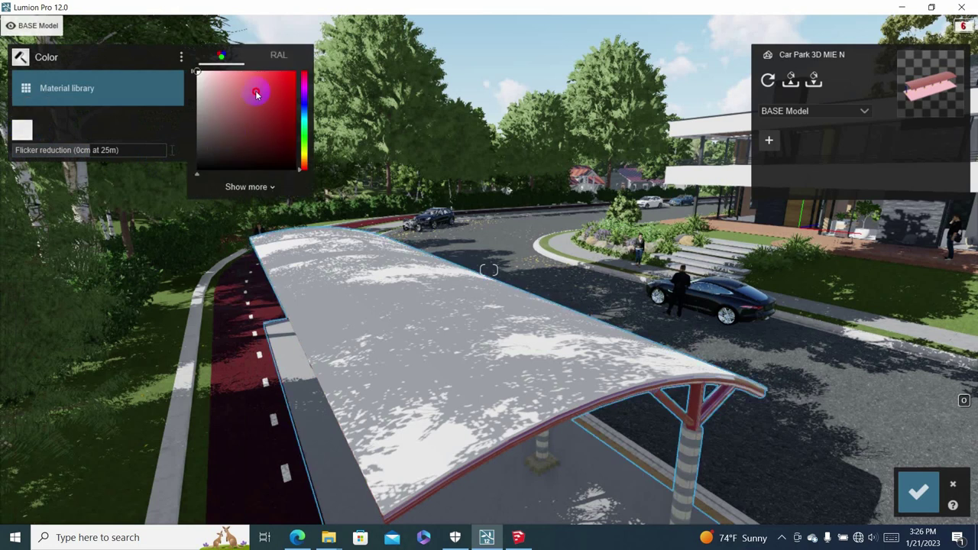
pyautogui.click(271, 107)
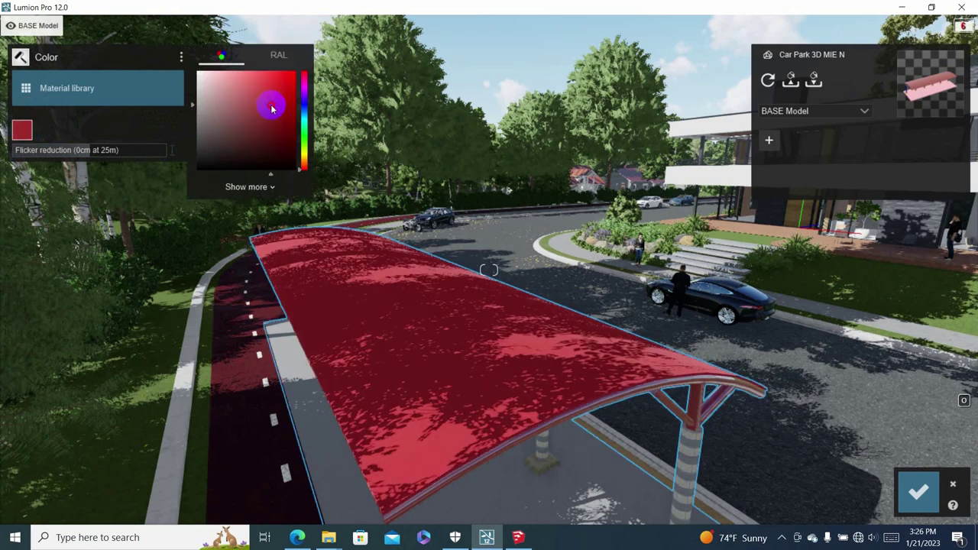
pyautogui.moveTo(281, 131); pyautogui.dragTo(281, 132)
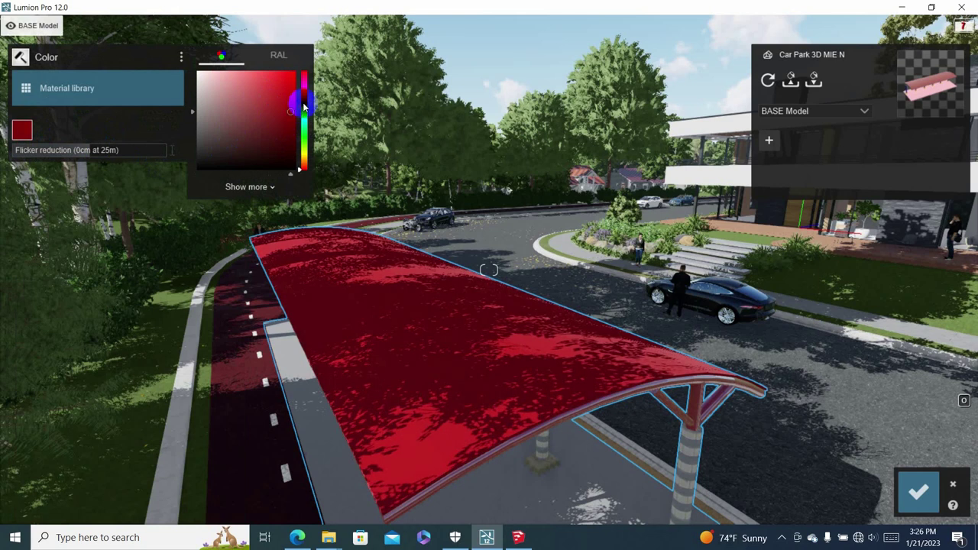
pyautogui.click(303, 102)
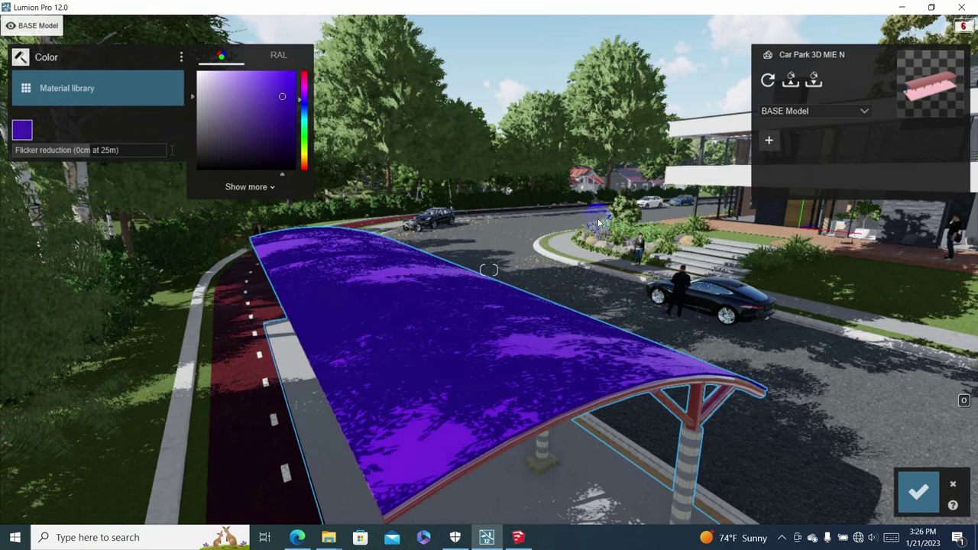
pyautogui.click(918, 491)
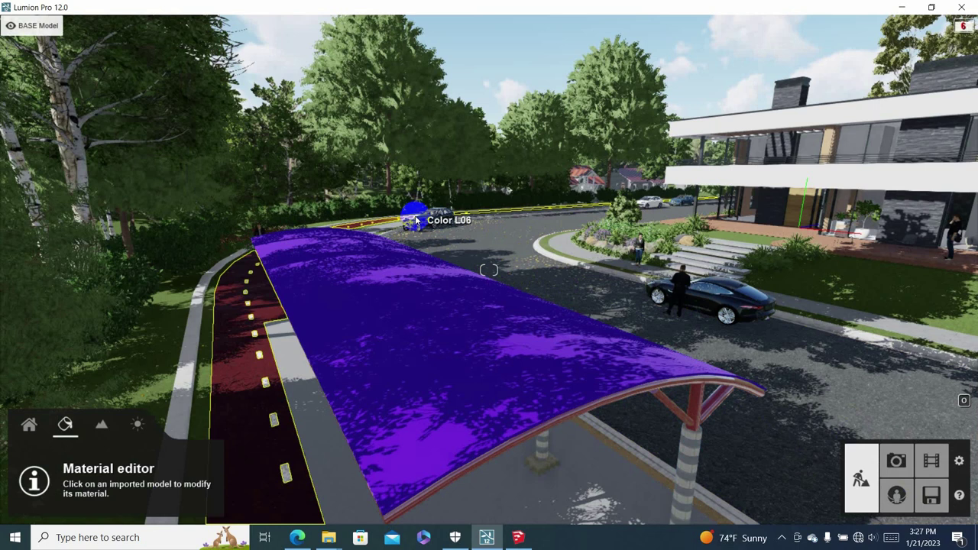
pyautogui.press('s')
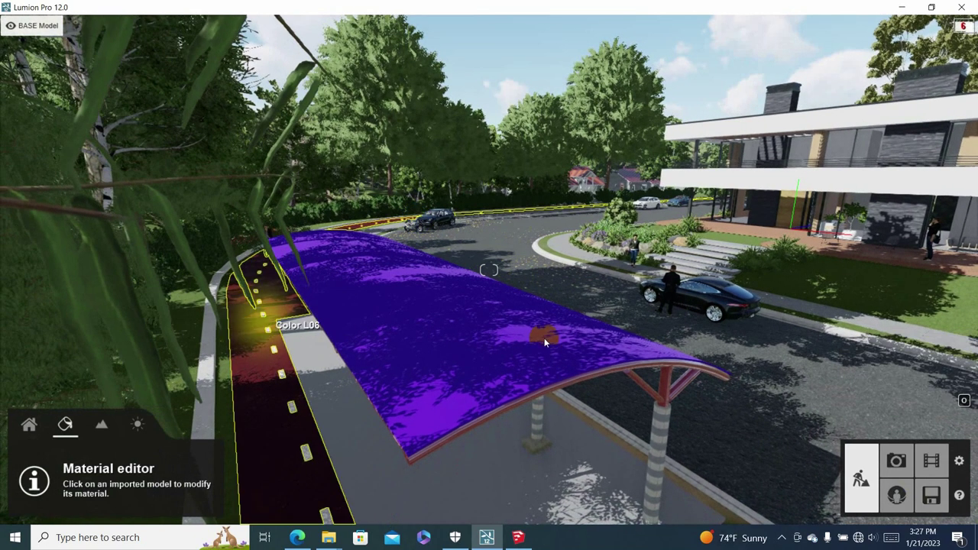
pyautogui.press('s')
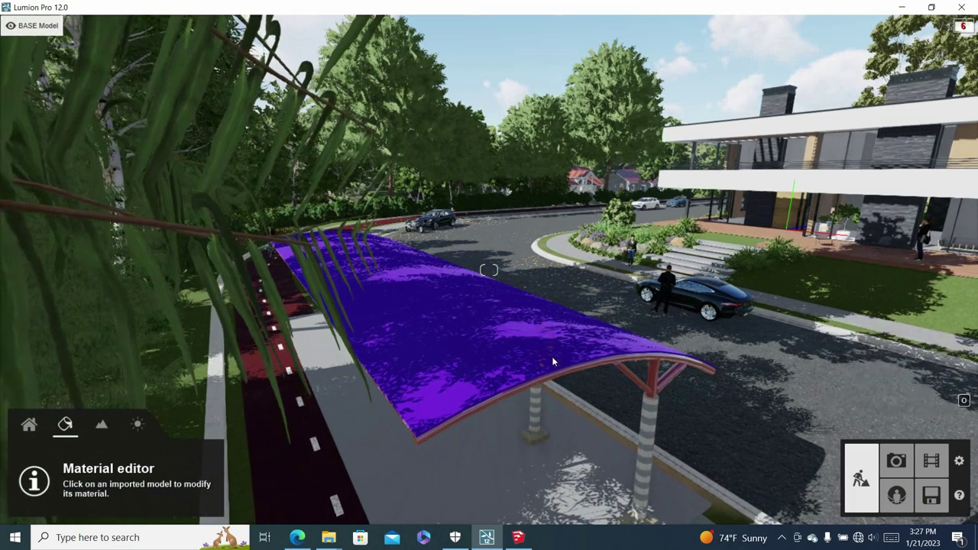
pyautogui.press('q')
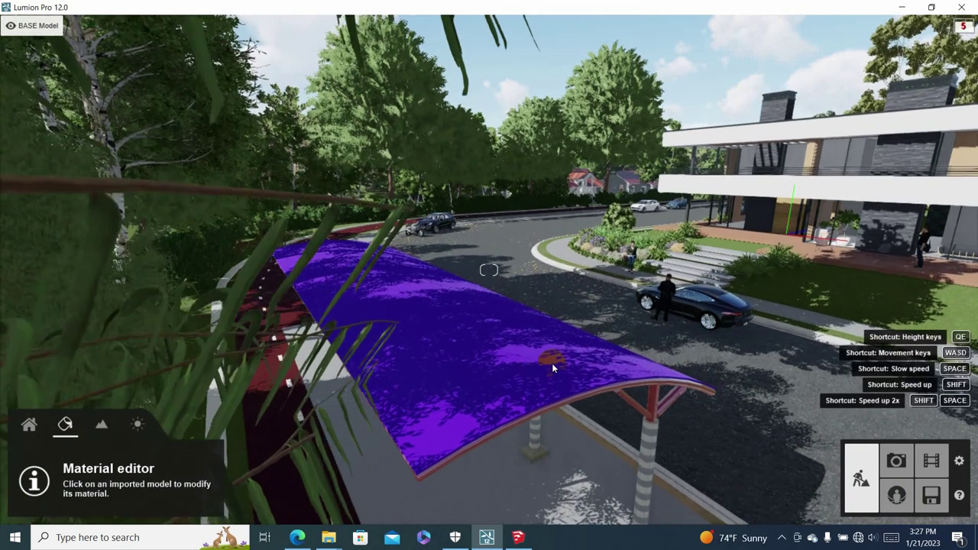
pyautogui.press('w')
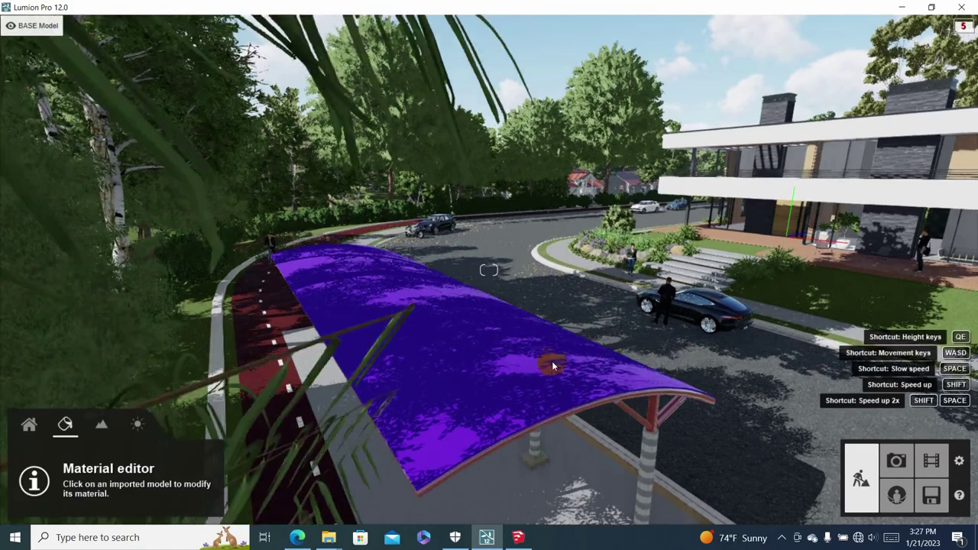
pyautogui.press('s')
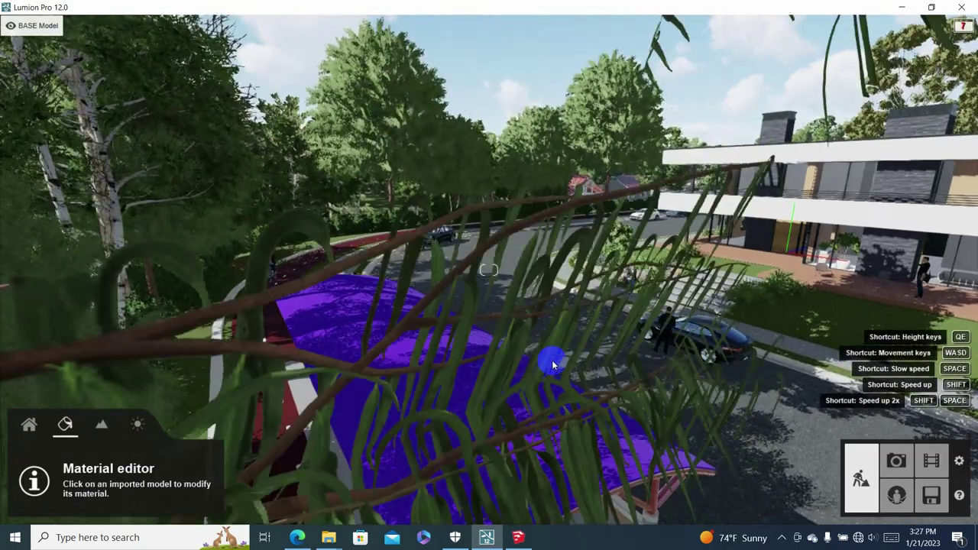
pyautogui.press('s')
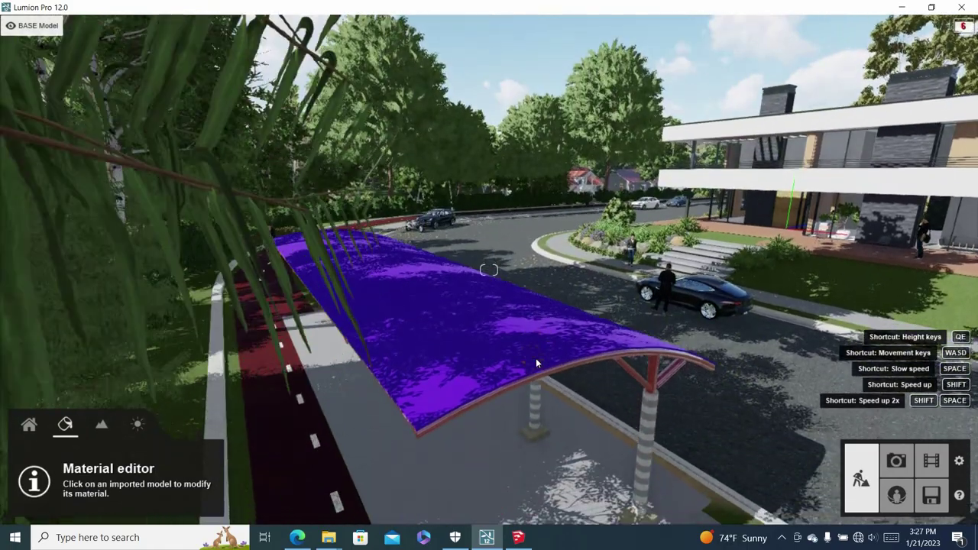
pyautogui.press('e')
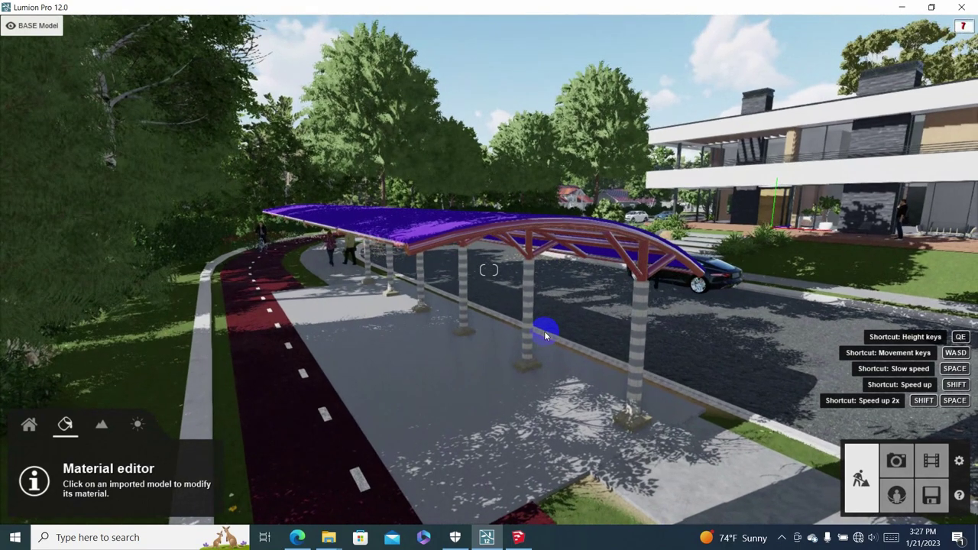
pyautogui.press('a')
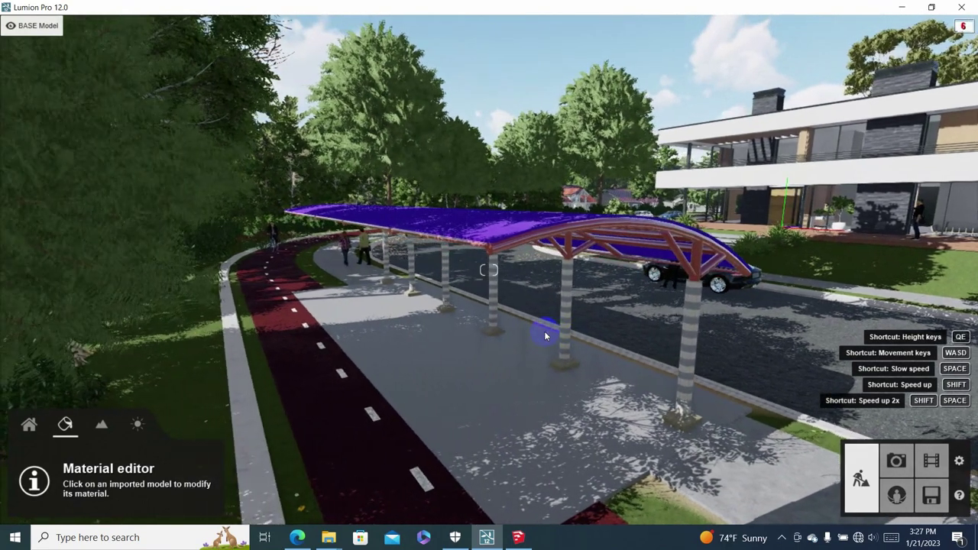
pyautogui.press('d')
pyautogui.press('d')
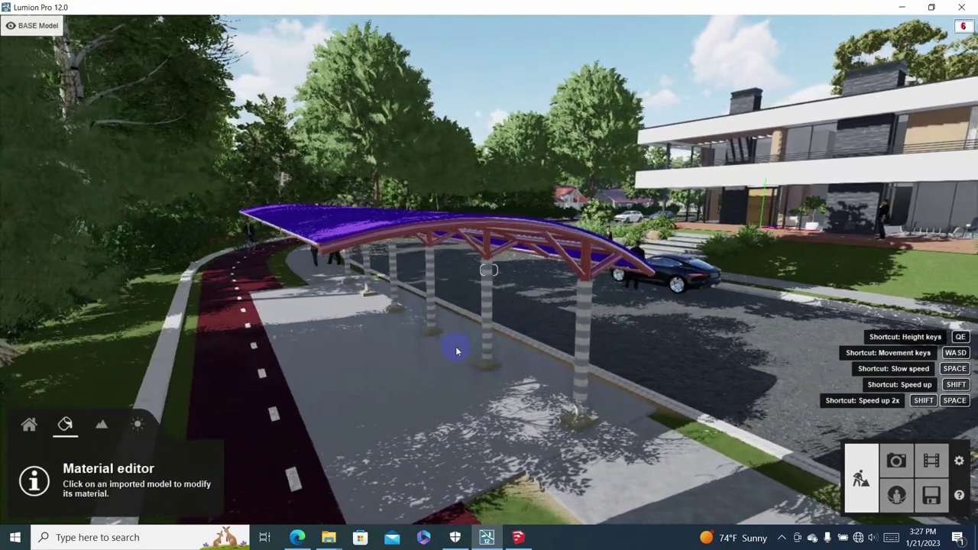
pyautogui.press('q')
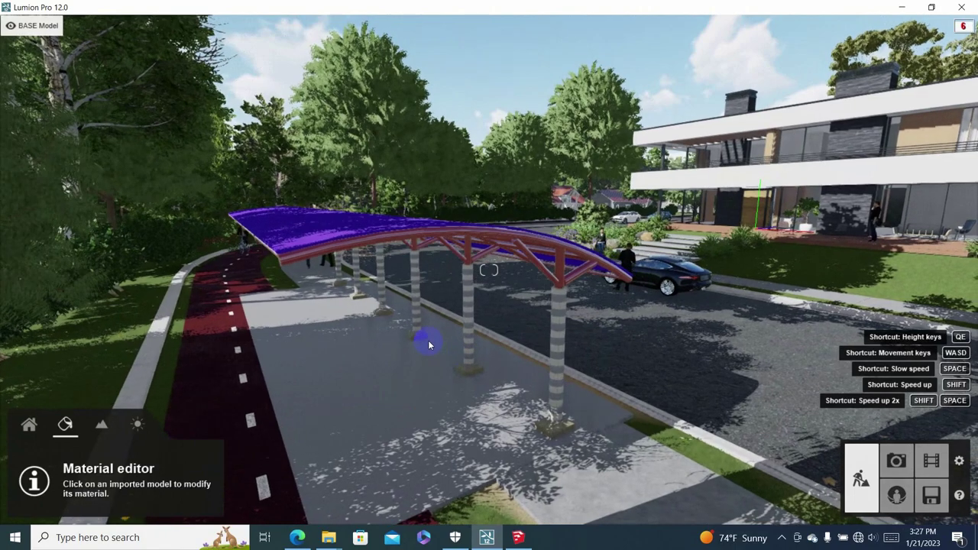
pyautogui.press('q')
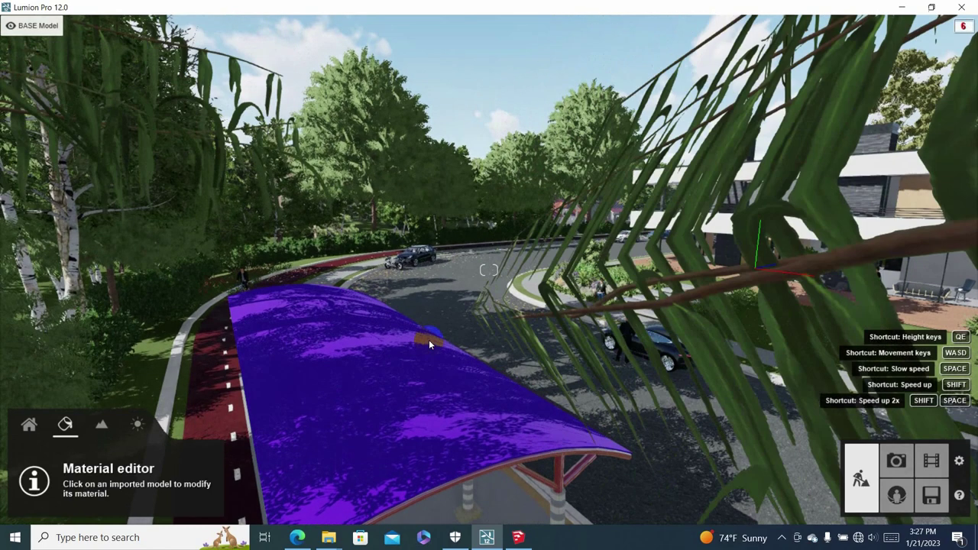
pyautogui.press('e')
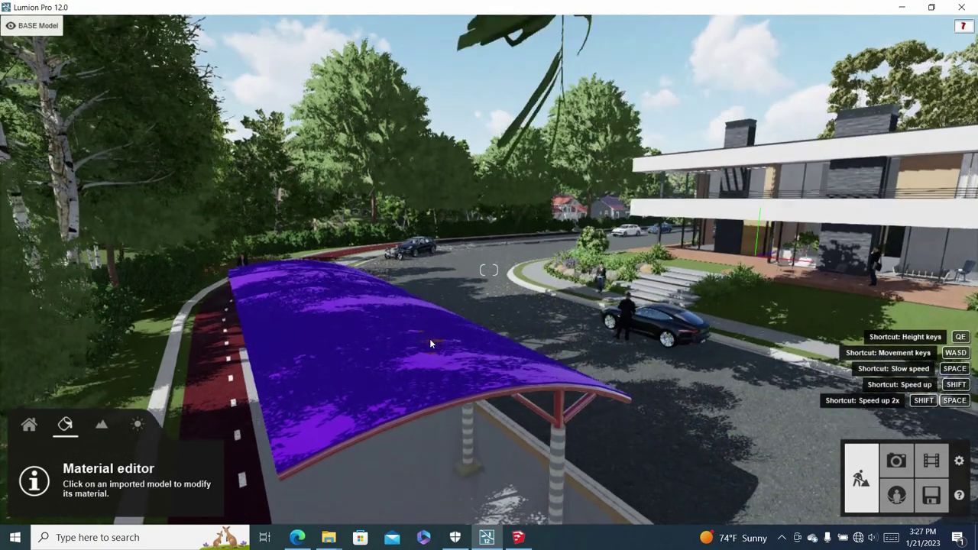
pyautogui.press('e')
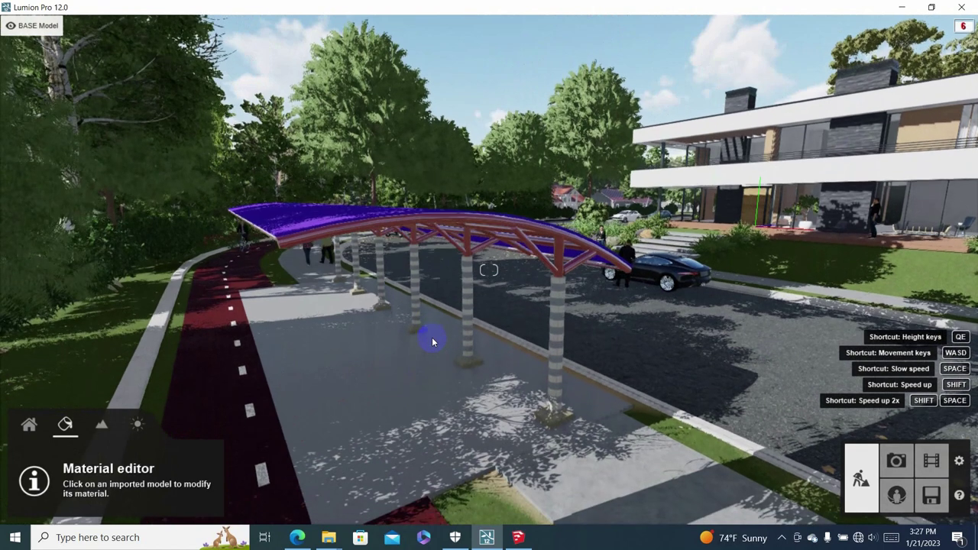
pyautogui.press('e')
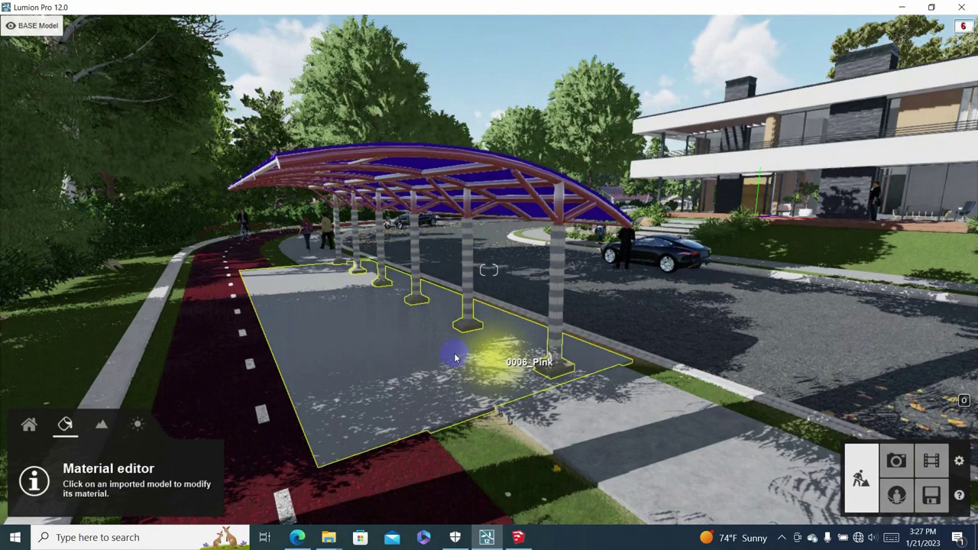
pyautogui.moveTo(495, 362)
pyautogui.mouseDown(button='right')
pyautogui.moveTo(454, 353)
pyautogui.moveTo(313, 363)
pyautogui.mouseUp(button='right')
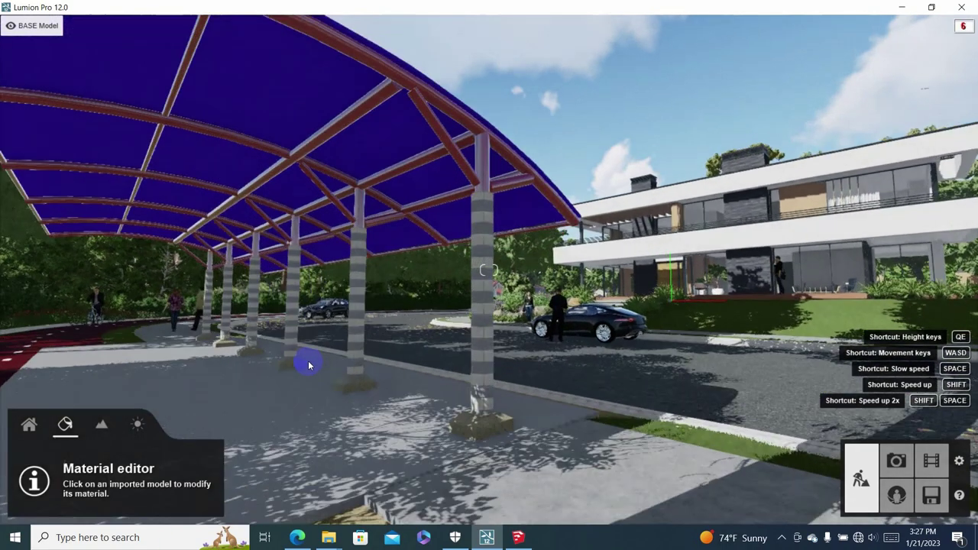
pyautogui.moveTo(313, 364); pyautogui.dragTo(322, 359, button='right')
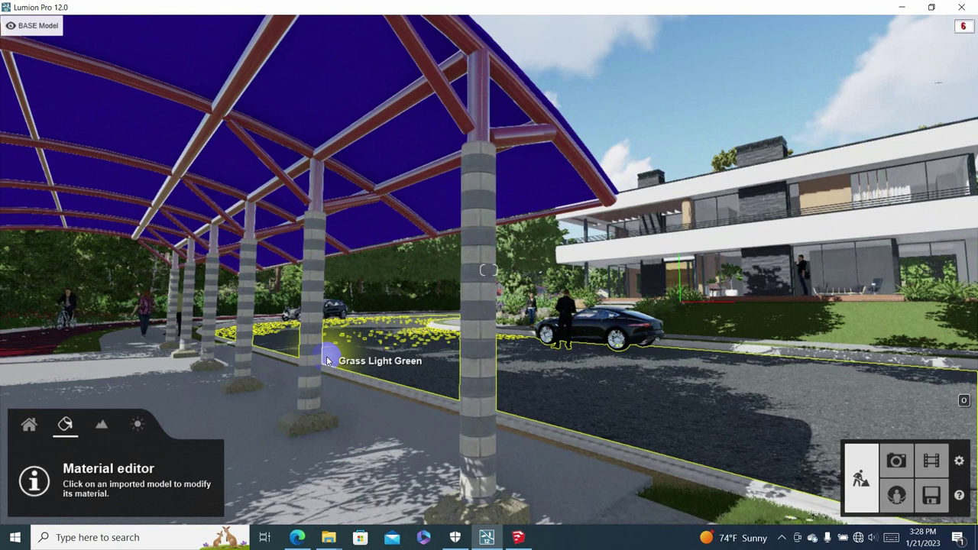
pyautogui.moveTo(326, 356); pyautogui.dragTo(326, 356, button='right')
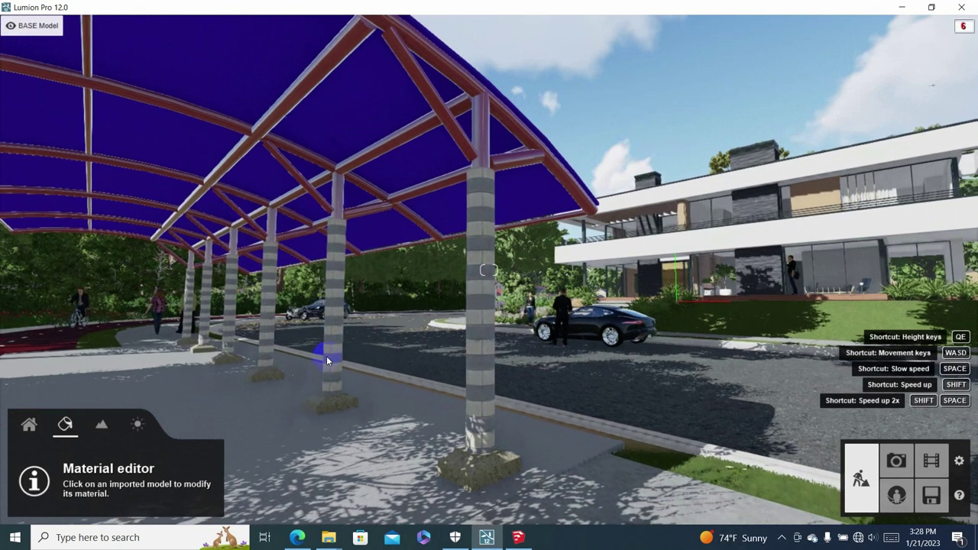
pyautogui.press('s')
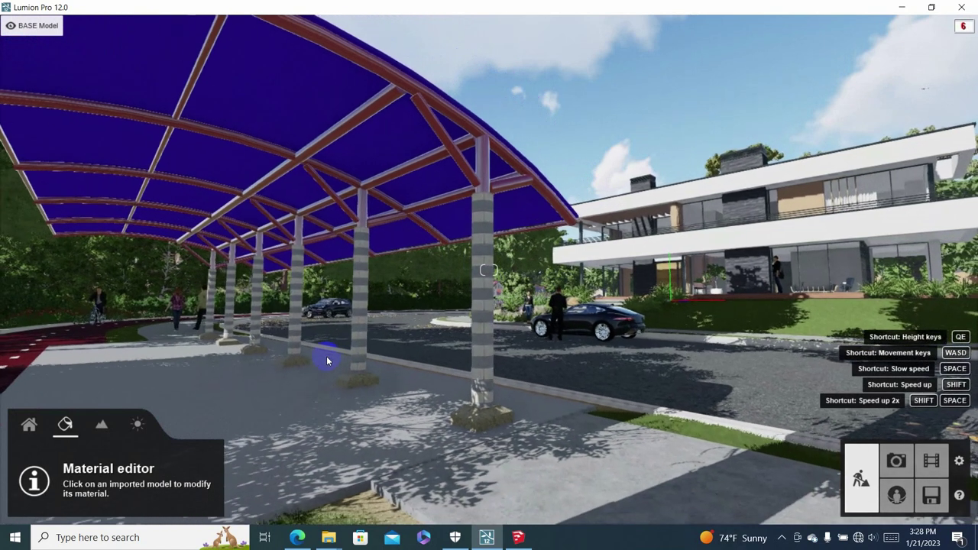
pyautogui.press('s')
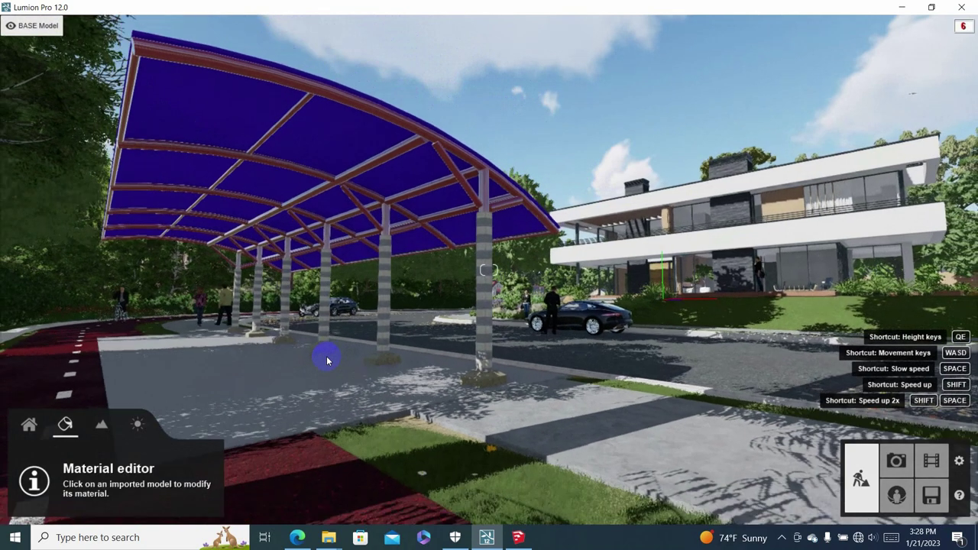
pyautogui.press('s')
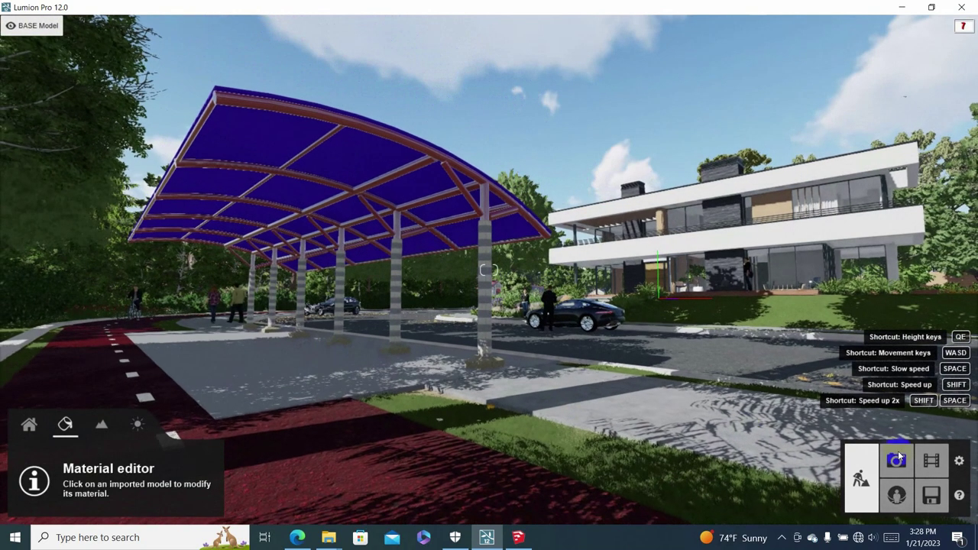
pyautogui.click(899, 456)
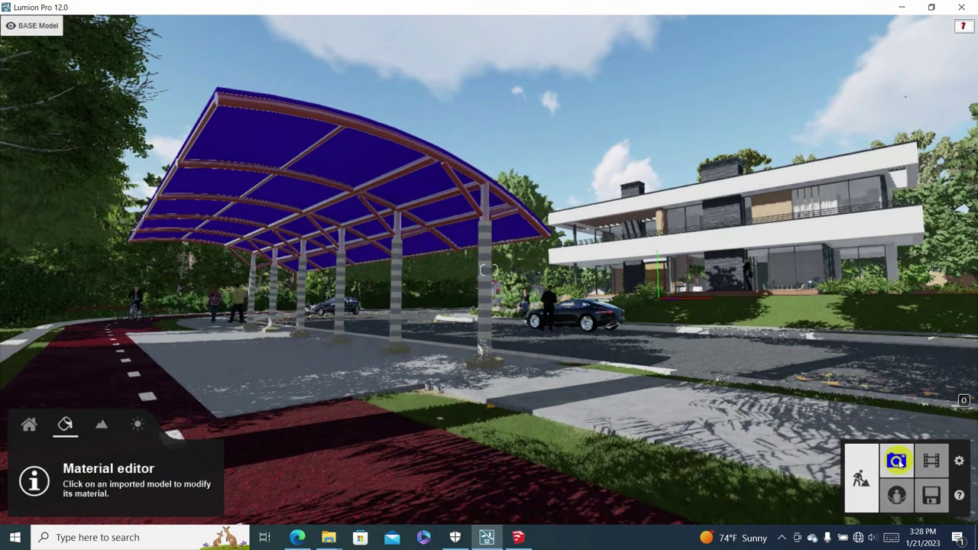
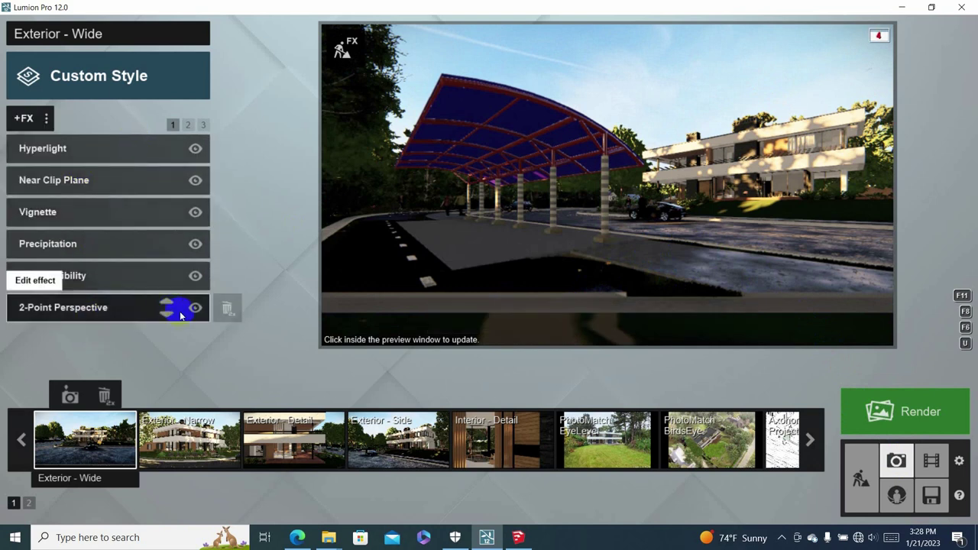
# Preview the Exterior - Narrow, Interior - Detail and PhotoMatch - EyeLevel saved views, ending on page 2's empty slot 11.
pyautogui.click(178, 434)
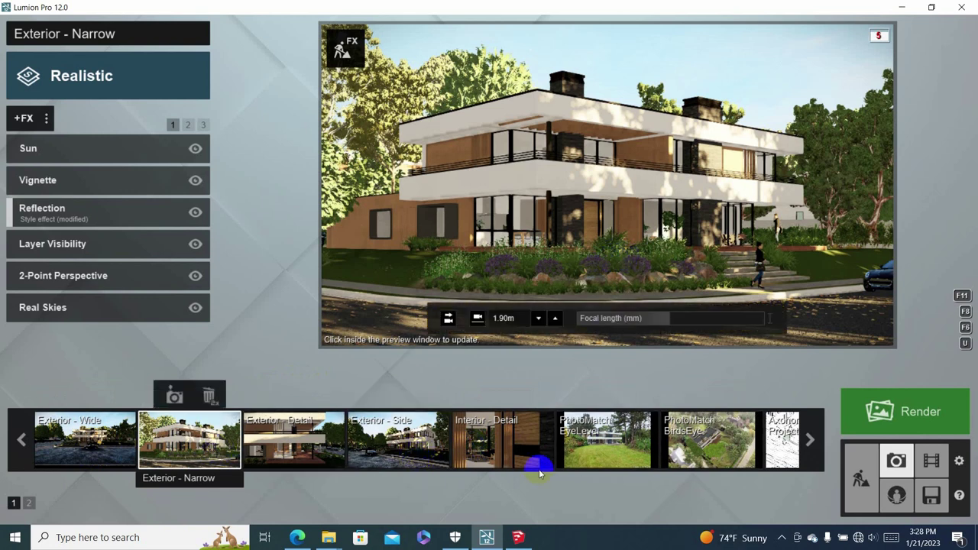
pyautogui.moveTo(502, 443)
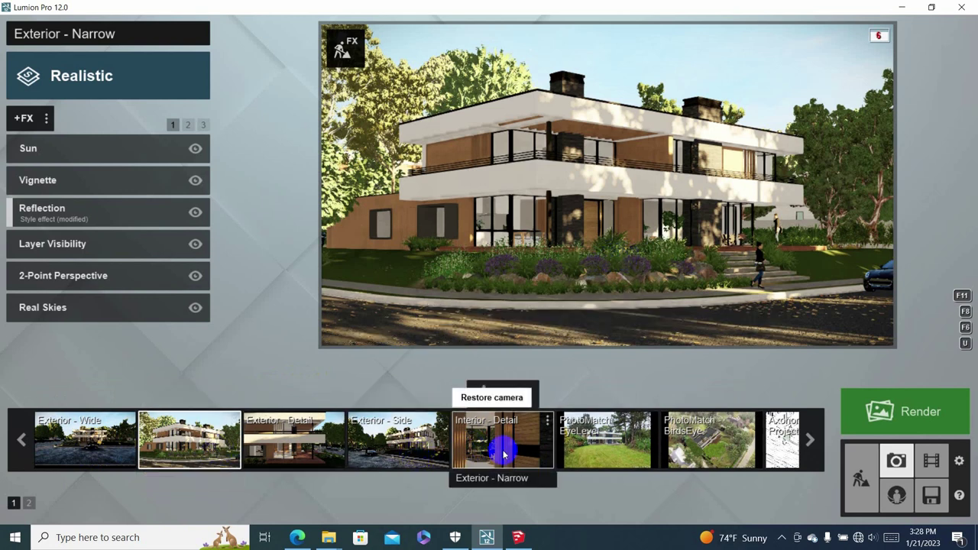
pyautogui.click(503, 453)
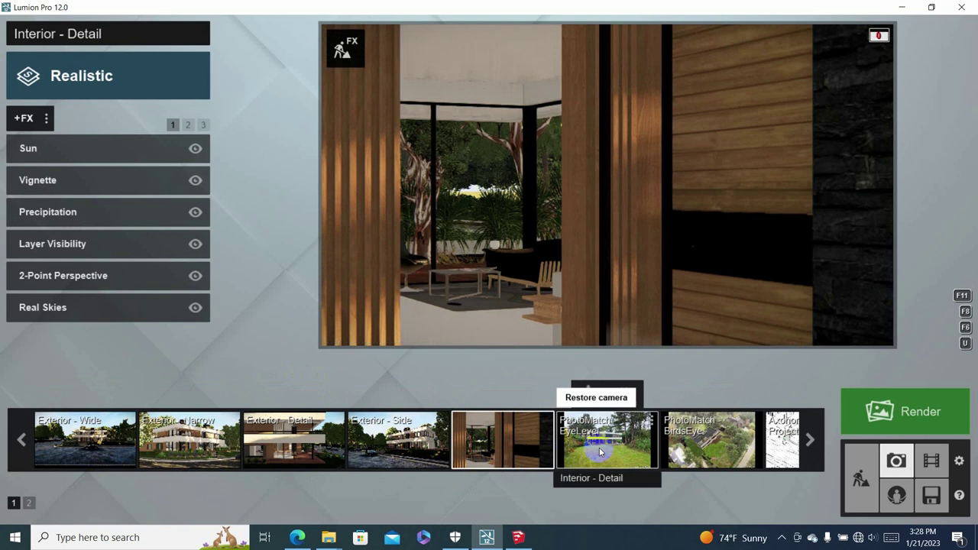
pyautogui.click(808, 440)
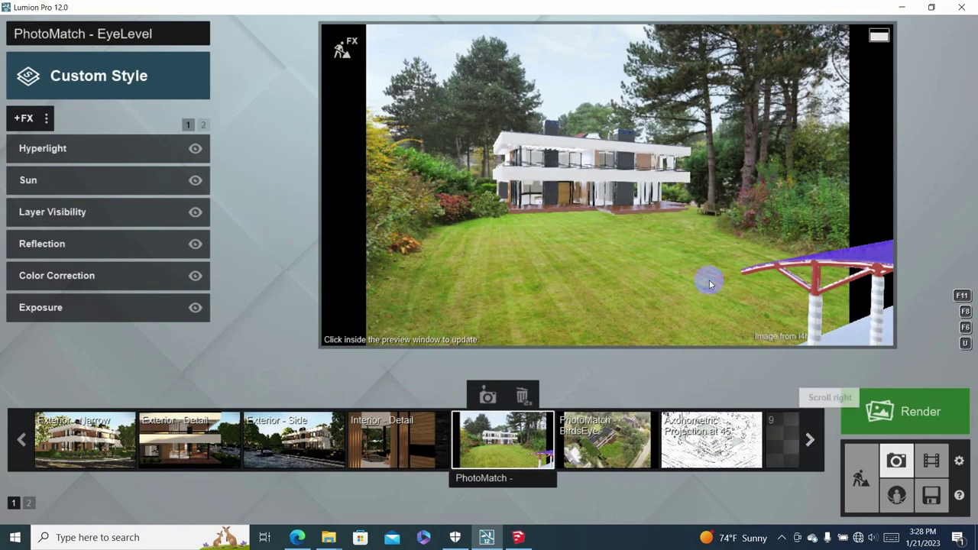
pyautogui.click(808, 440)
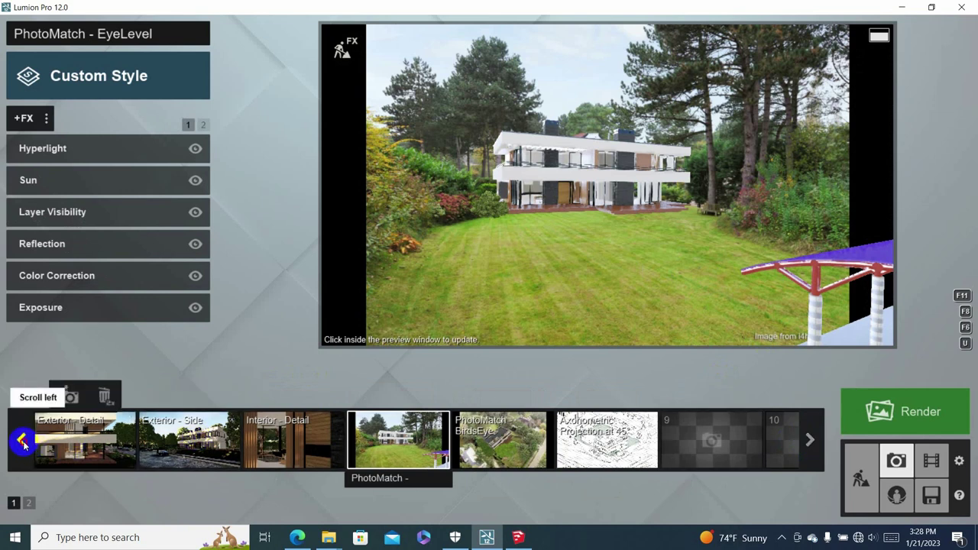
pyautogui.click(22, 441)
pyautogui.click(21, 440)
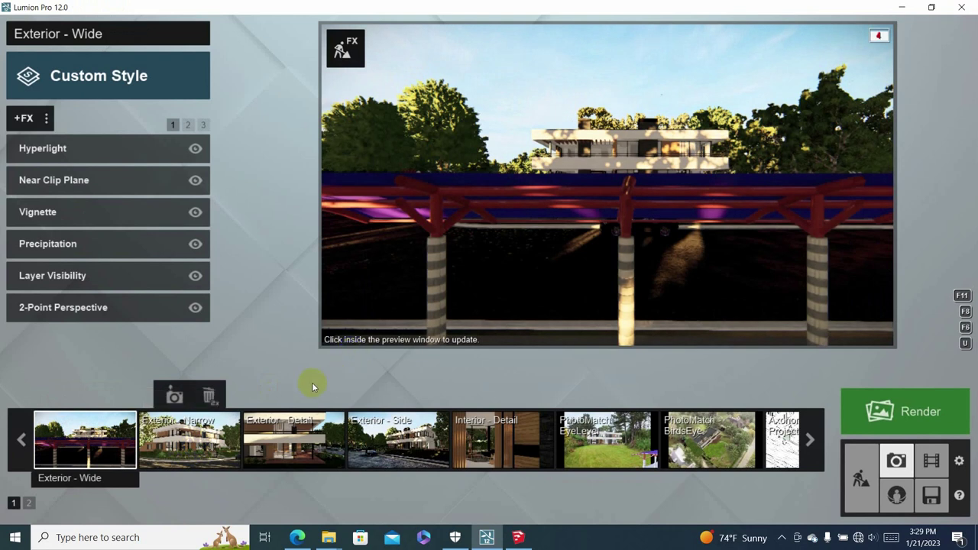
pyautogui.click(192, 457)
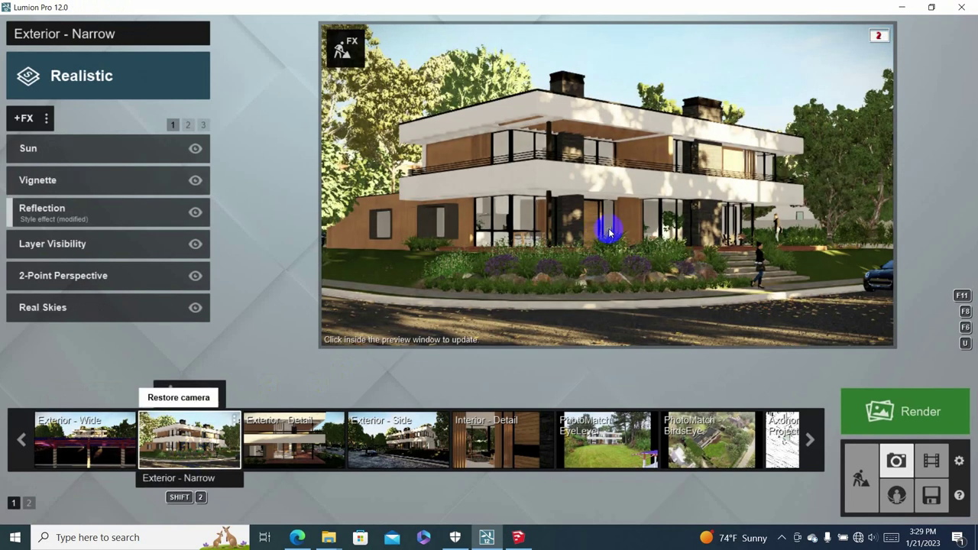
pyautogui.click(611, 447)
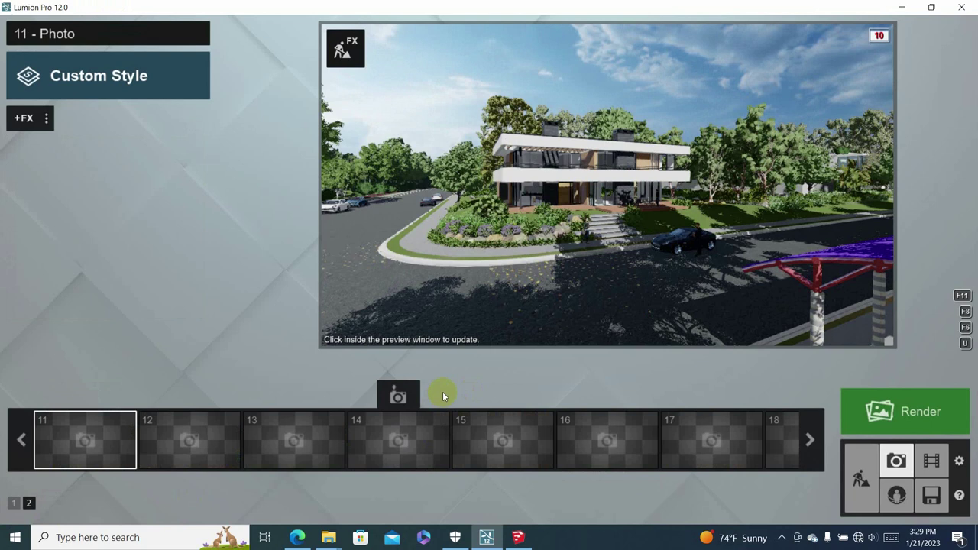
# Select empty slot 11 and move the camera right toward the canopy and bike lane.
pyautogui.click(80, 420)
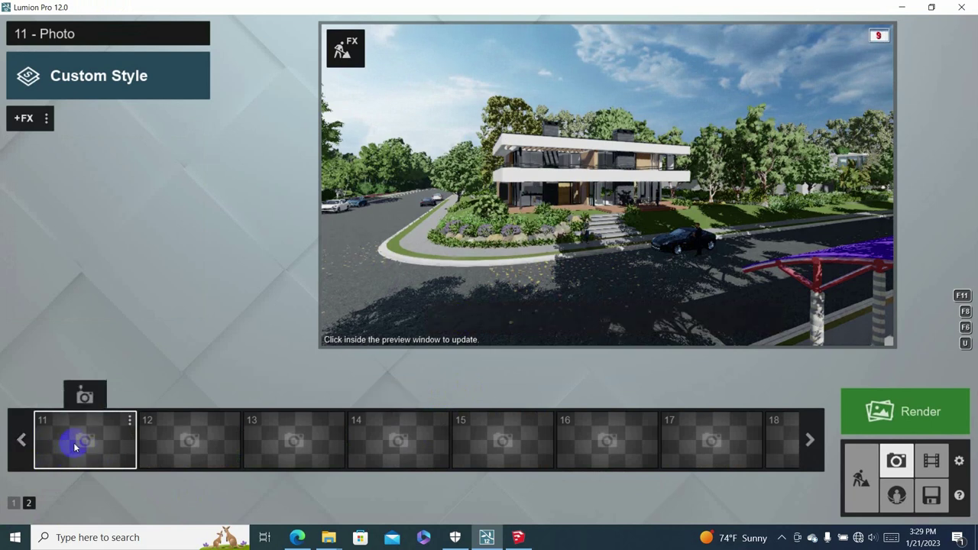
pyautogui.click(588, 244)
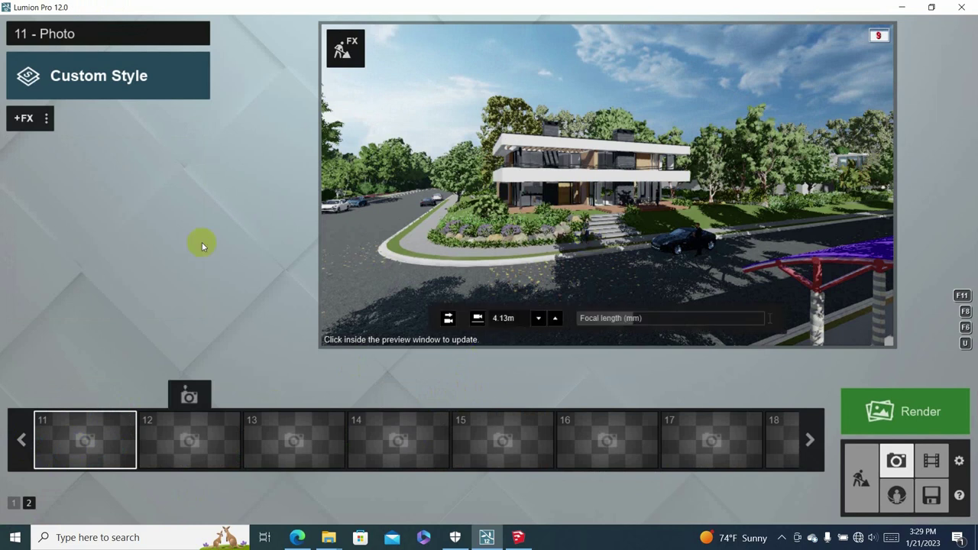
pyautogui.moveTo(654, 224); pyautogui.dragTo(760, 248)
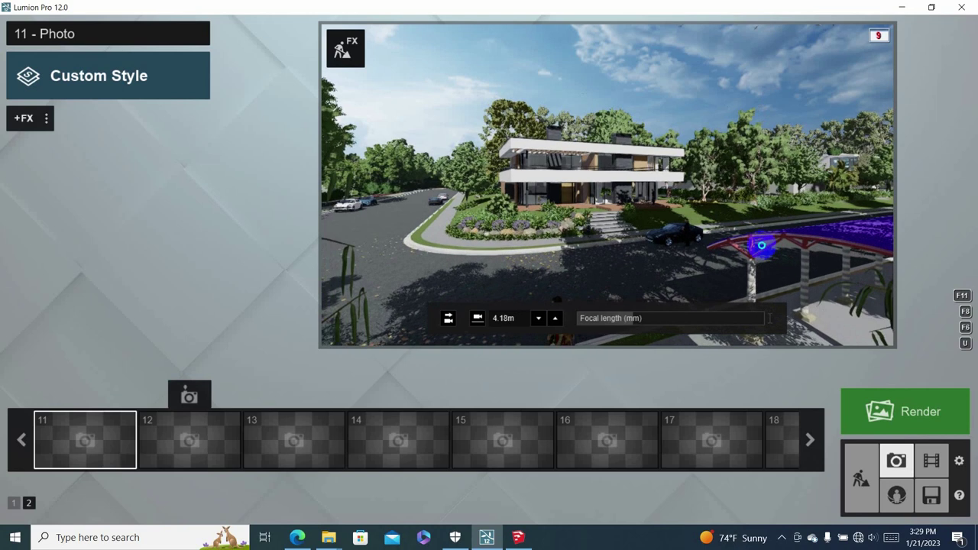
pyautogui.press('d')
pyautogui.press('d')
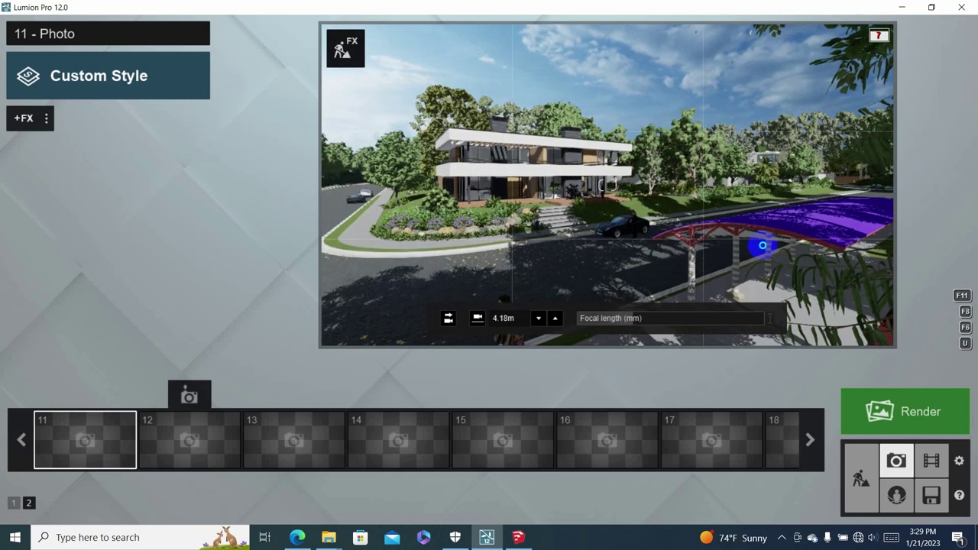
pyautogui.press('d')
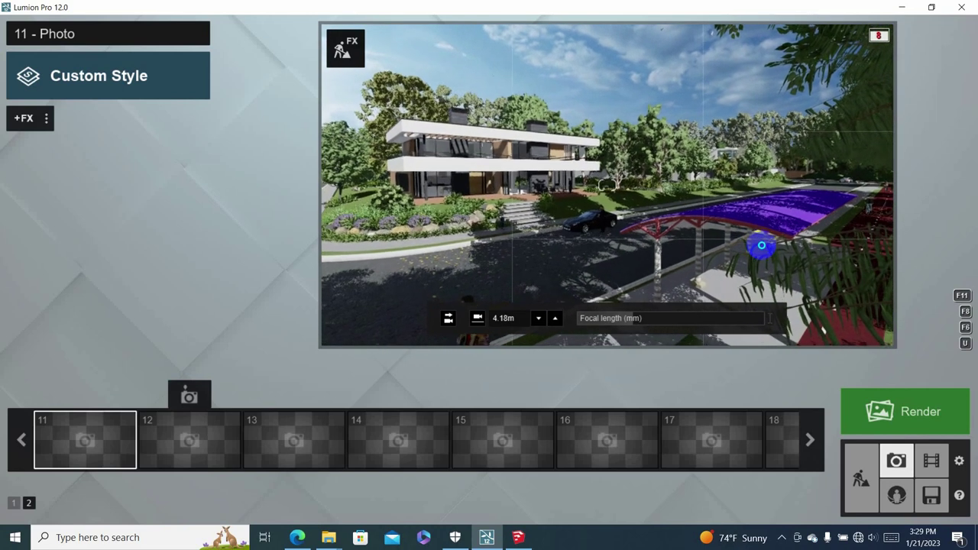
pyautogui.press('q')
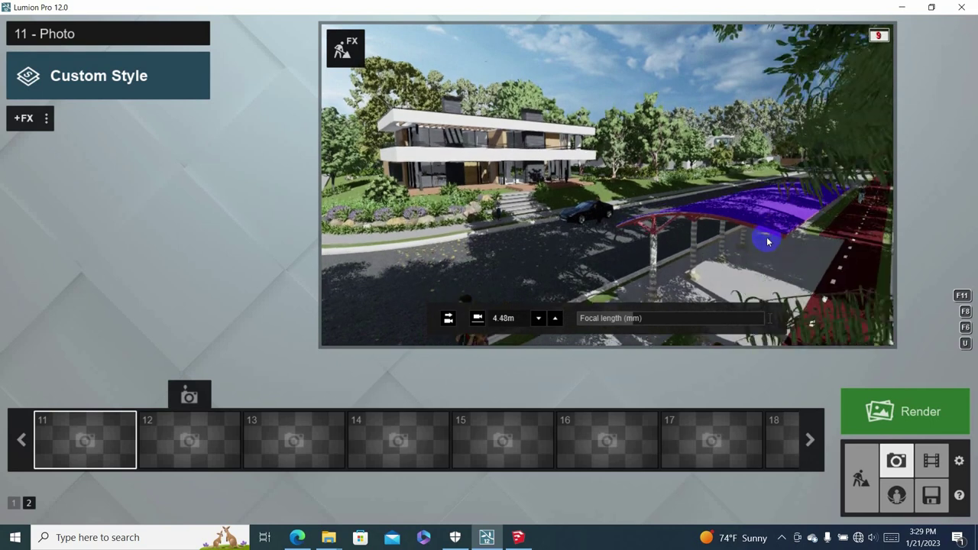
pyautogui.press('e')
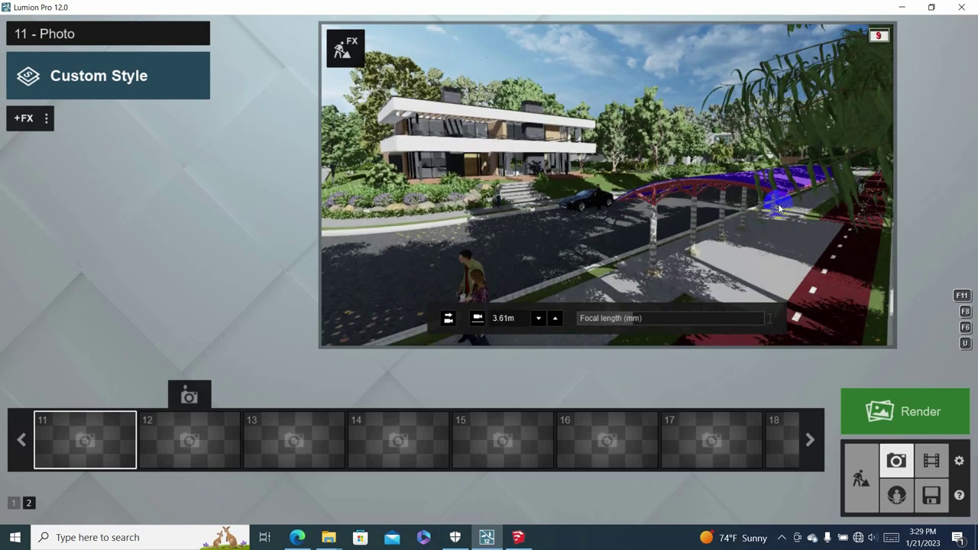
pyautogui.press('w')
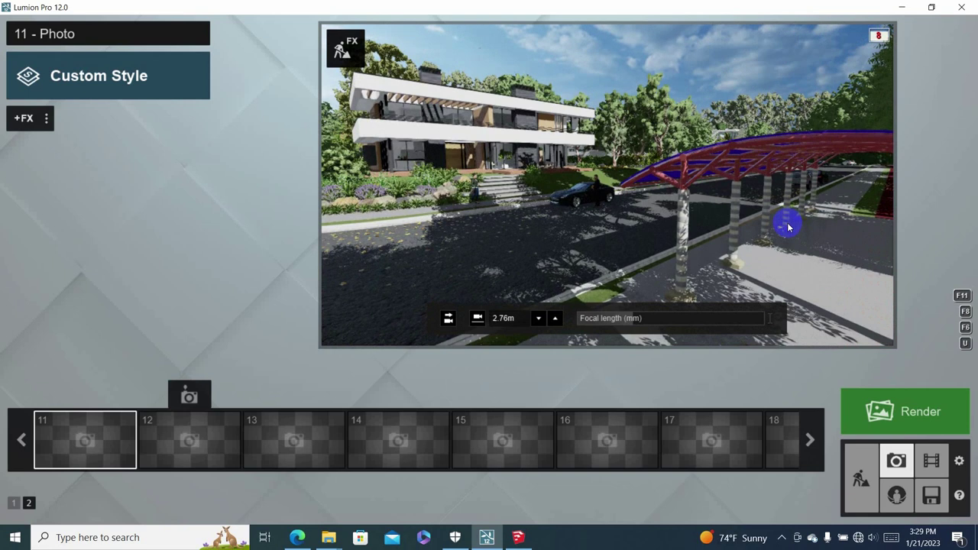
pyautogui.press('a')
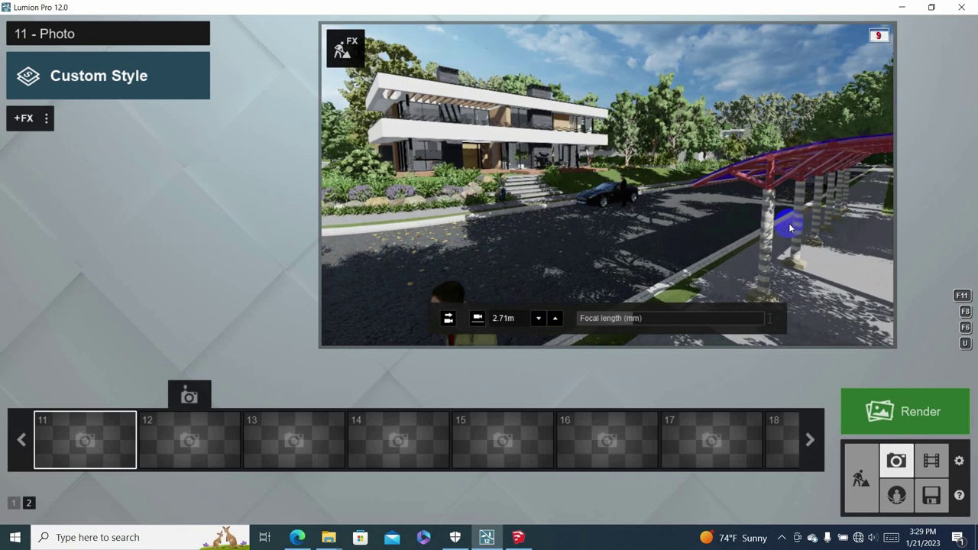
pyautogui.press('d')
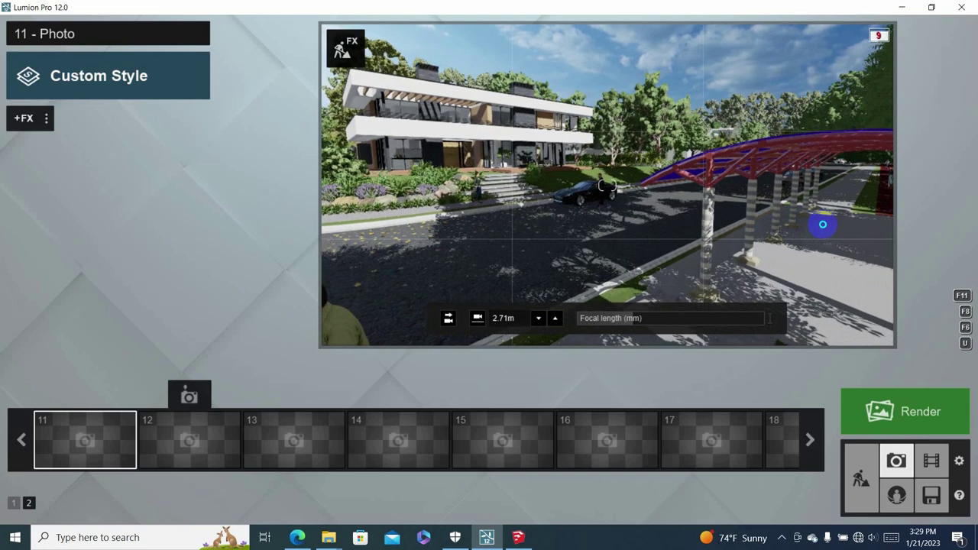
pyautogui.press('d')
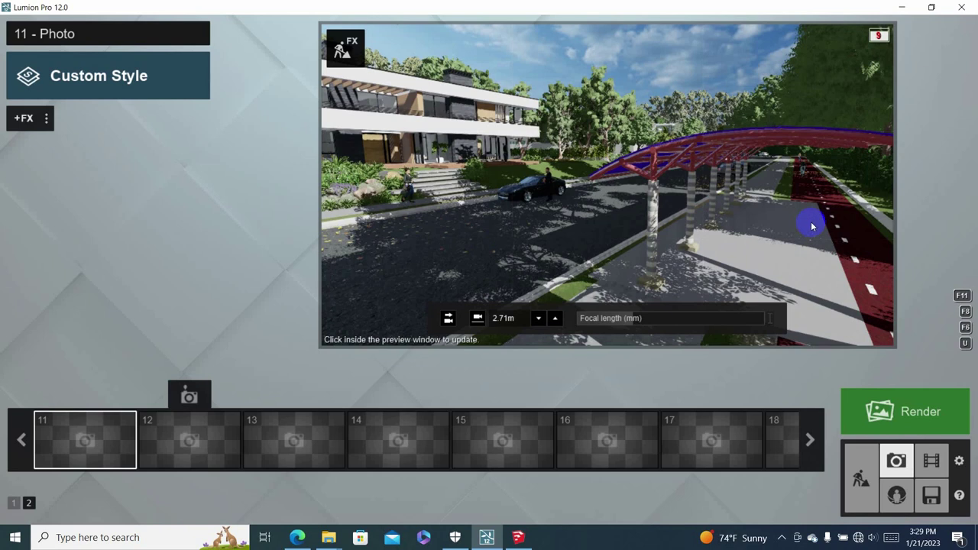
pyautogui.press('d')
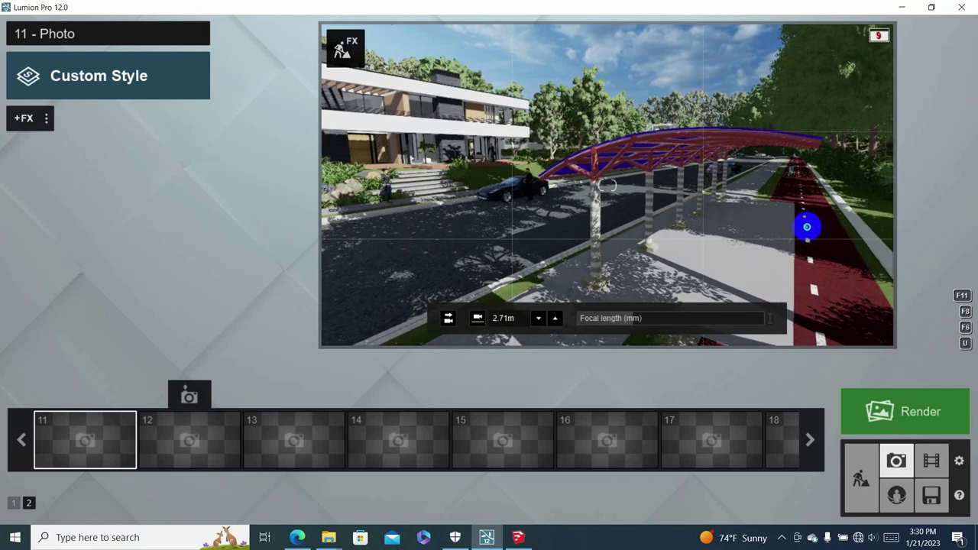
# Lower the camera to about 1.2 m and center the blue canopy in the frame.
pyautogui.moveTo(807, 226); pyautogui.dragTo(807, 231, button='right')
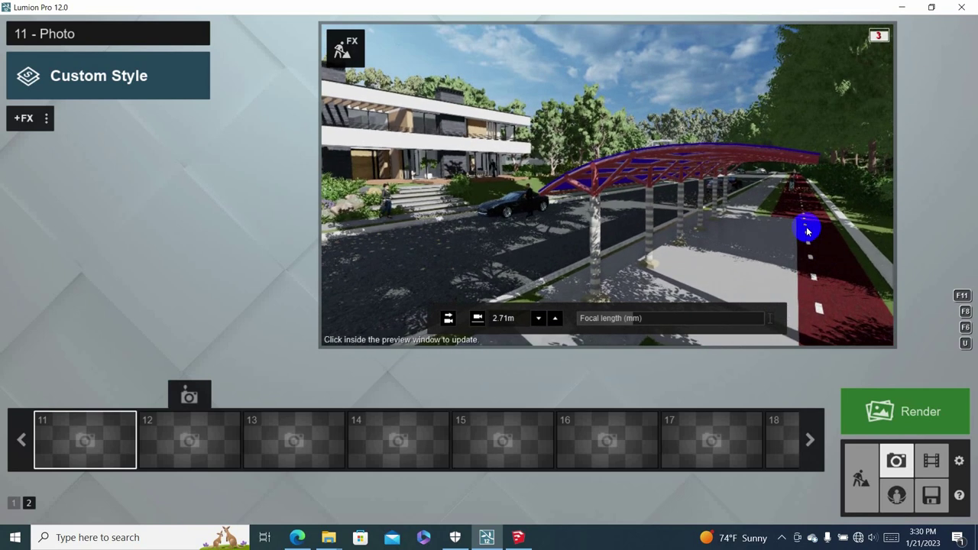
pyautogui.press('e')
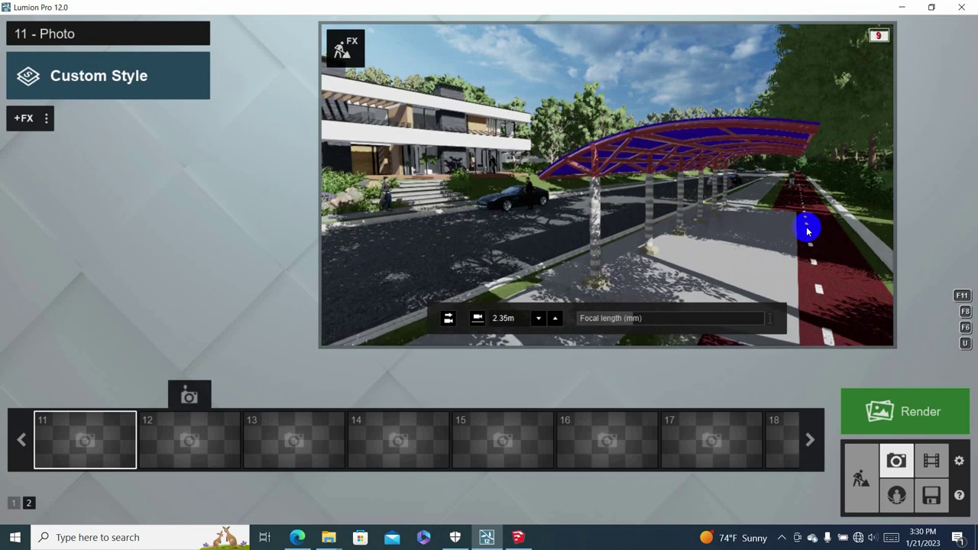
pyautogui.press('d')
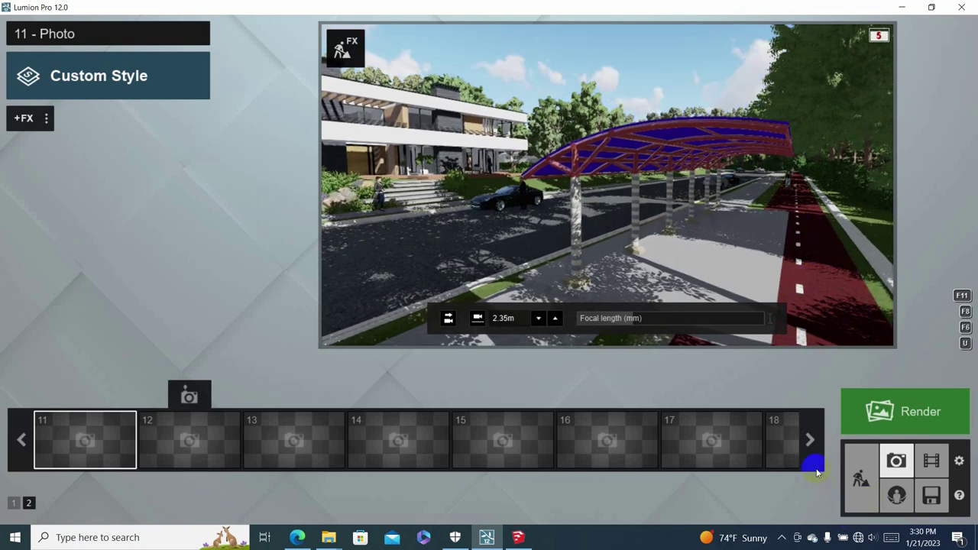
pyautogui.press('d')
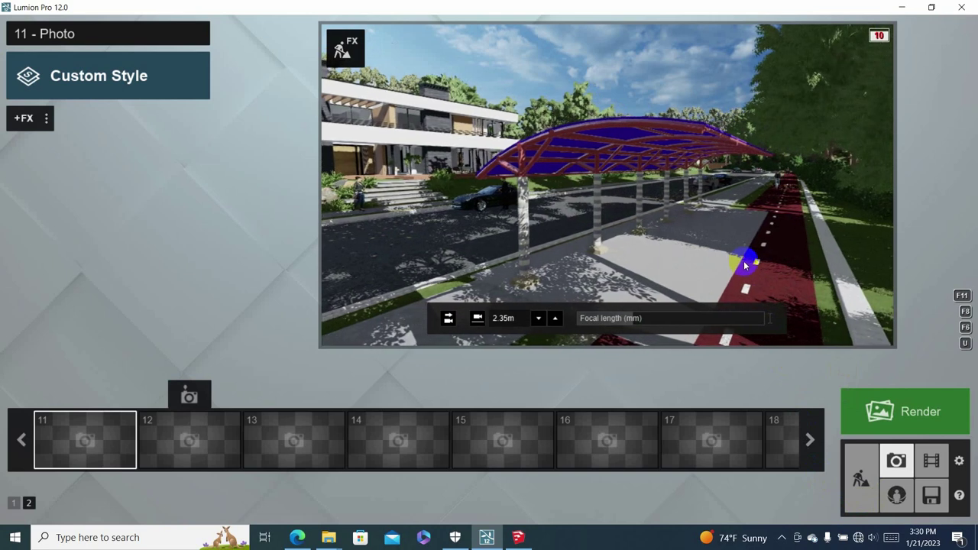
pyautogui.moveTo(731, 265); pyautogui.dragTo(732, 261, button='right')
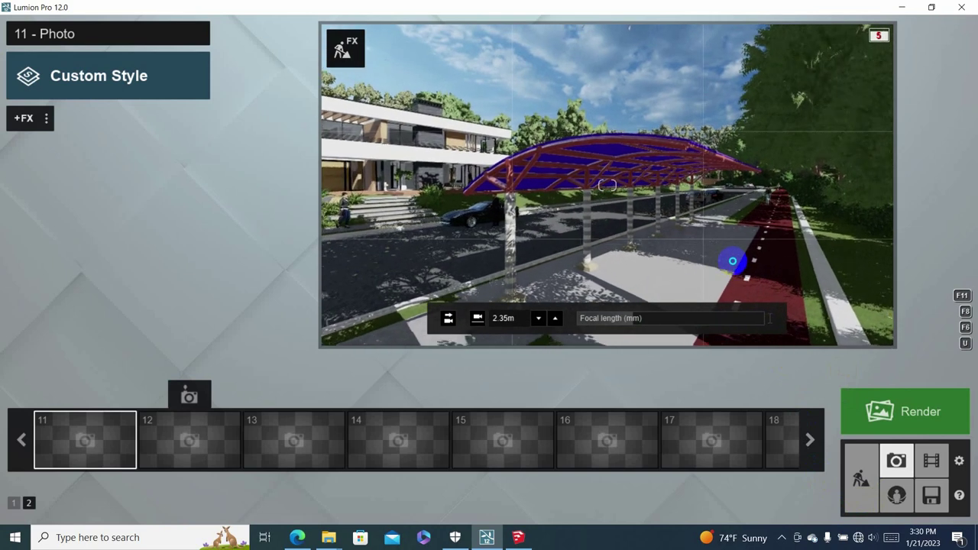
pyautogui.press('q')
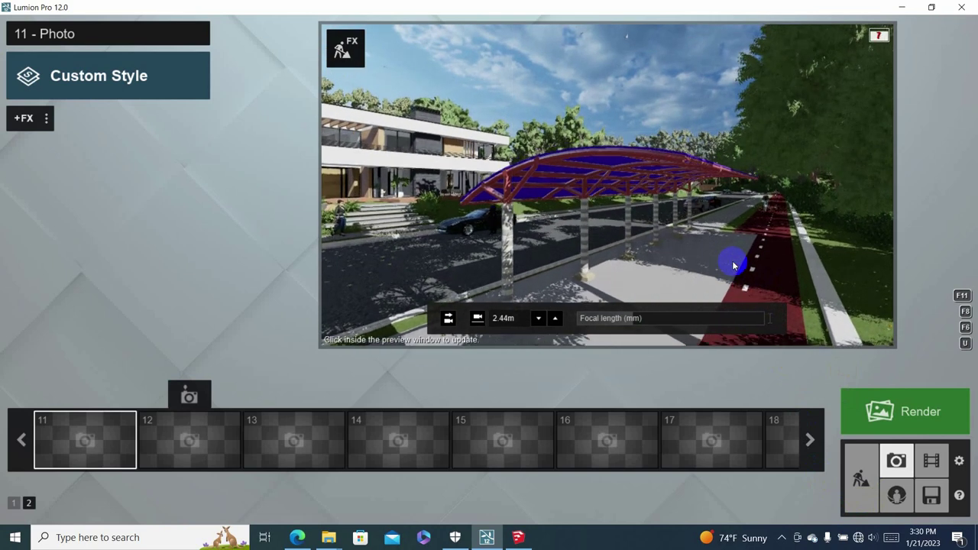
pyautogui.press('q')
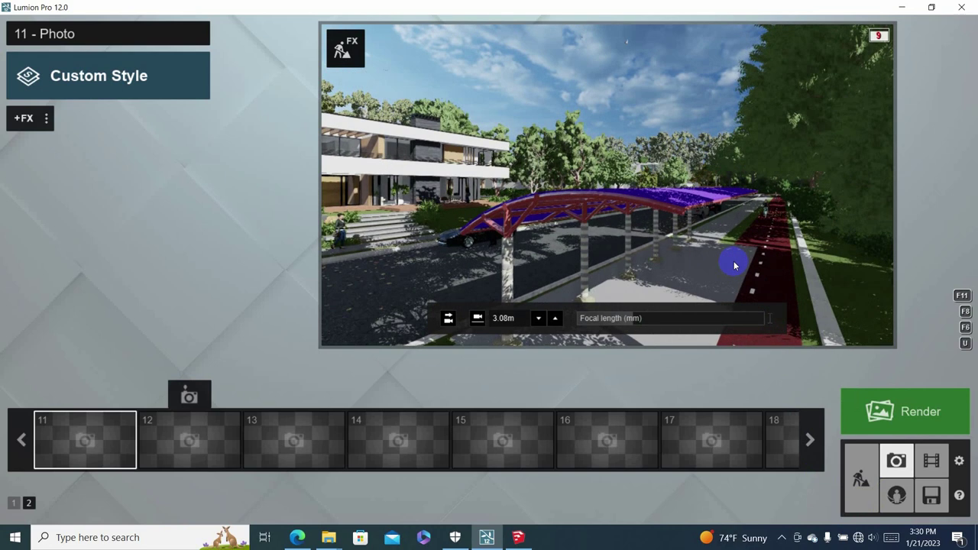
pyautogui.press('e')
pyautogui.press('w')
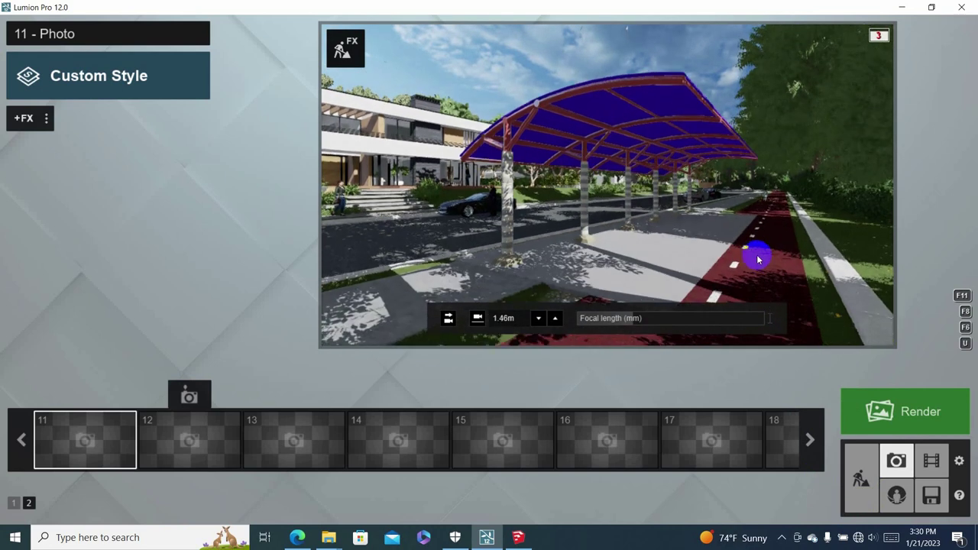
pyautogui.press('e')
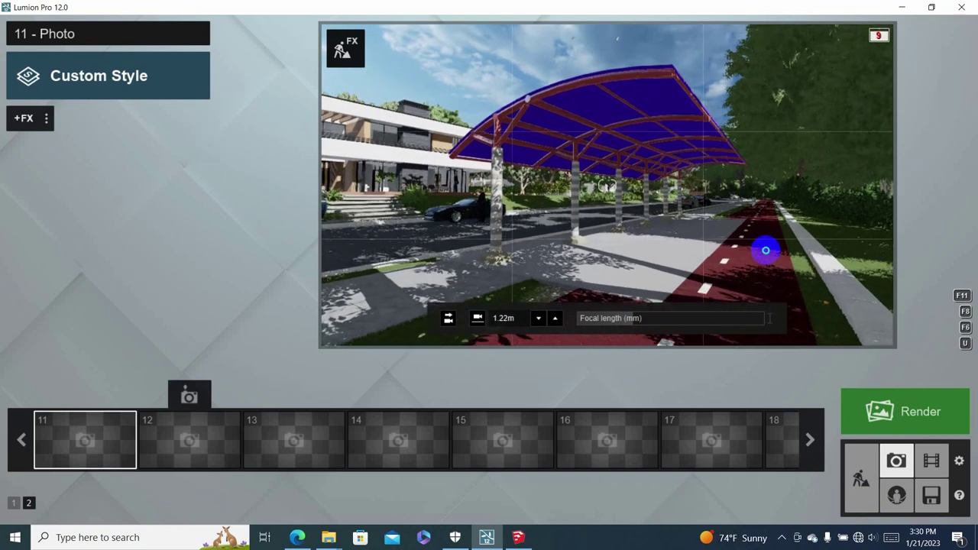
pyautogui.moveTo(766, 250); pyautogui.dragTo(765, 250, button='right')
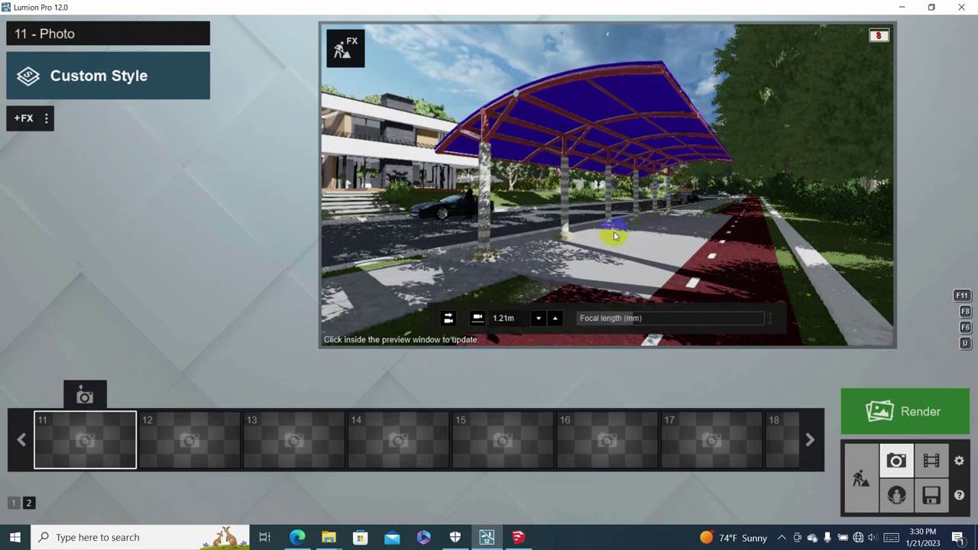
pyautogui.click(89, 396)
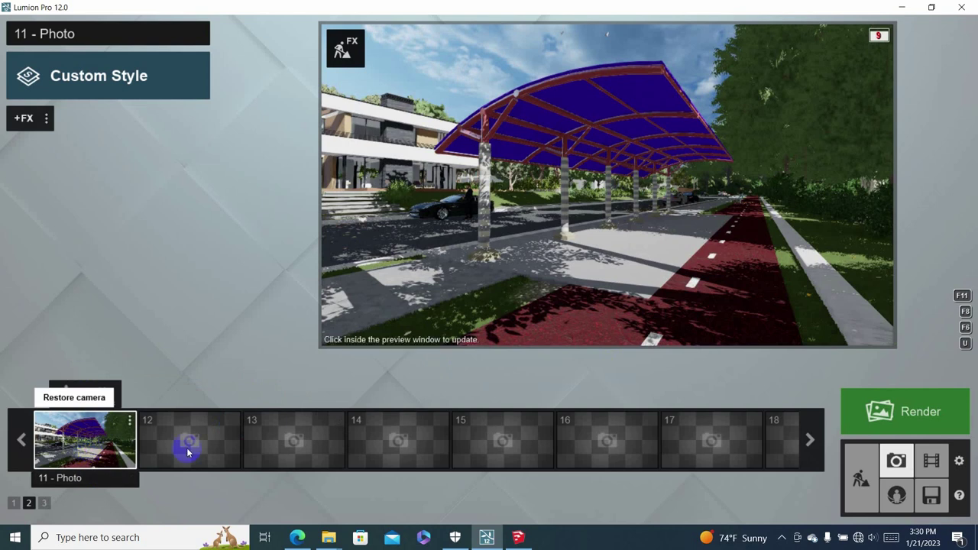
pyautogui.moveTo(188, 440)
pyautogui.moveTo(387, 371); pyautogui.dragTo(579, 248, button='right')
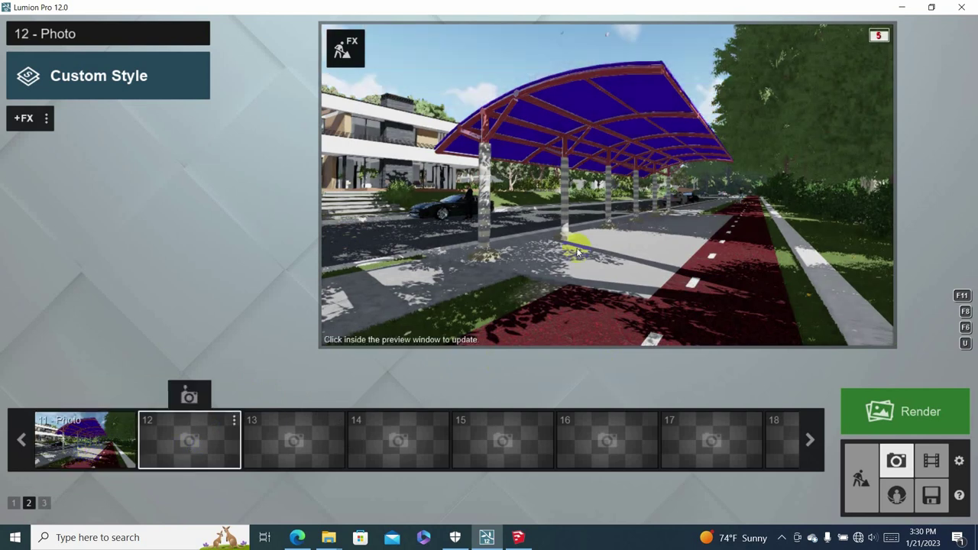
pyautogui.press('w')
pyautogui.press('w')
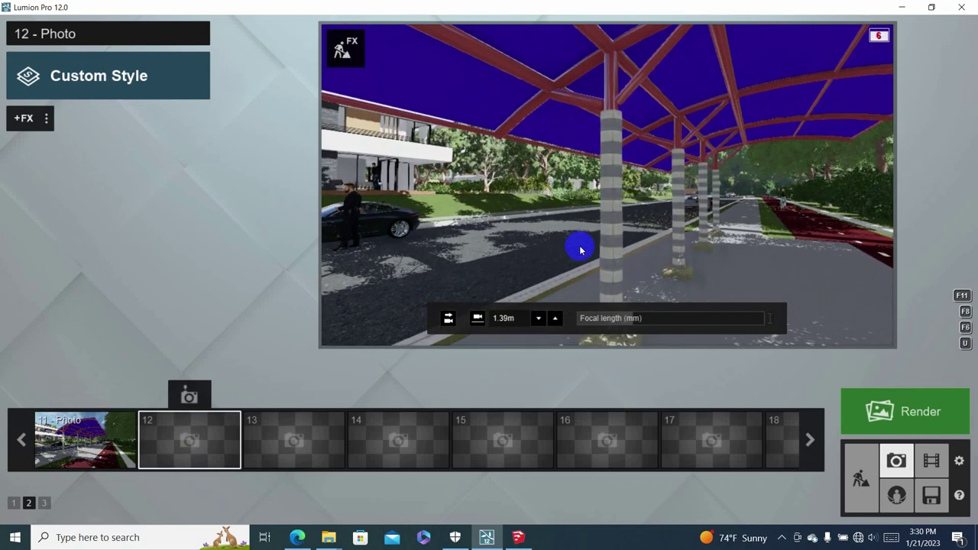
pyautogui.moveTo(608, 184)
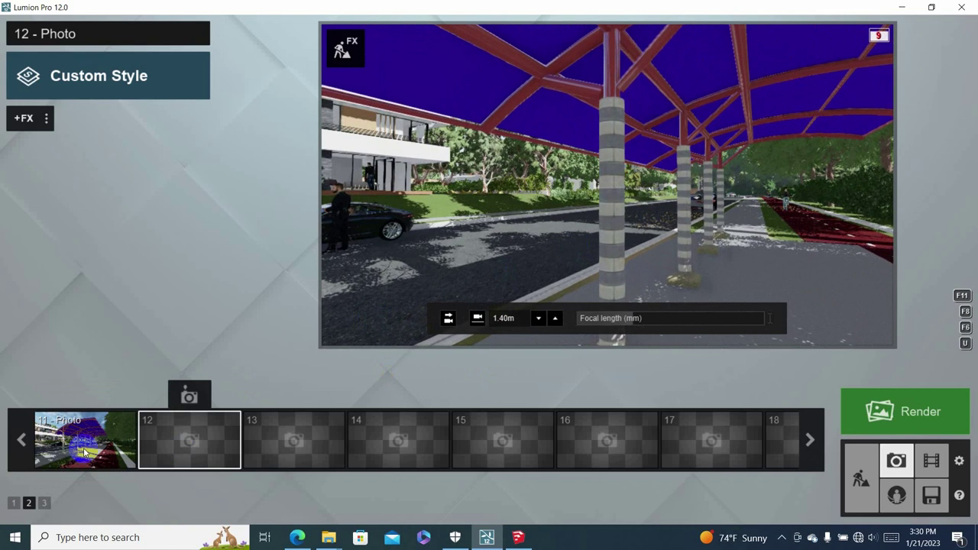
pyautogui.click(84, 450)
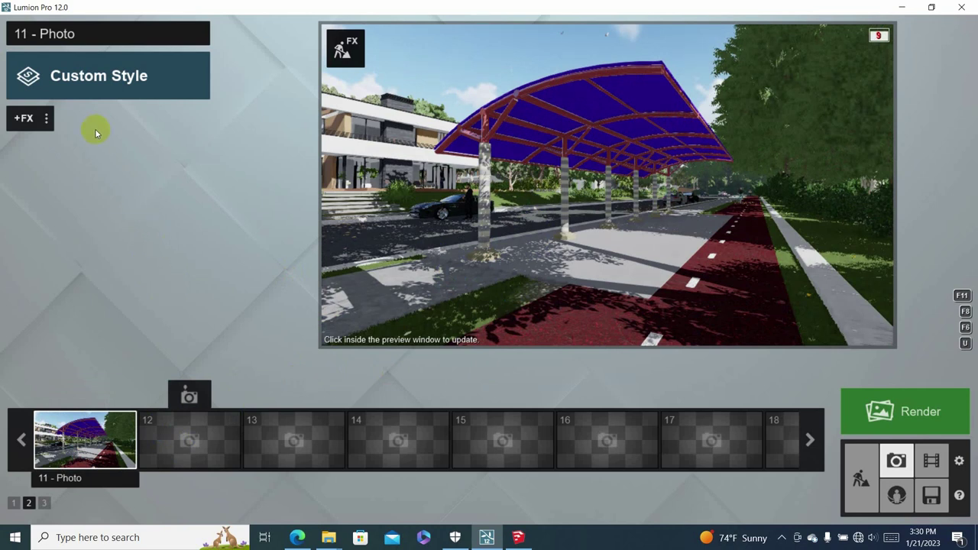
# Add Depth of Field to photo 11 with a longer focus distance and 0.6 foreground/background blur.
pyautogui.click(23, 118)
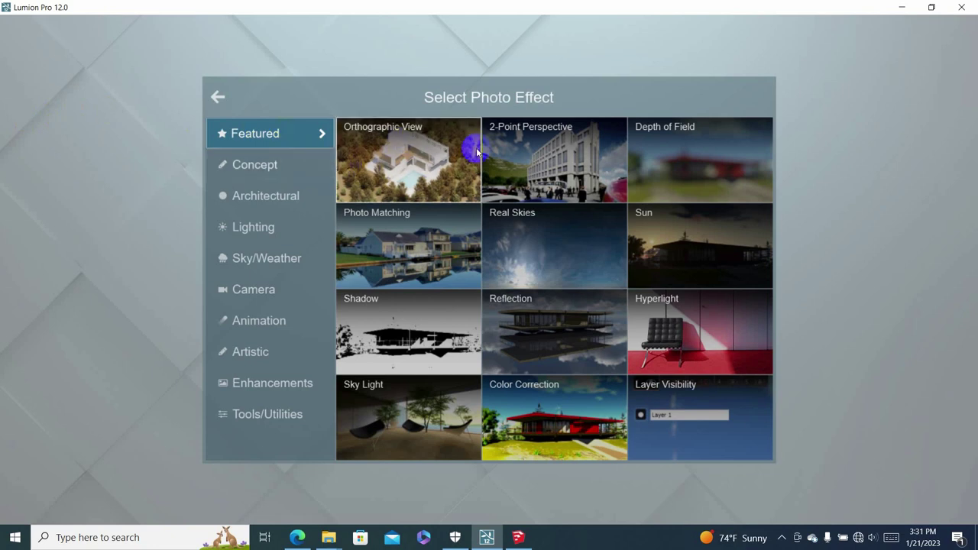
pyautogui.click(683, 136)
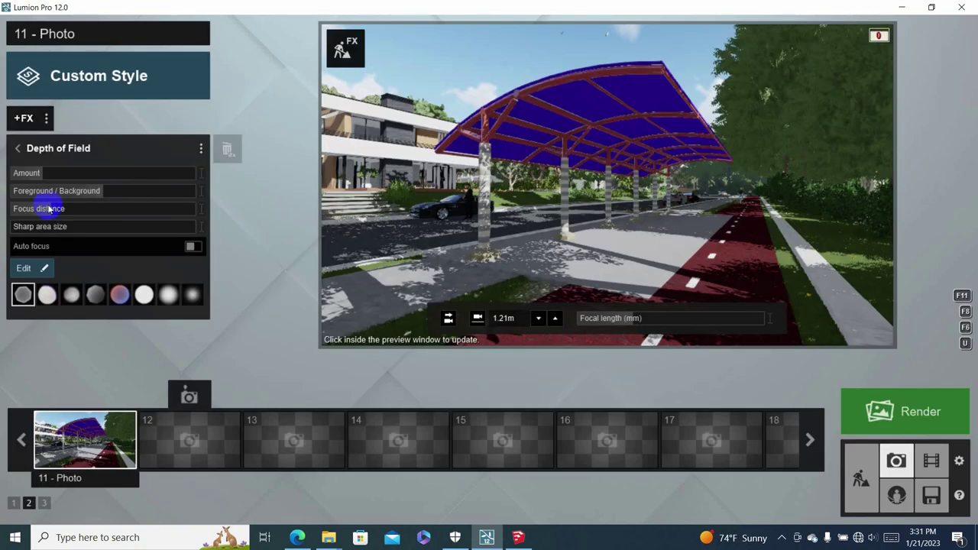
pyautogui.moveTo(42, 211)
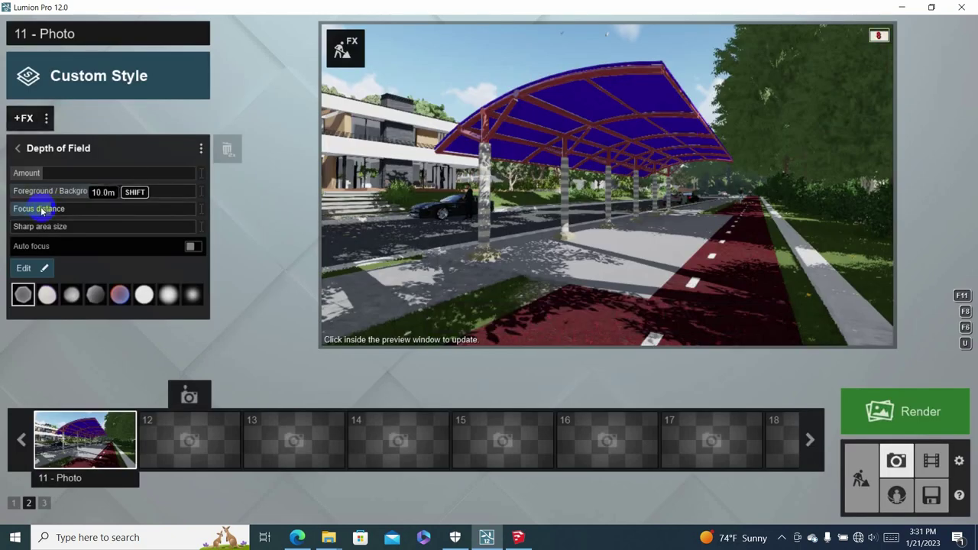
pyautogui.moveTo(42, 213); pyautogui.dragTo(67, 213)
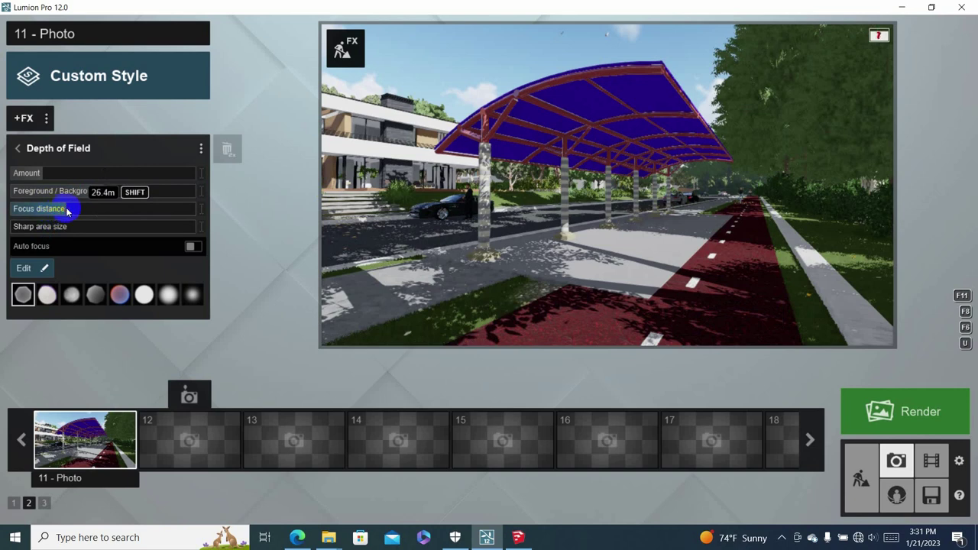
pyautogui.moveTo(103, 174)
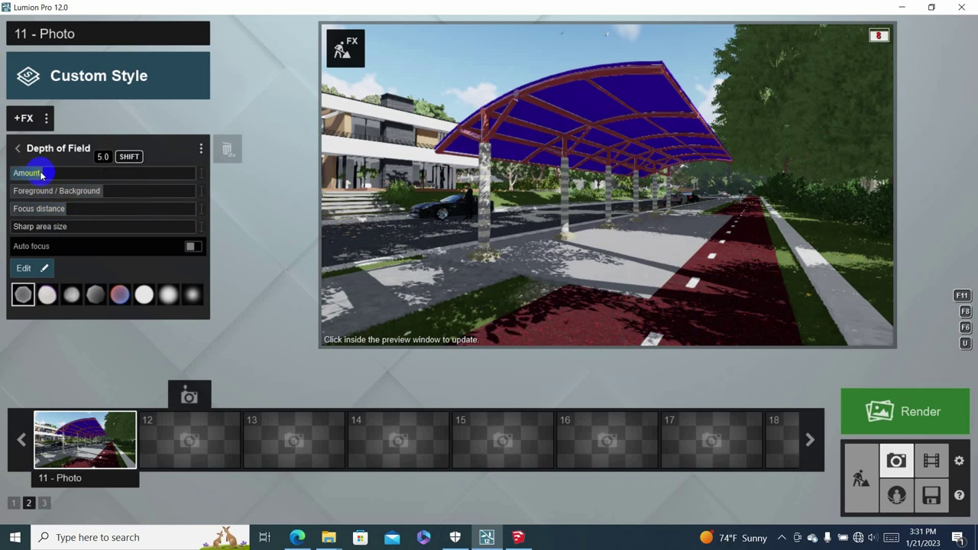
pyautogui.moveTo(103, 191)
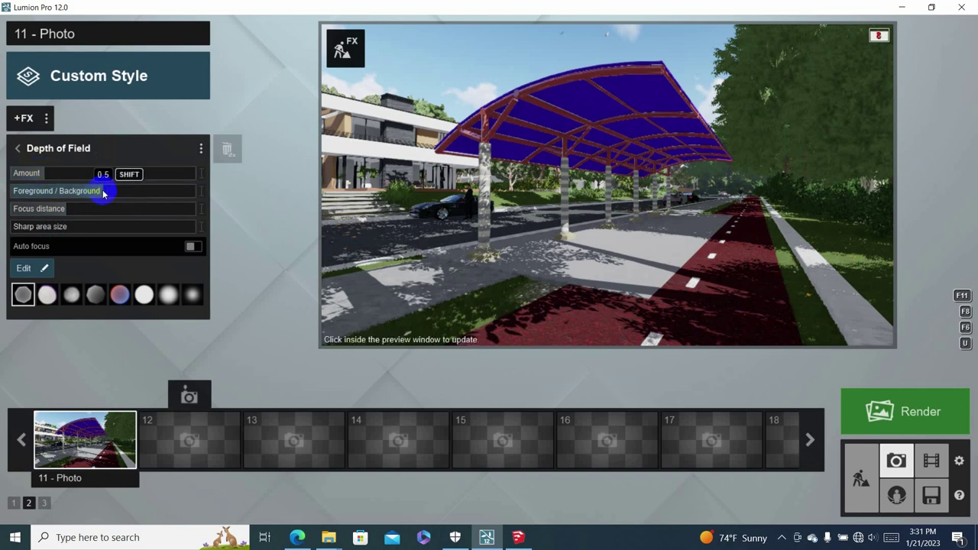
pyautogui.moveTo(103, 194); pyautogui.dragTo(121, 193)
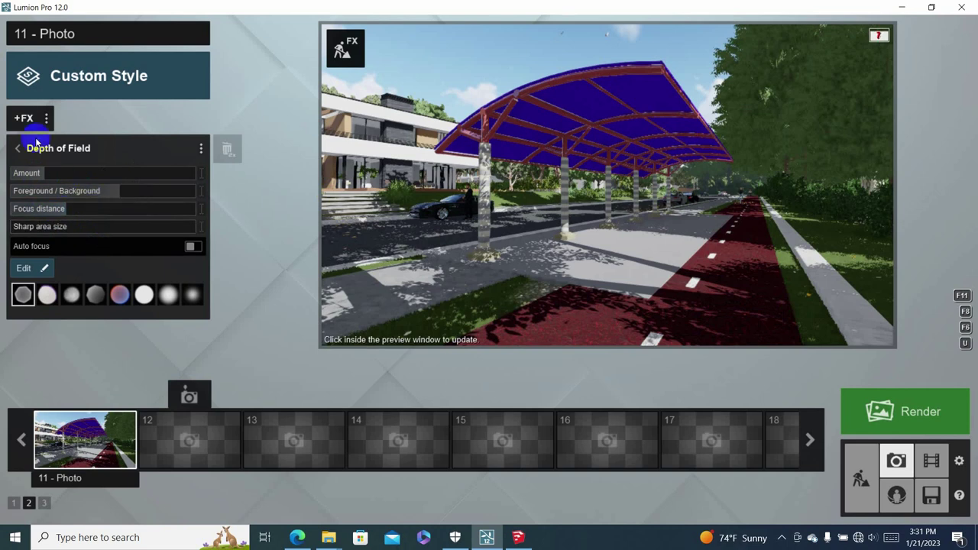
# Reopen the photo effects list and browse the Concept, then Architectural effects.
pyautogui.click(22, 119)
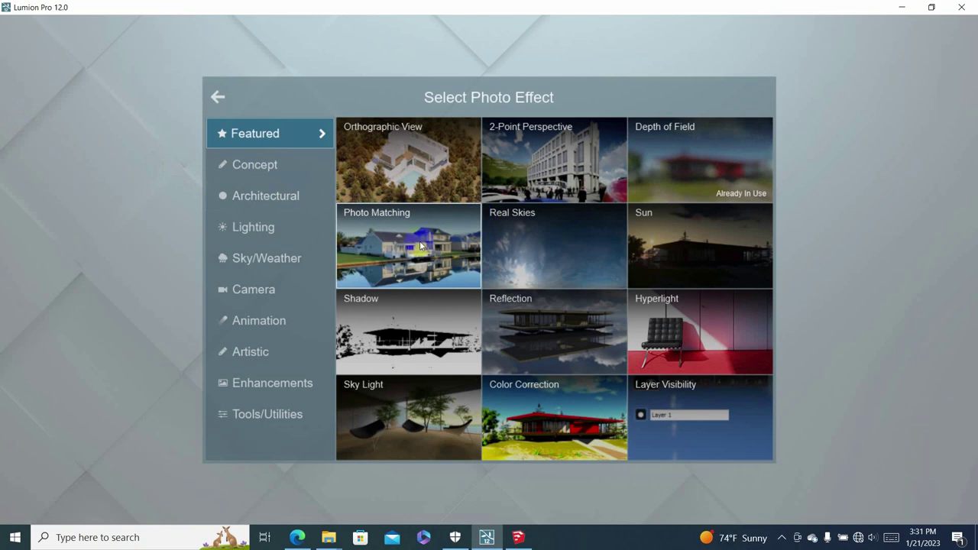
pyautogui.click(261, 167)
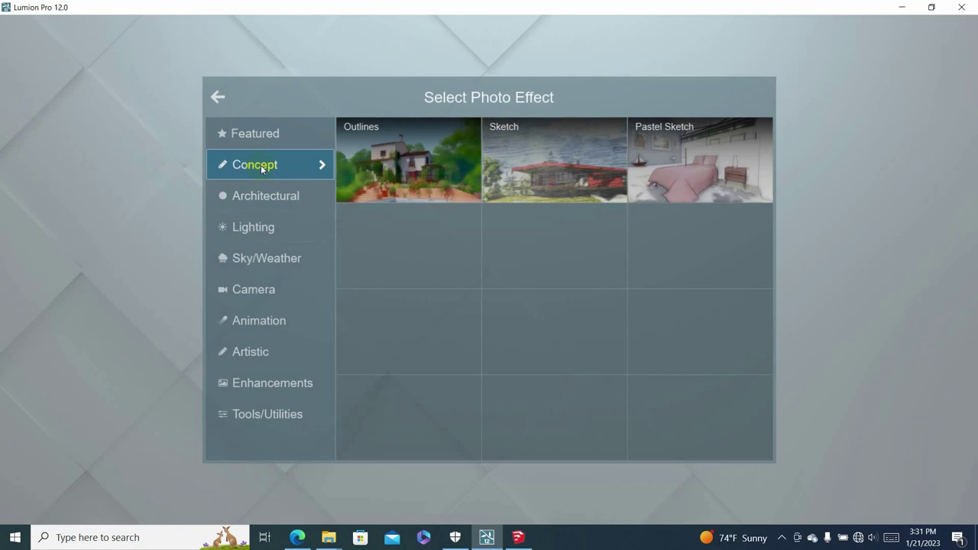
pyautogui.click(249, 197)
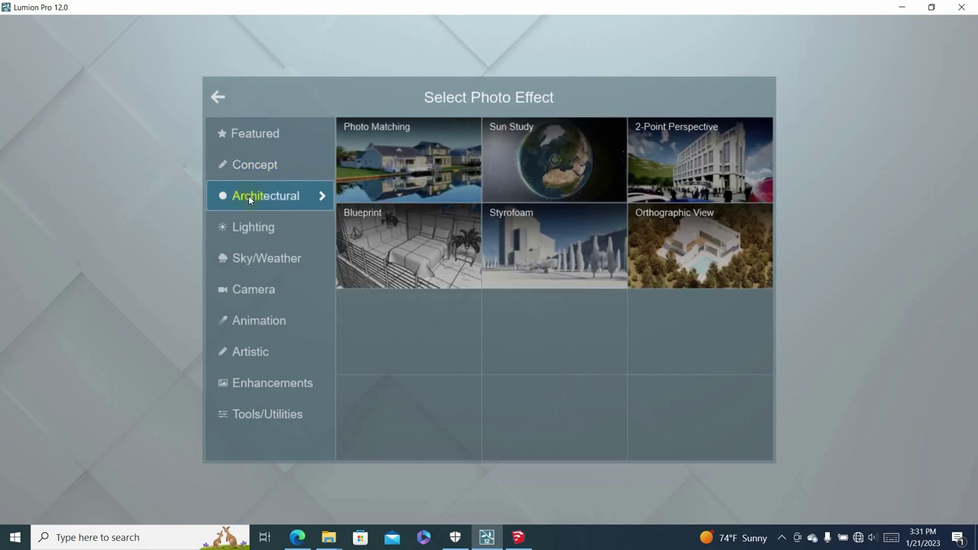
# Add 2-Point Perspective to photo 11, toggling it off and on and leaving it enabled.
pyautogui.click(705, 179)
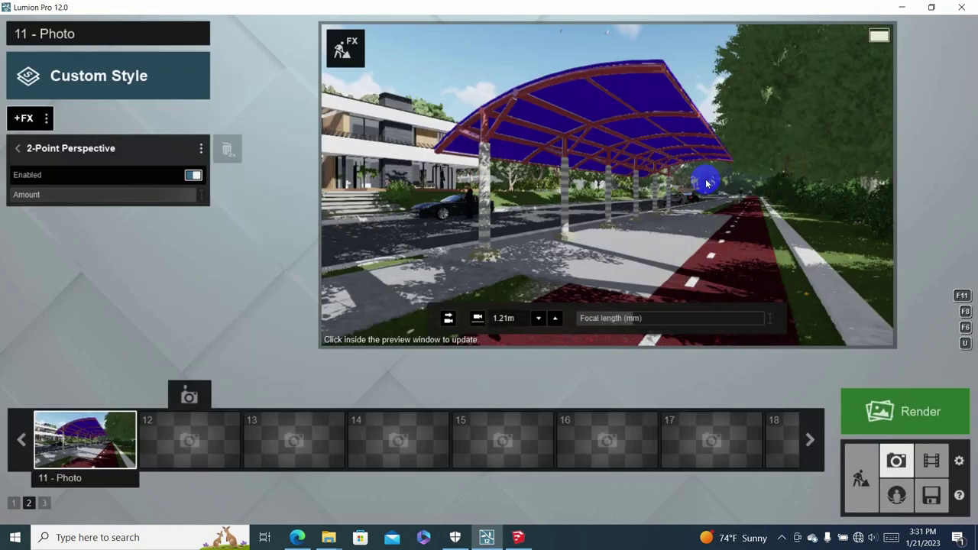
pyautogui.click(191, 175)
pyautogui.click(191, 175)
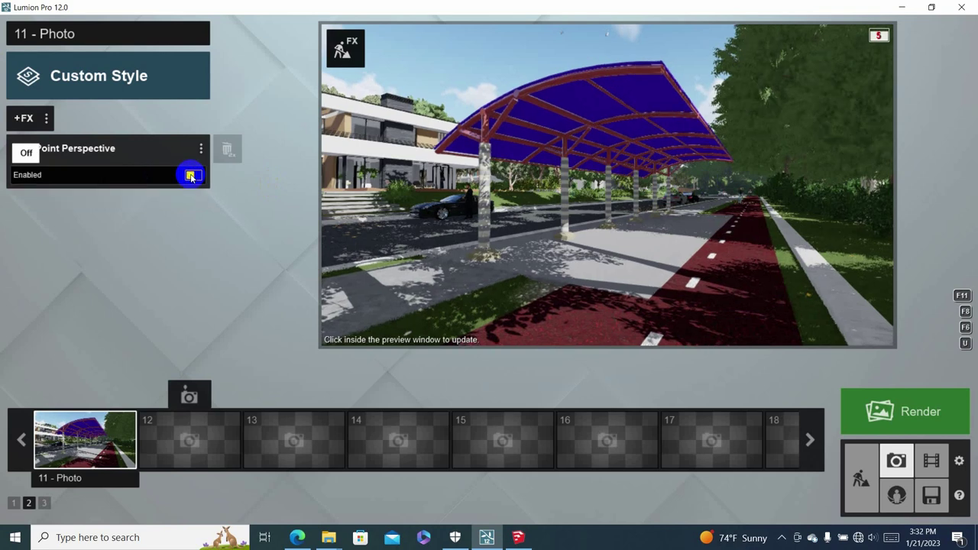
pyautogui.click(191, 176)
pyautogui.click(191, 175)
pyautogui.click(191, 176)
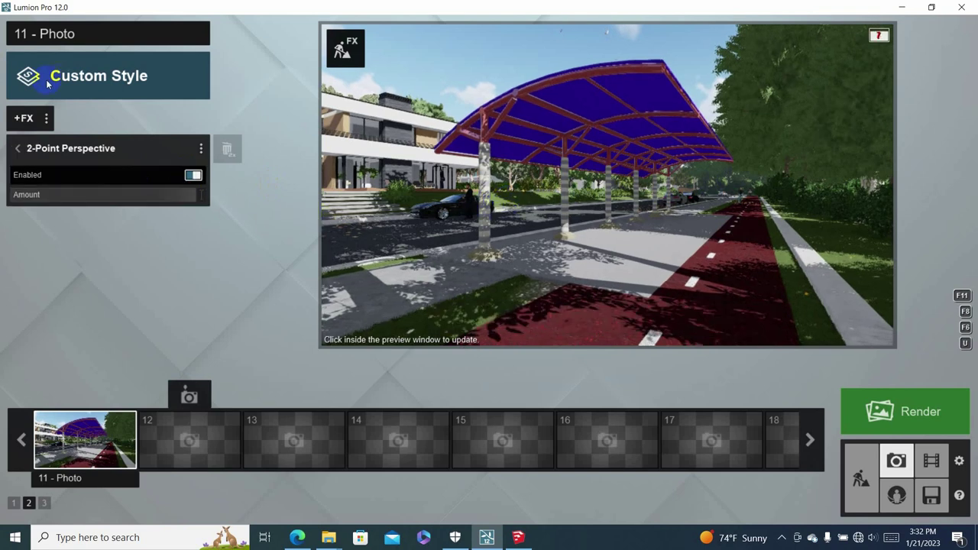
pyautogui.click(19, 120)
# Look past the Blueprint and Styrofoam effects and switch to the Lighting category.
pyautogui.click(417, 210)
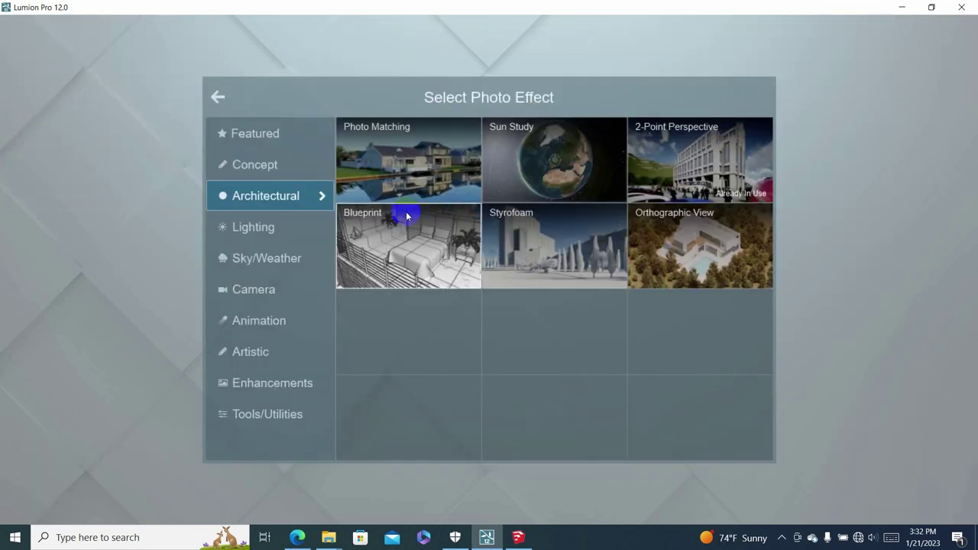
pyautogui.click(546, 249)
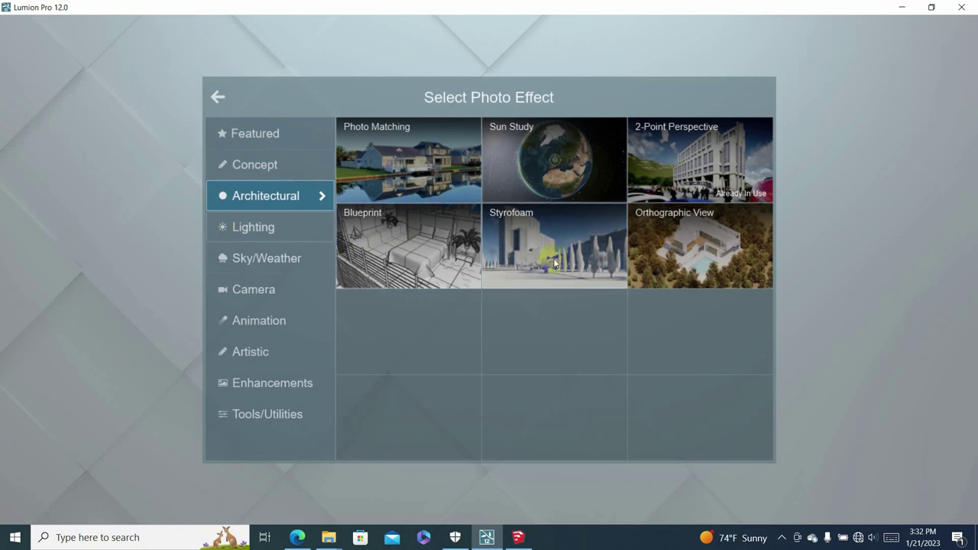
pyautogui.click(259, 229)
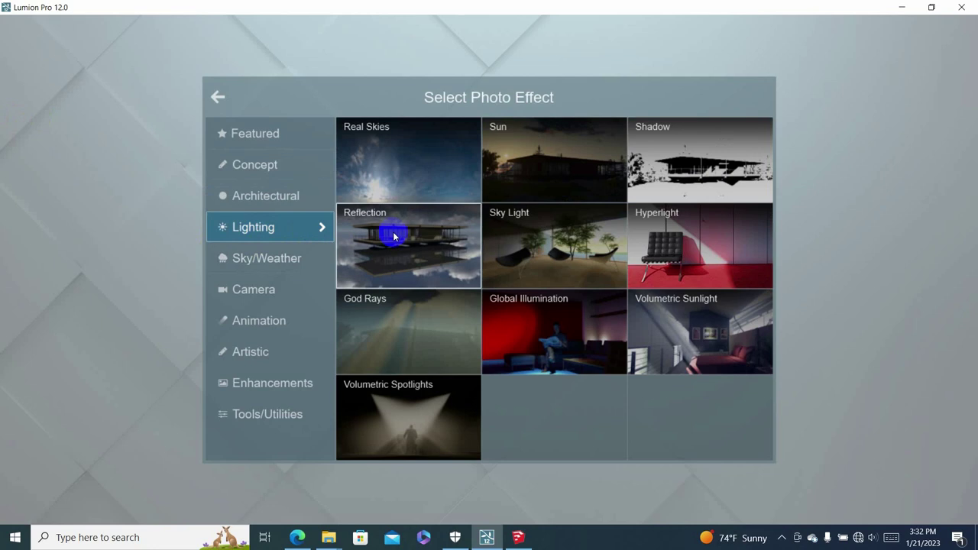
# Add Volumetric Sunlight with brightness 0.3 and an increased range.
pyautogui.click(681, 334)
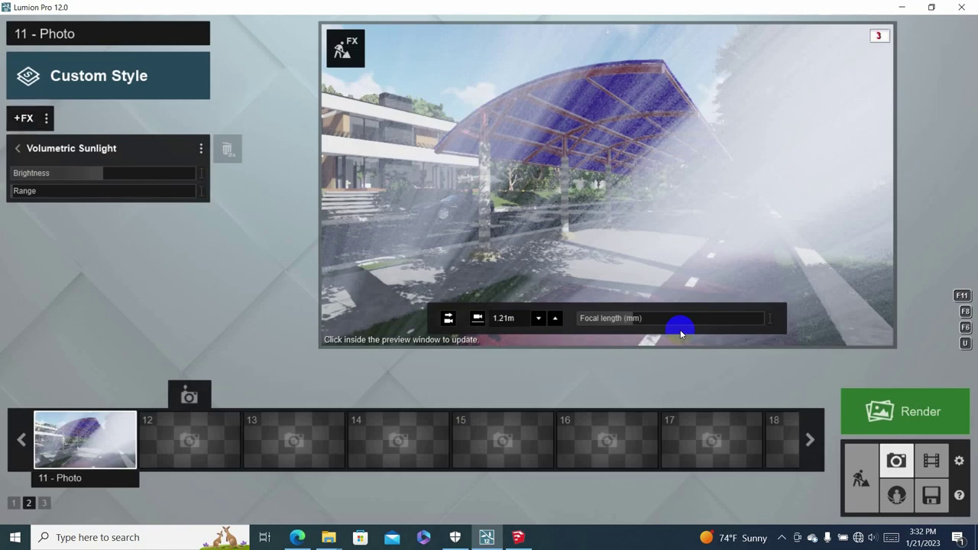
pyautogui.moveTo(100, 174)
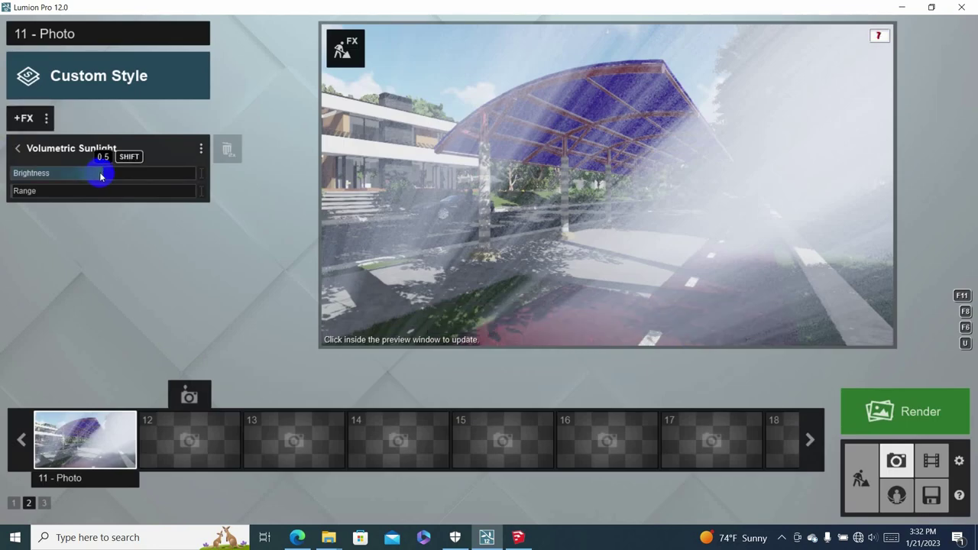
pyautogui.moveTo(101, 175); pyautogui.dragTo(15, 177)
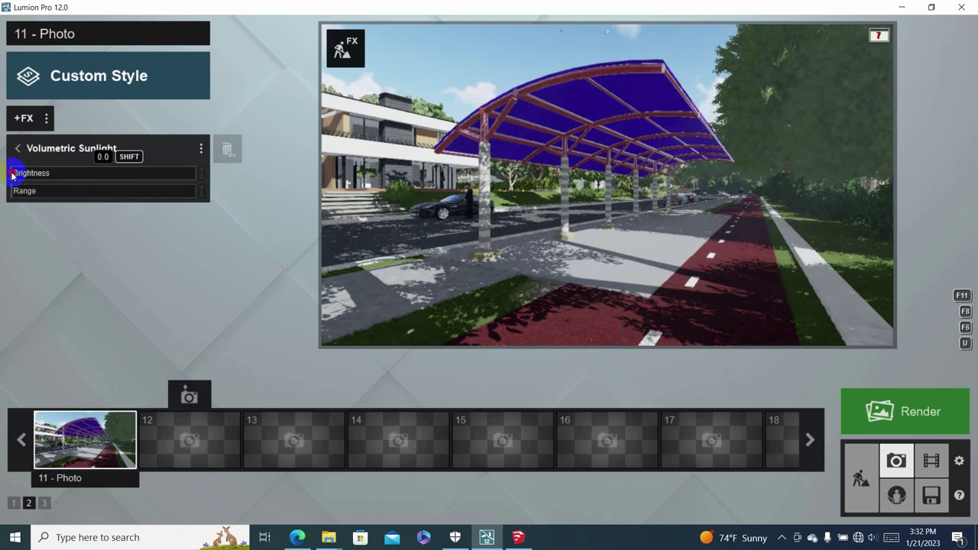
pyautogui.click(24, 192)
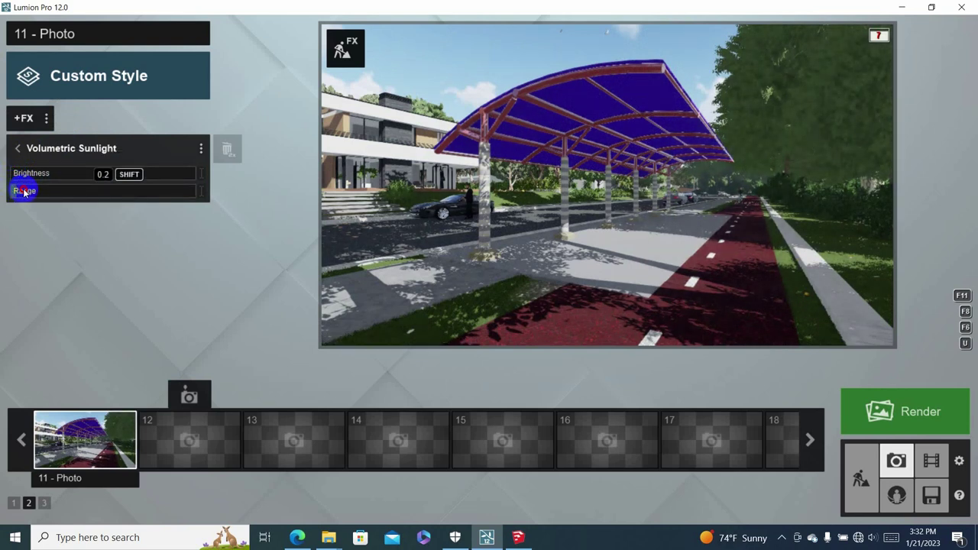
pyautogui.moveTo(24, 192)
pyautogui.mouseDown()
pyautogui.moveTo(19, 175)
pyautogui.moveTo(27, 174)
pyautogui.moveTo(39, 192)
pyautogui.mouseUp()
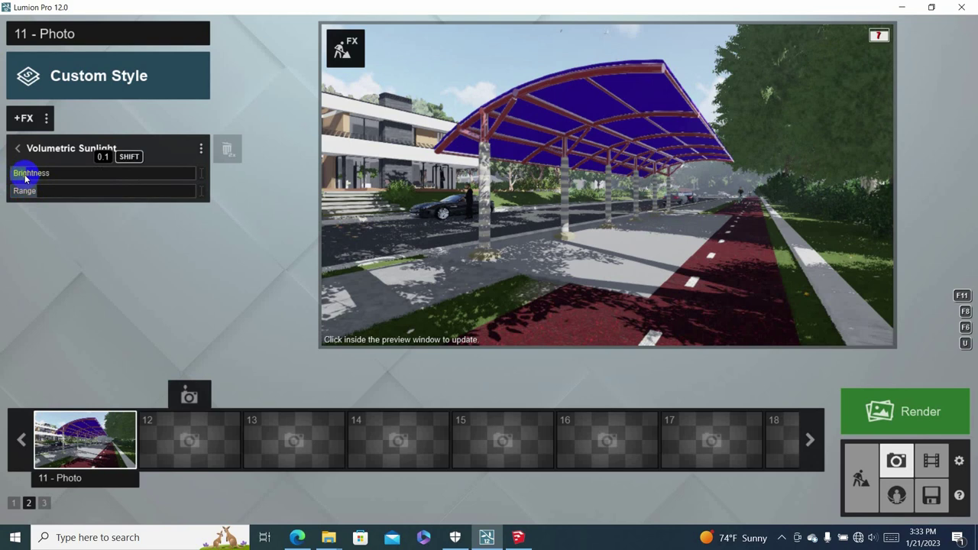
pyautogui.moveTo(38, 192); pyautogui.dragTo(54, 196)
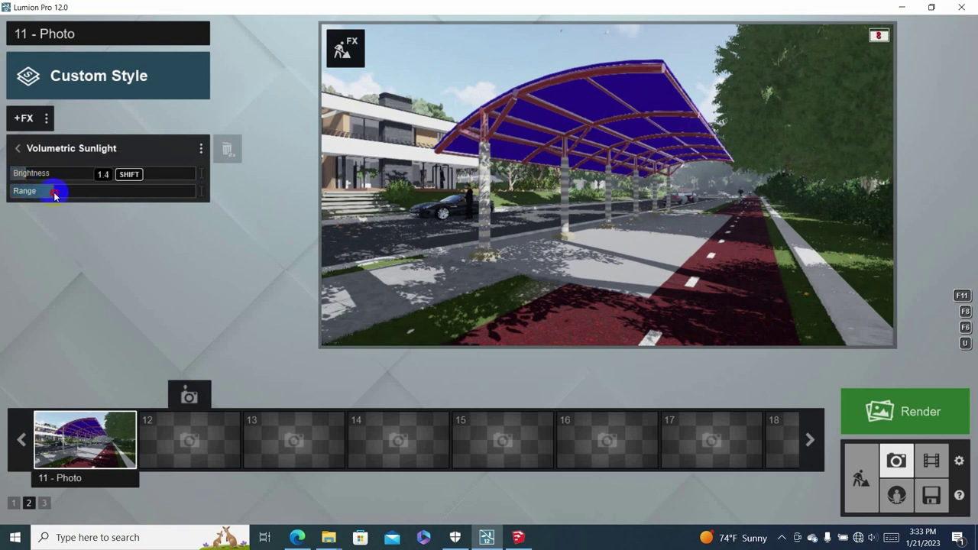
pyautogui.click(34, 175)
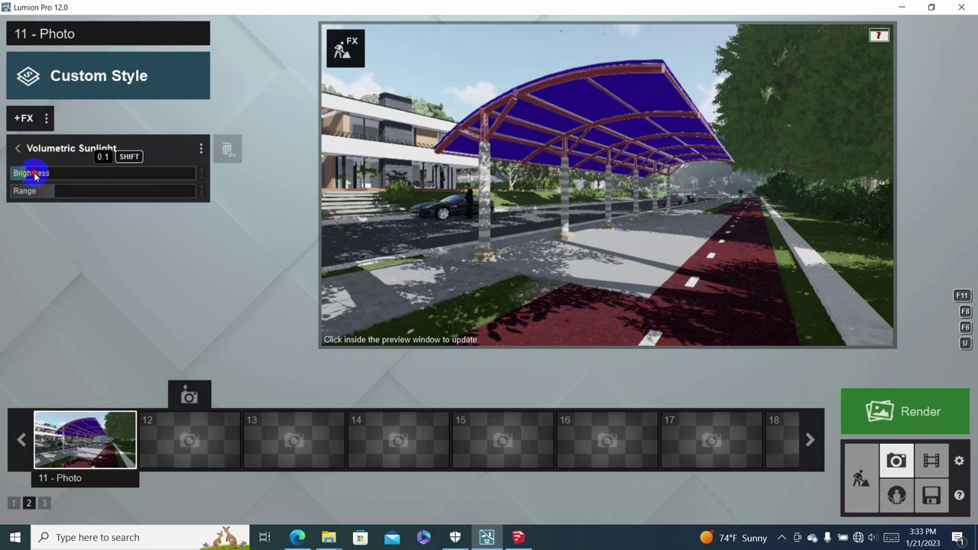
pyautogui.moveTo(34, 175)
pyautogui.mouseDown()
pyautogui.moveTo(89, 177)
pyautogui.moveTo(67, 173)
pyautogui.mouseUp()
# Browse Sky/Weather, Camera, Animation, Artistic, Enhancements and Tools/Utilities effects, ending on Architectural.
pyautogui.click(19, 118)
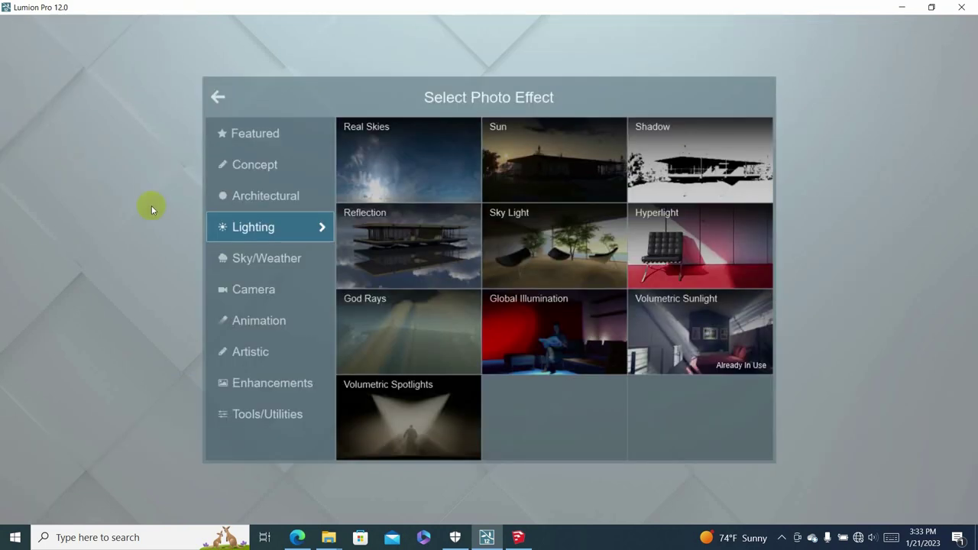
pyautogui.click(279, 264)
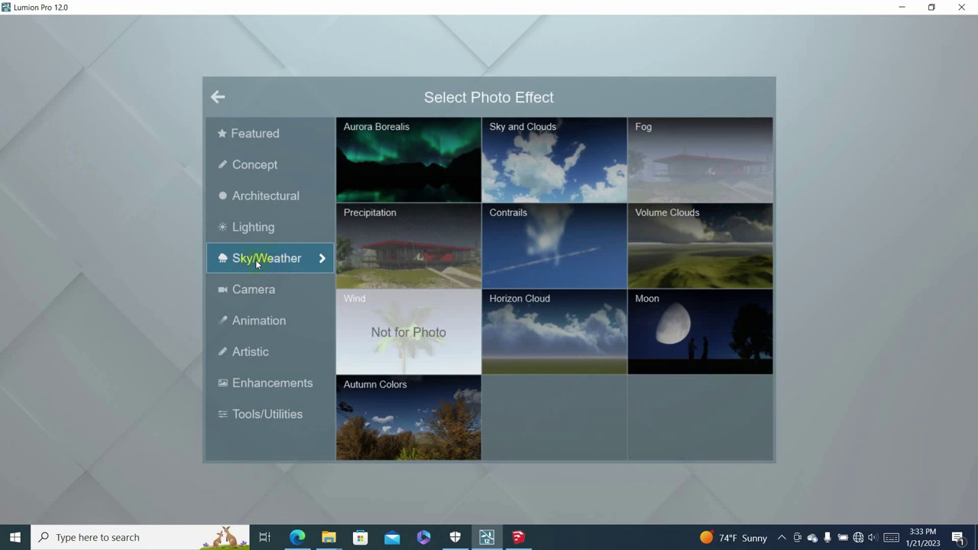
pyautogui.click(255, 292)
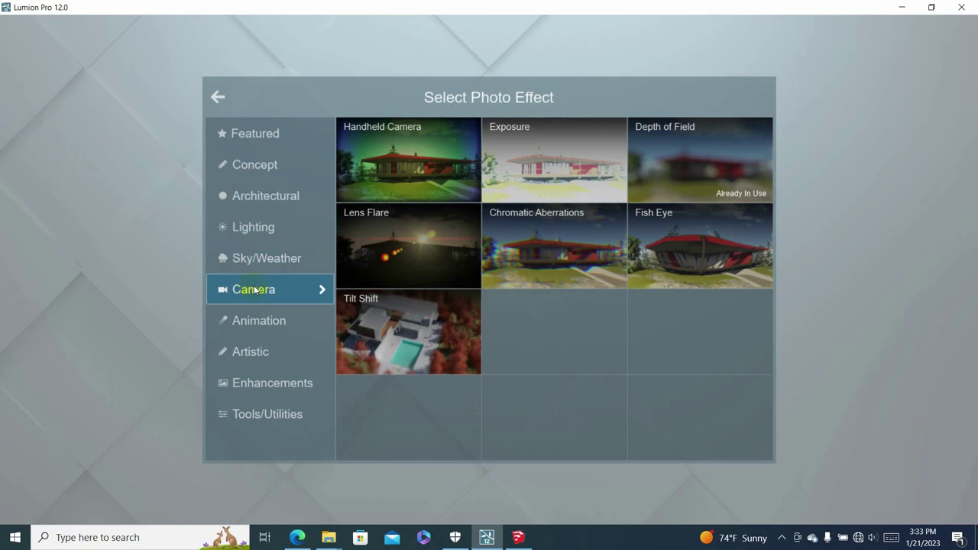
pyautogui.click(249, 322)
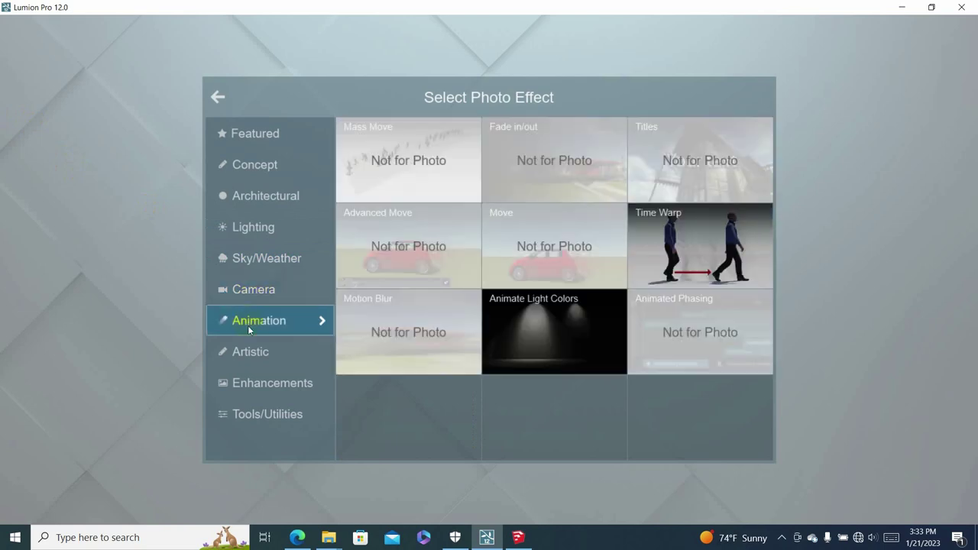
pyautogui.click(252, 350)
pyautogui.click(262, 382)
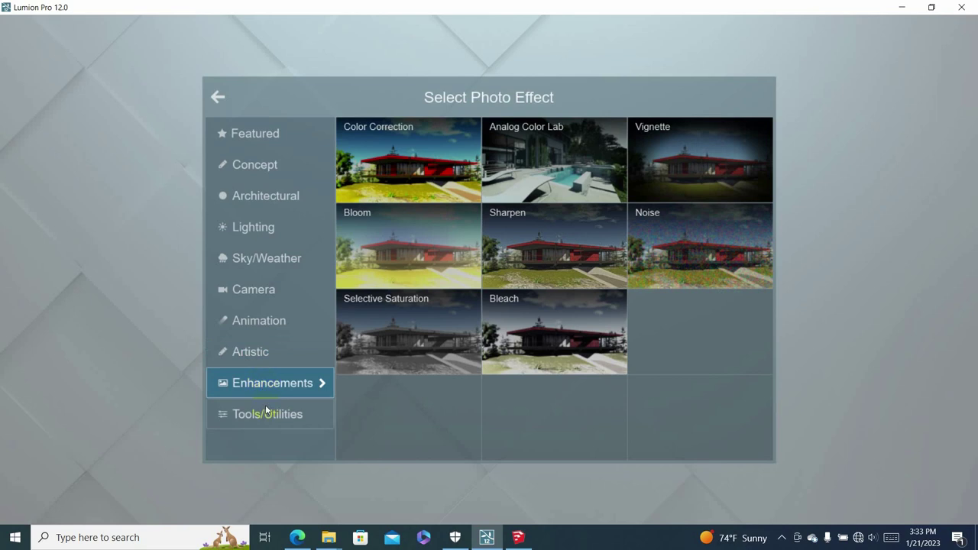
pyautogui.click(266, 414)
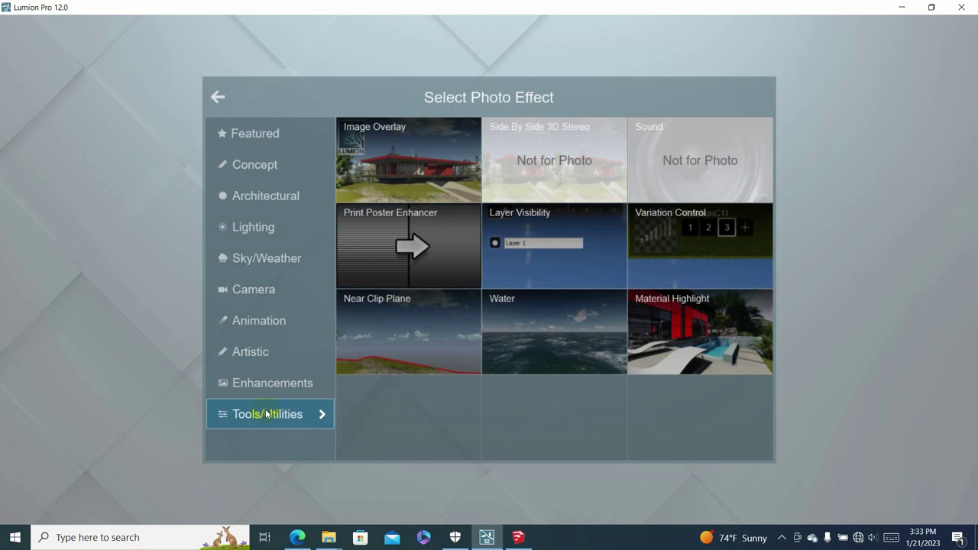
pyautogui.click(249, 197)
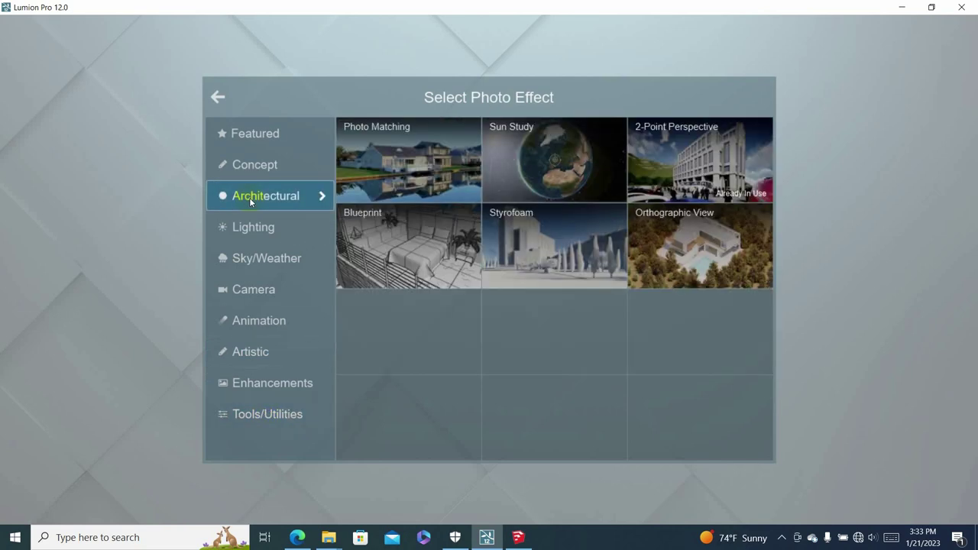
# Add Styrofoam, lower its noise reduction and set diffusion back to 0.0.
pyautogui.click(533, 262)
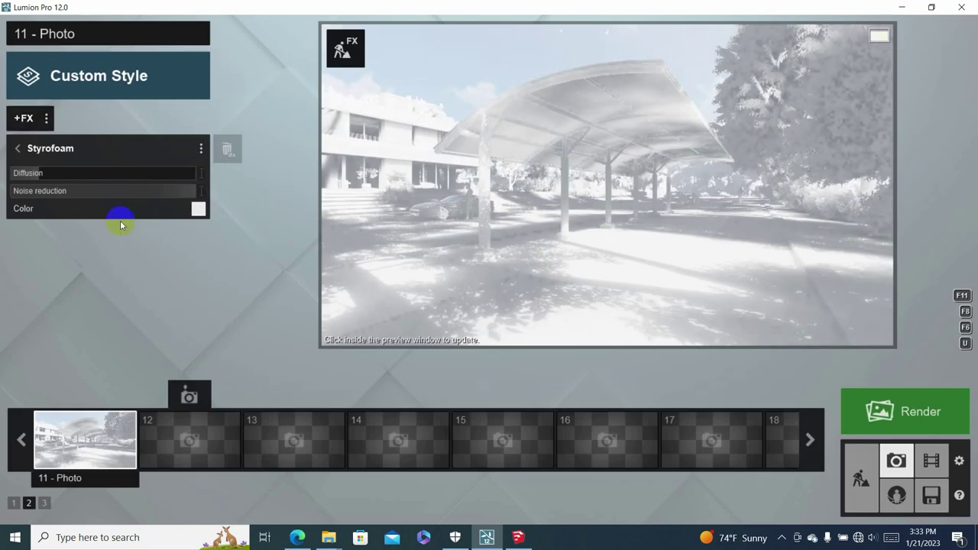
pyautogui.click(186, 191)
pyautogui.moveTo(186, 191); pyautogui.dragTo(159, 193)
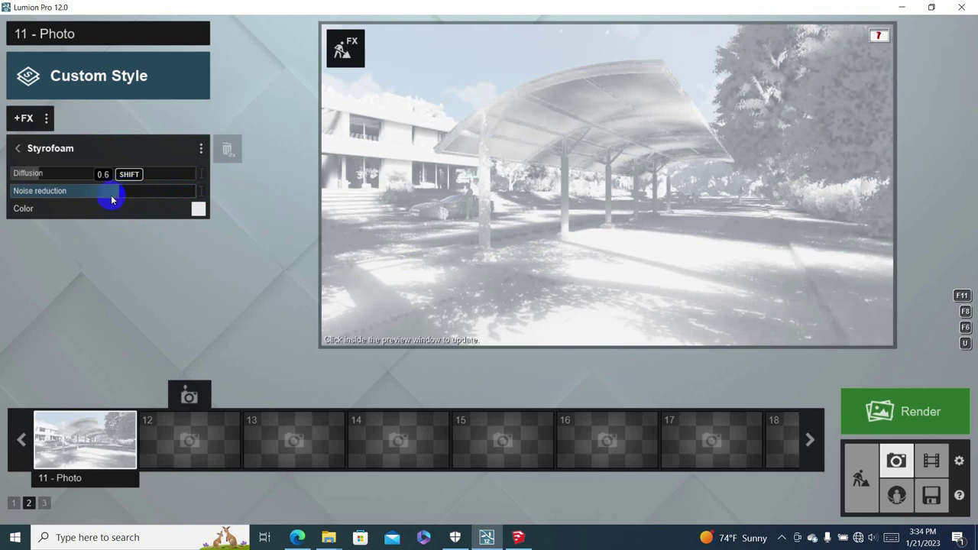
pyautogui.moveTo(110, 195)
pyautogui.mouseDown()
pyautogui.moveTo(39, 192)
pyautogui.moveTo(105, 190)
pyautogui.moveTo(16, 175)
pyautogui.mouseUp()
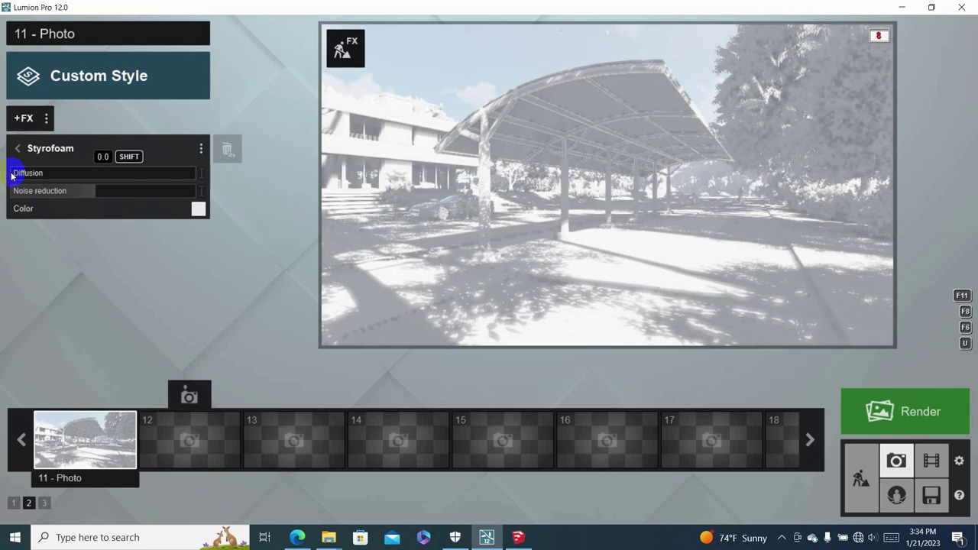
pyautogui.moveTo(12, 175)
pyautogui.mouseDown()
pyautogui.moveTo(90, 192)
pyautogui.moveTo(26, 189)
pyautogui.mouseUp()
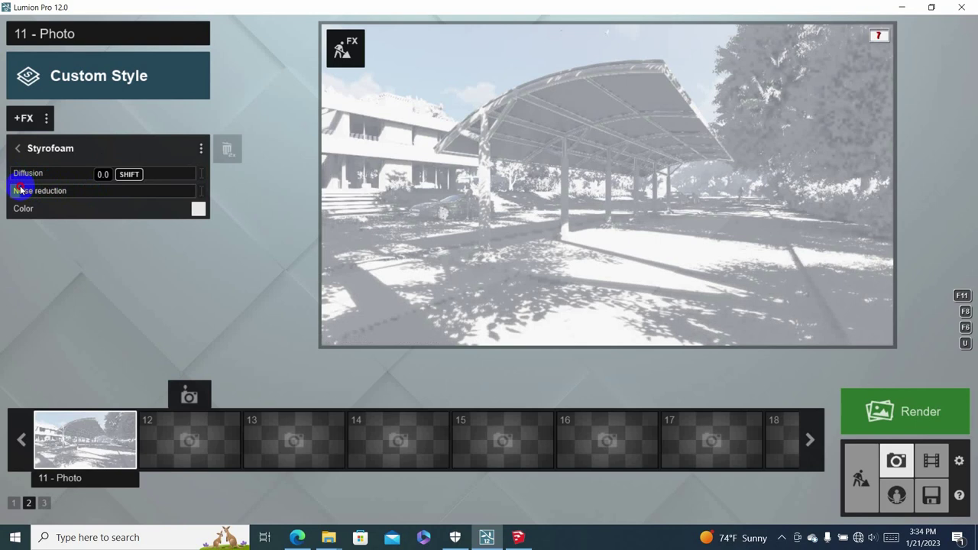
pyautogui.moveTo(21, 190); pyautogui.dragTo(145, 158)
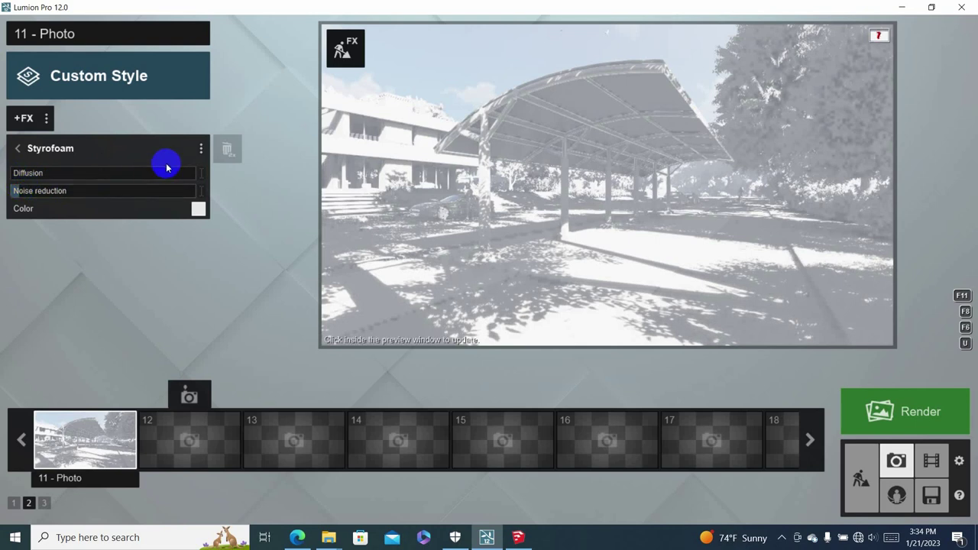
pyautogui.click(201, 148)
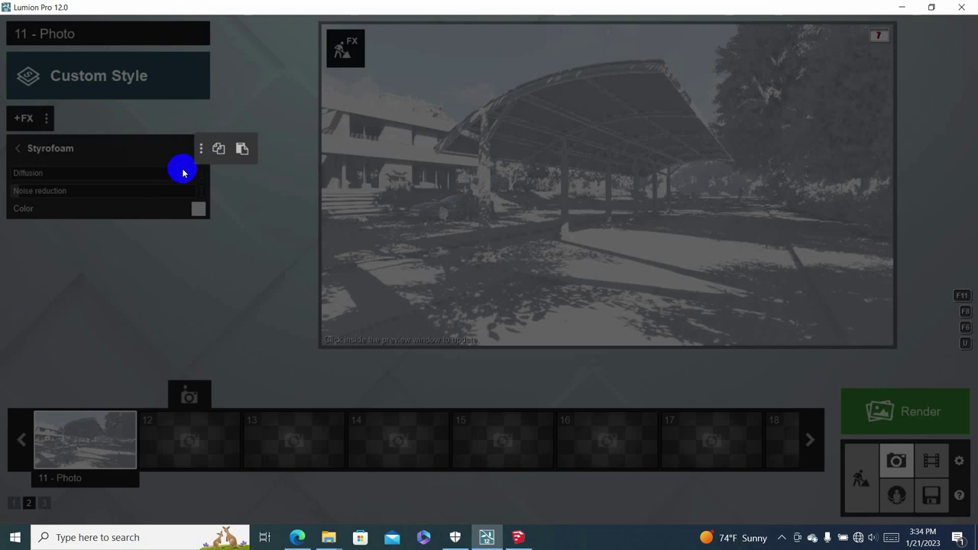
pyautogui.click(201, 150)
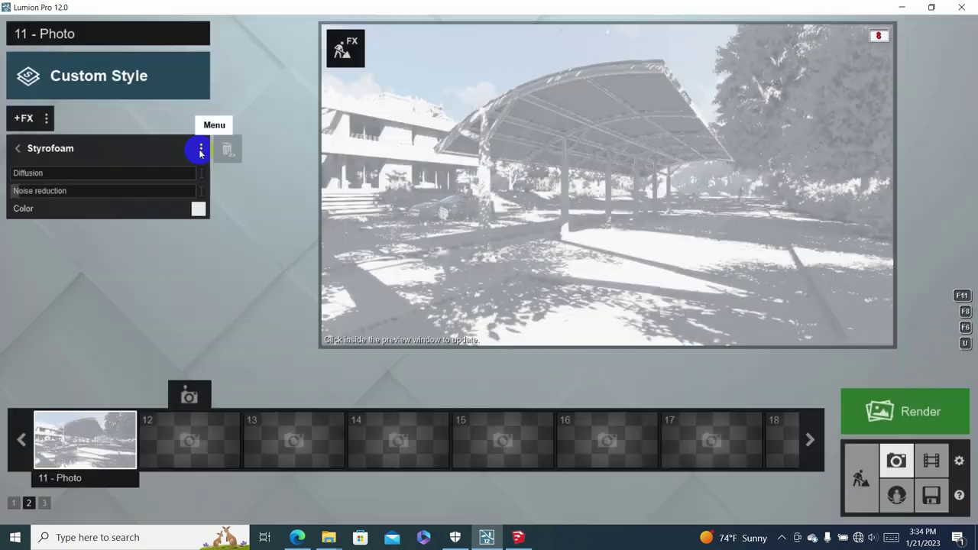
# Return to the effects list and delete the Styrofoam effect from photo 11.
pyautogui.click(19, 148)
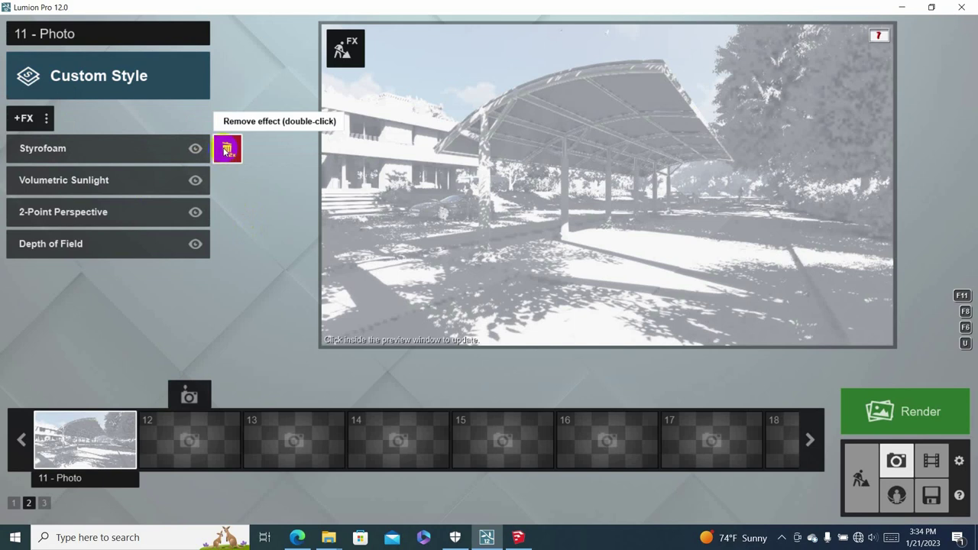
pyautogui.doubleClick(226, 150)
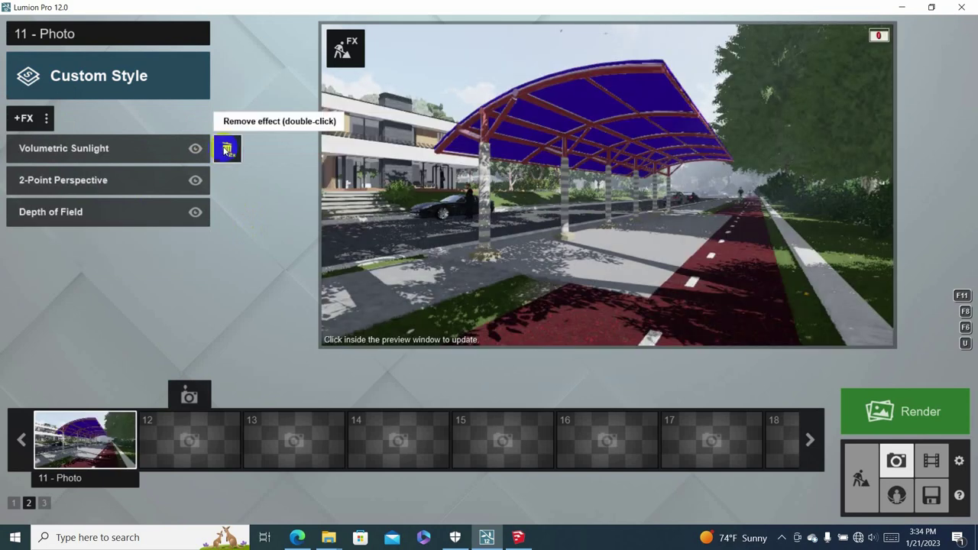
pyautogui.click(235, 144)
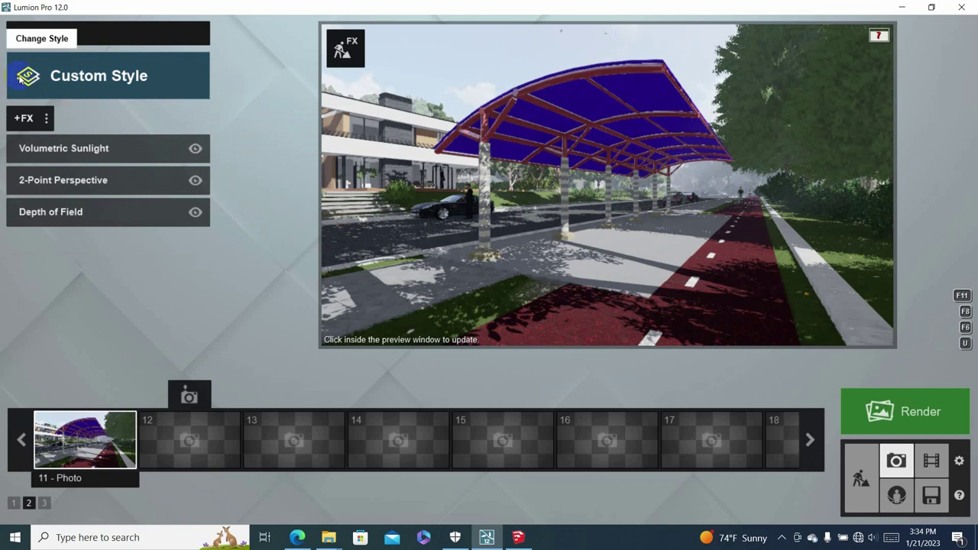
# Add the Global Illumination and Reflection lighting effects to photo 11.
pyautogui.click(20, 119)
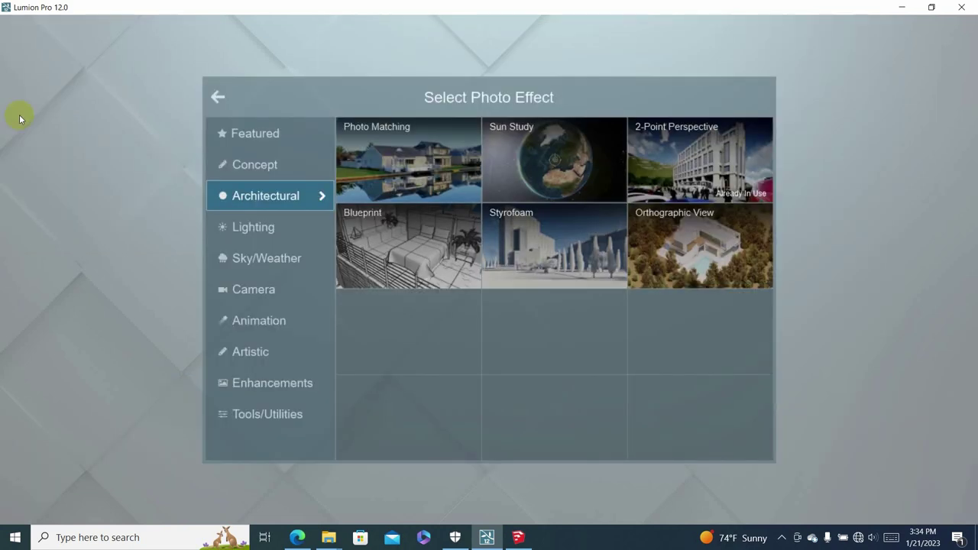
pyautogui.click(268, 227)
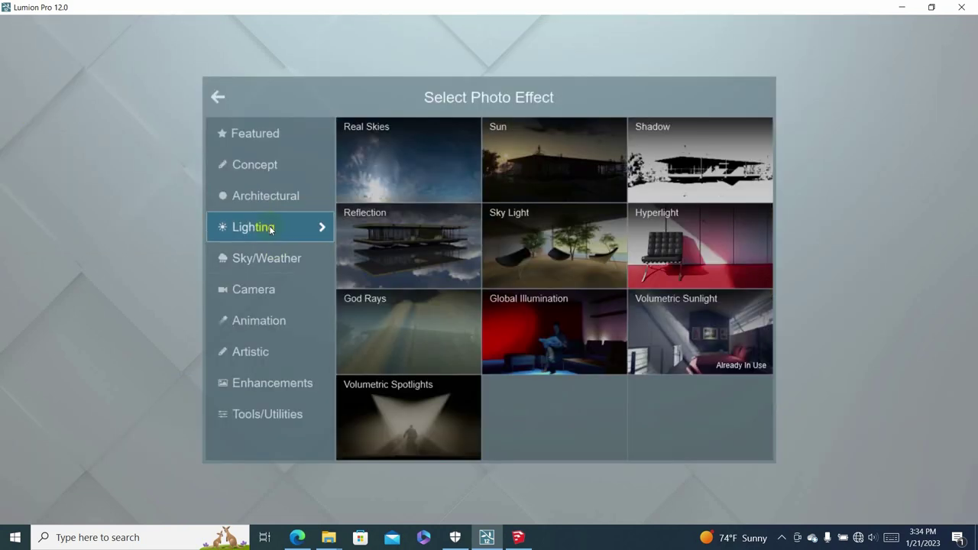
pyautogui.click(566, 356)
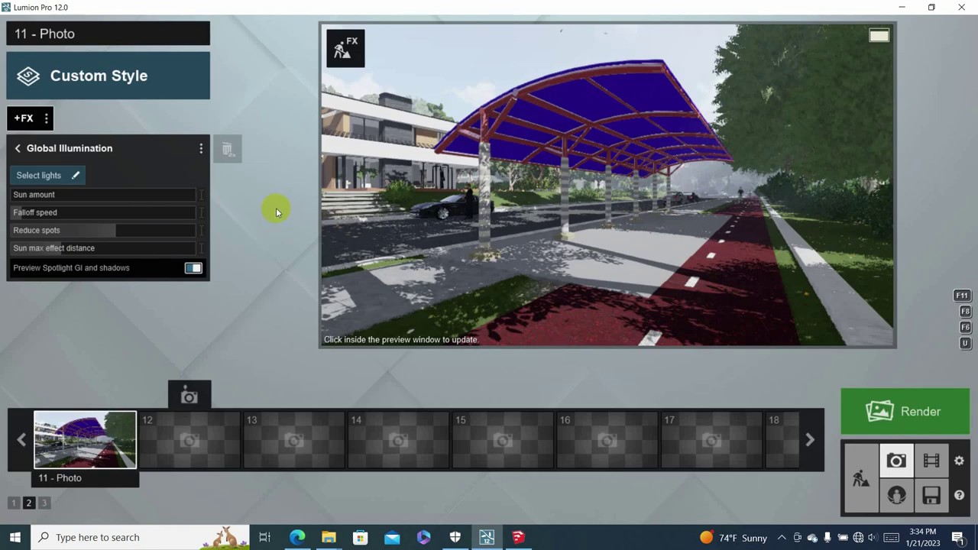
pyautogui.click(20, 120)
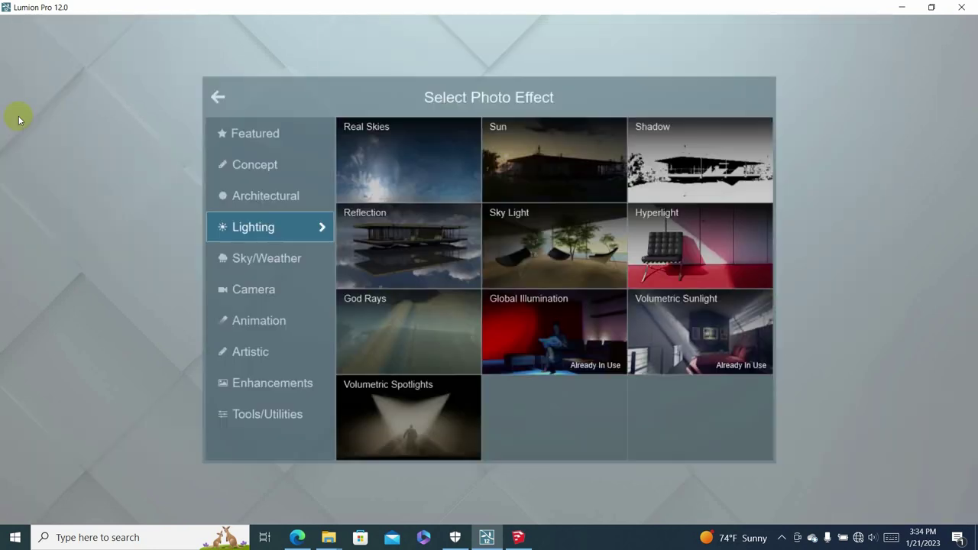
pyautogui.click(395, 235)
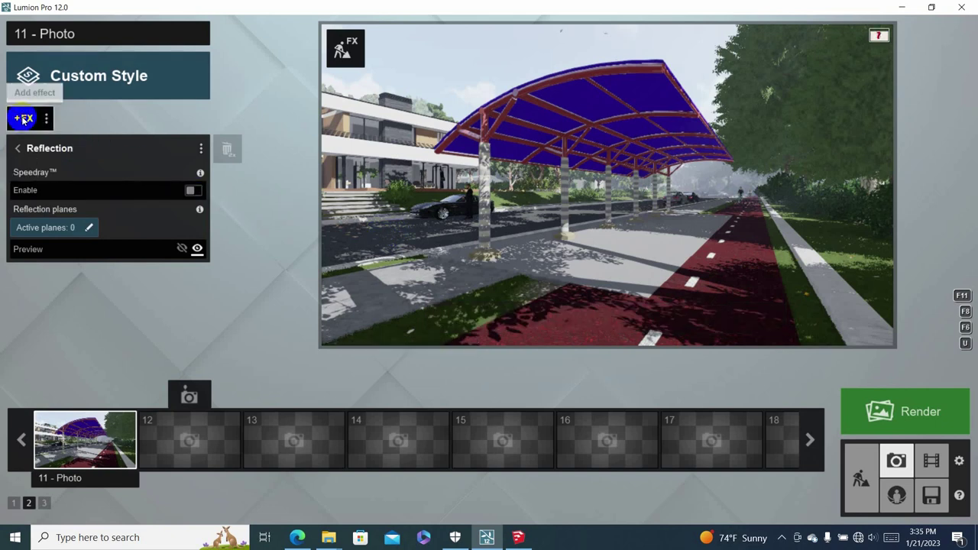
pyautogui.click(22, 114)
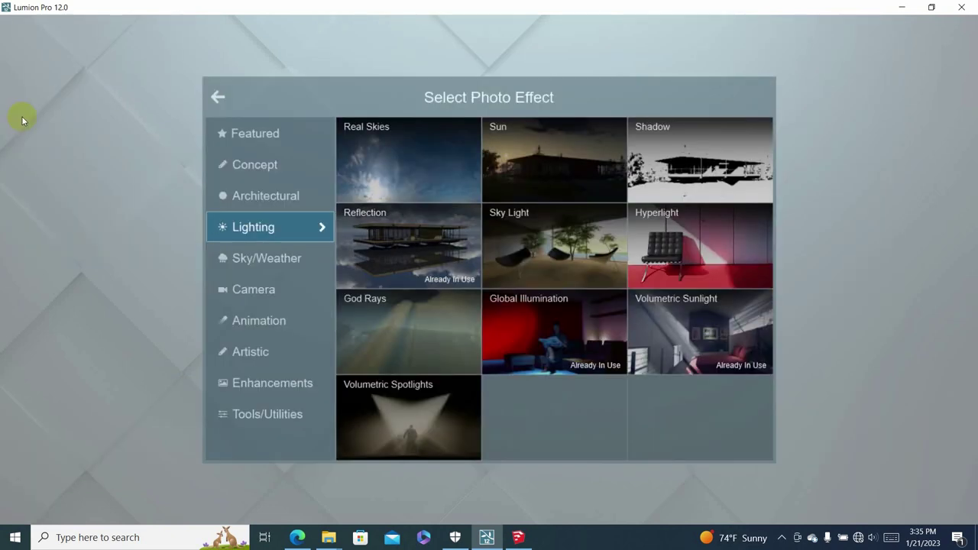
# Apply the Real Skies effect, then add the Sun effect to photo 11.
pyautogui.click(380, 158)
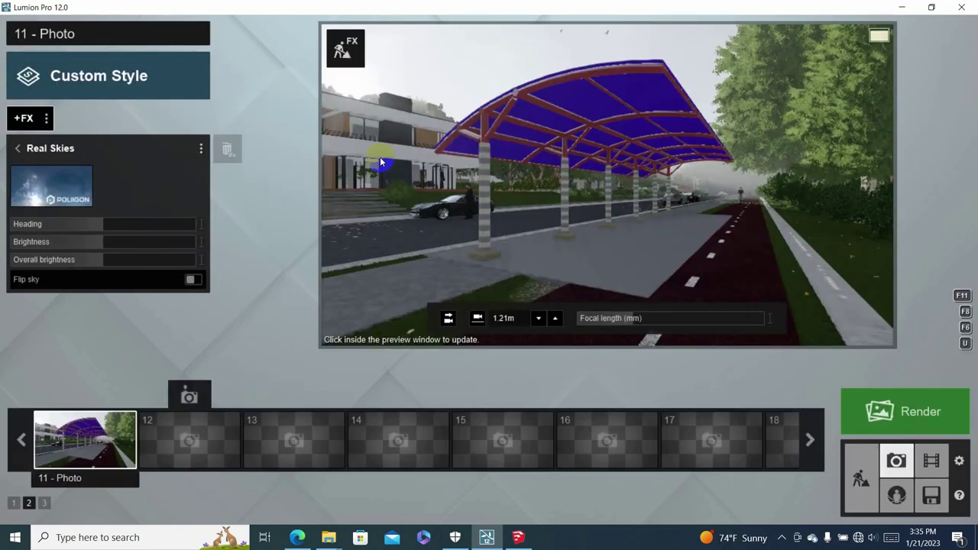
pyautogui.click(380, 156)
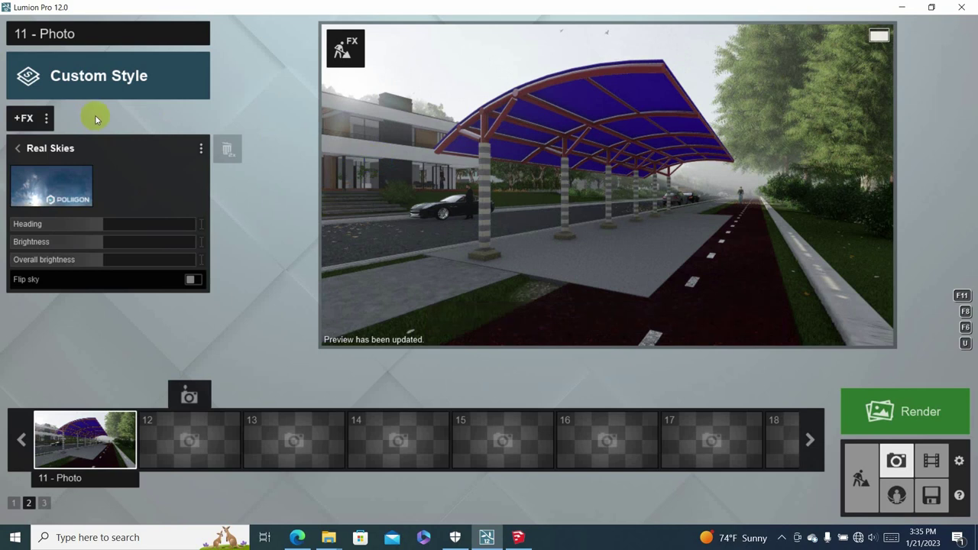
pyautogui.click(23, 117)
pyautogui.click(522, 168)
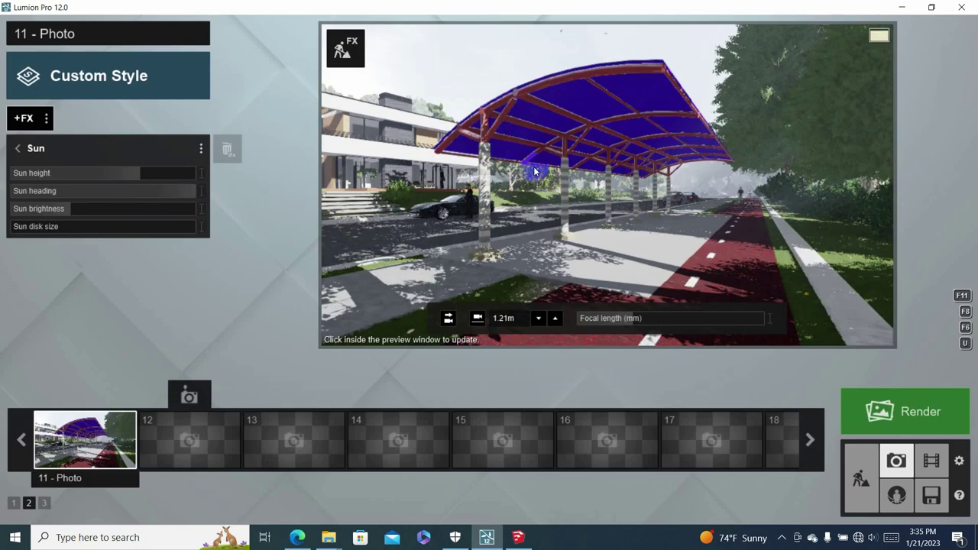
# Tune the Sun effect to a 21.0° sun height with an enlarged sun disk.
pyautogui.click(143, 174)
pyautogui.moveTo(138, 176)
pyautogui.mouseDown()
pyautogui.moveTo(202, 174)
pyautogui.moveTo(31, 174)
pyautogui.moveTo(136, 175)
pyautogui.moveTo(174, 194)
pyautogui.moveTo(84, 190)
pyautogui.mouseUp()
pyautogui.moveTo(84, 190)
pyautogui.mouseDown()
pyautogui.moveTo(78, 209)
pyautogui.moveTo(67, 208)
pyautogui.mouseUp()
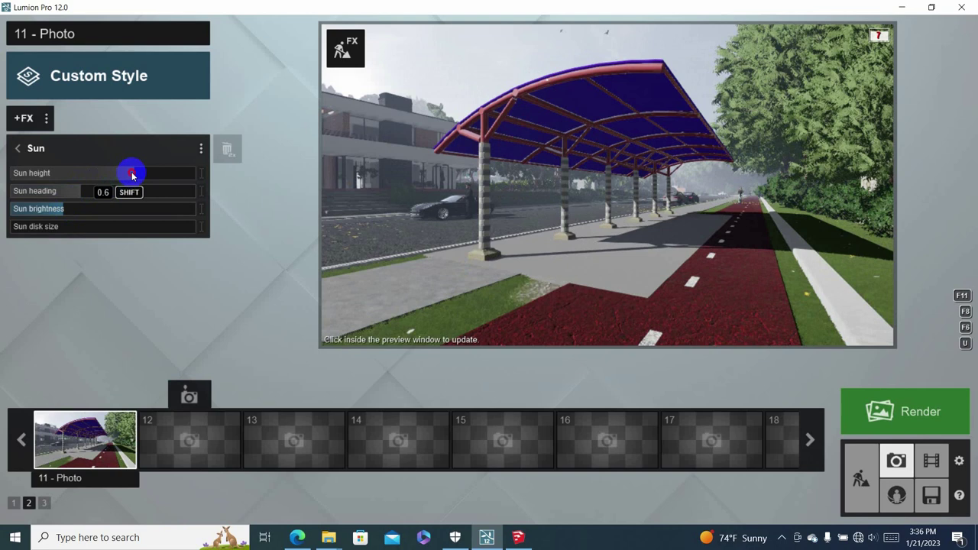
pyautogui.moveTo(132, 175)
pyautogui.mouseDown()
pyautogui.moveTo(114, 175)
pyautogui.moveTo(130, 175)
pyautogui.mouseUp()
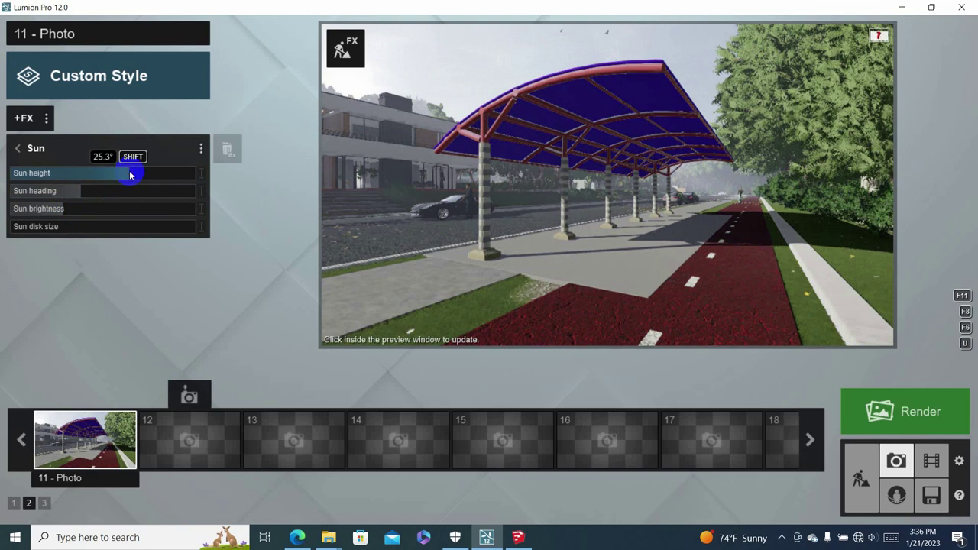
pyautogui.moveTo(130, 175)
pyautogui.mouseDown()
pyautogui.moveTo(87, 193)
pyautogui.moveTo(109, 182)
pyautogui.moveTo(96, 183)
pyautogui.mouseUp()
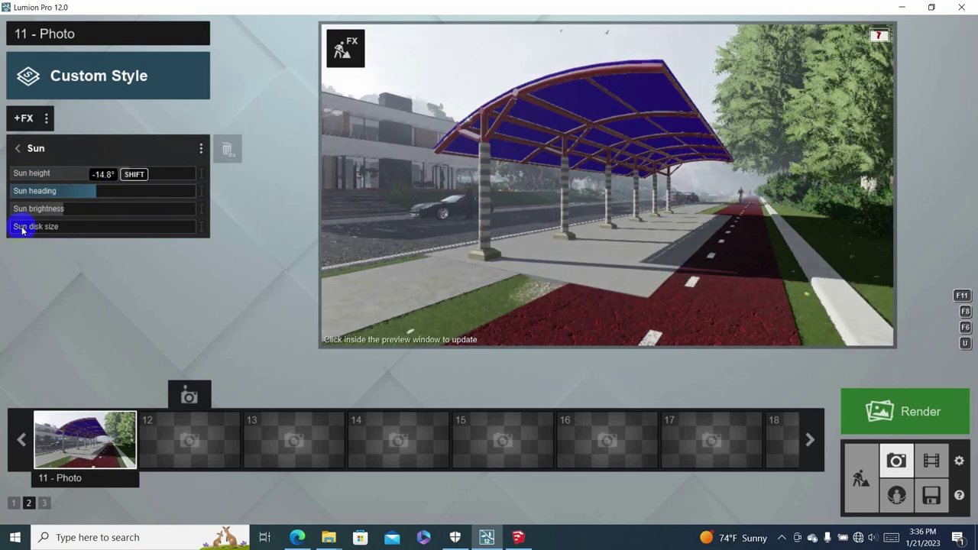
pyautogui.moveTo(20, 228); pyautogui.dragTo(47, 228)
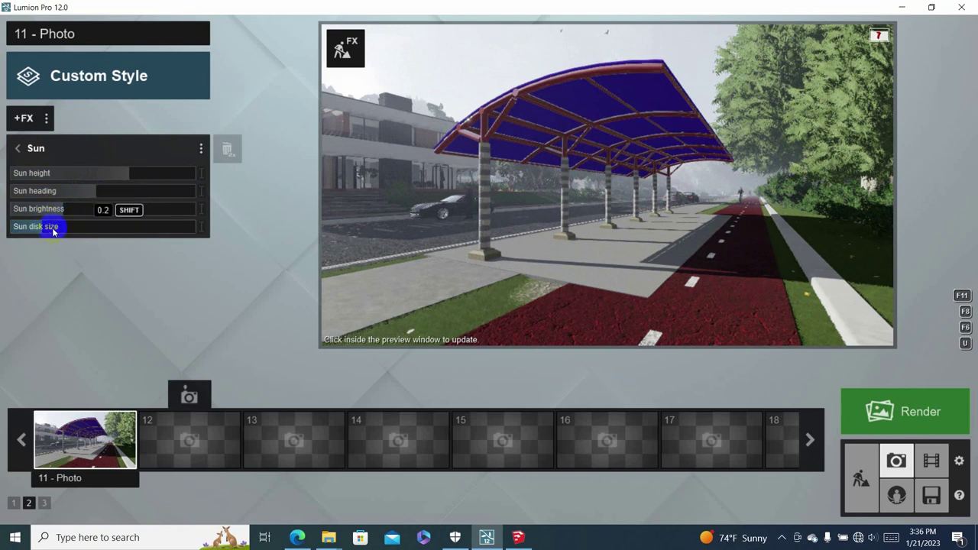
pyautogui.moveTo(46, 227); pyautogui.dragTo(74, 227)
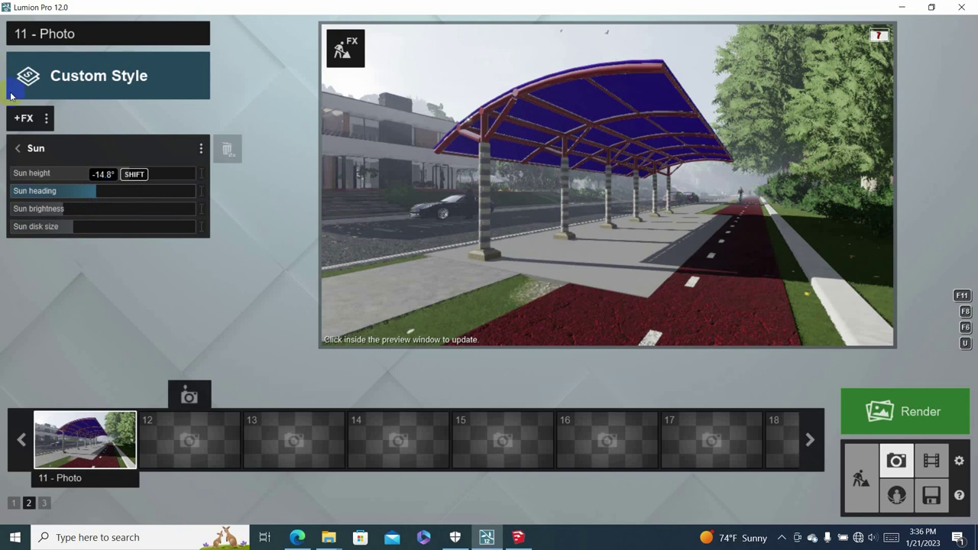
pyautogui.moveTo(96, 171); pyautogui.dragTo(136, 178)
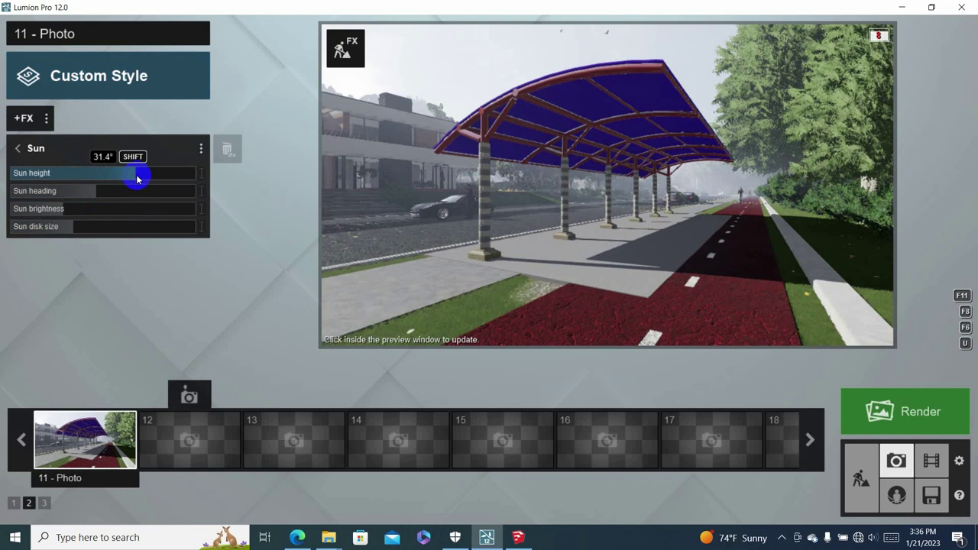
pyautogui.keyDown('shift'); pyautogui.moveTo(138, 178); pyautogui.dragTo(127, 177); pyautogui.keyUp('shift')
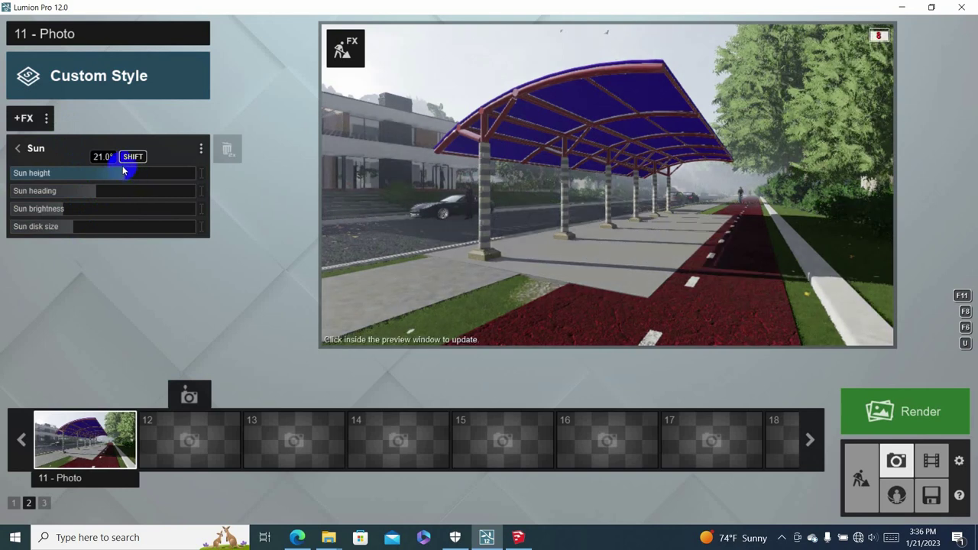
# Add a Shadow effect to photo 11 and refresh the preview.
pyautogui.click(43, 118)
pyautogui.click(20, 119)
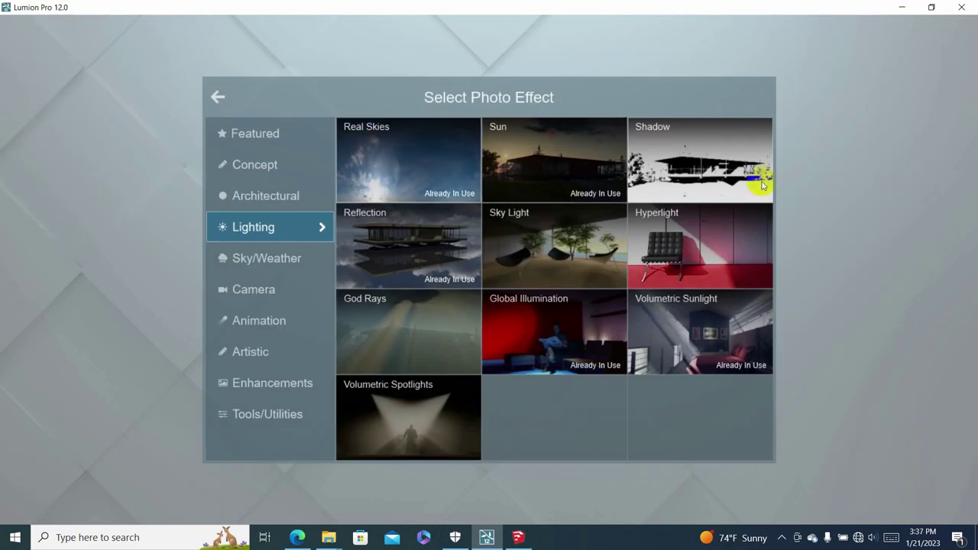
pyautogui.click(741, 173)
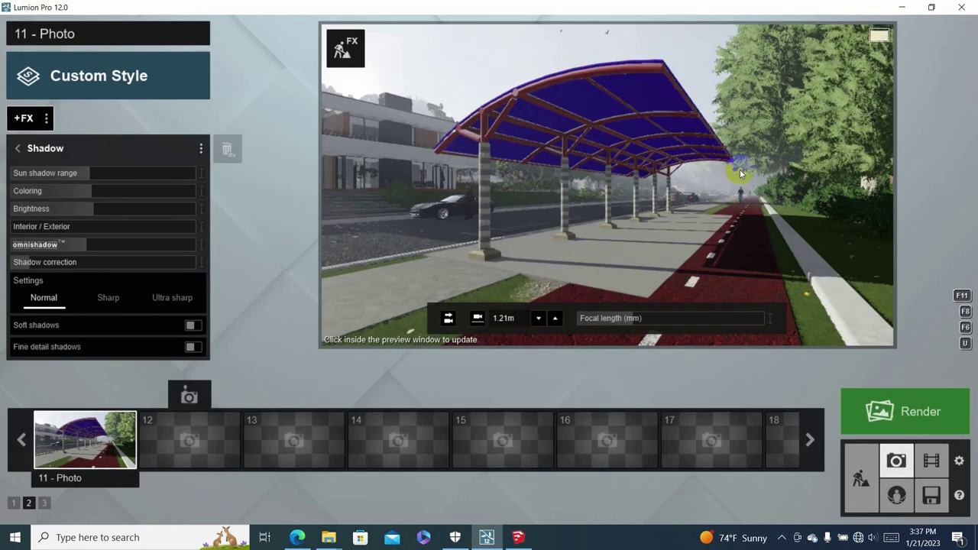
pyautogui.click(722, 177)
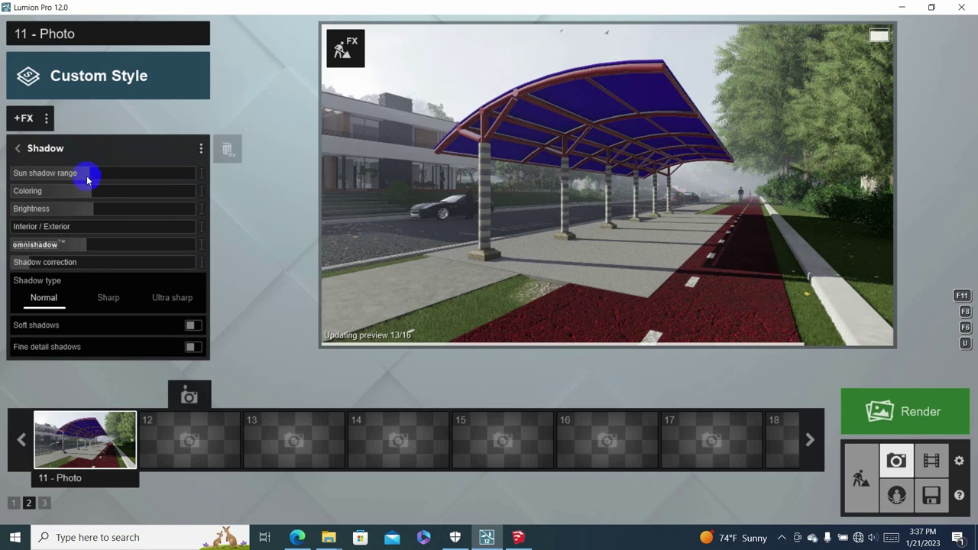
# Shorten the sun shadow range, adjust the shadow type, and return to the effects list.
pyautogui.moveTo(87, 175); pyautogui.dragTo(10, 175)
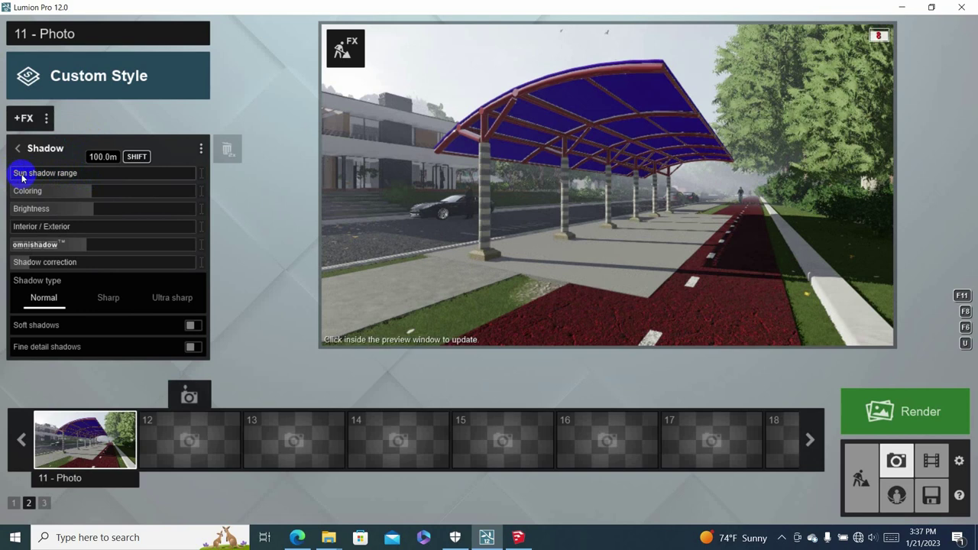
pyautogui.click(110, 297)
pyautogui.click(157, 301)
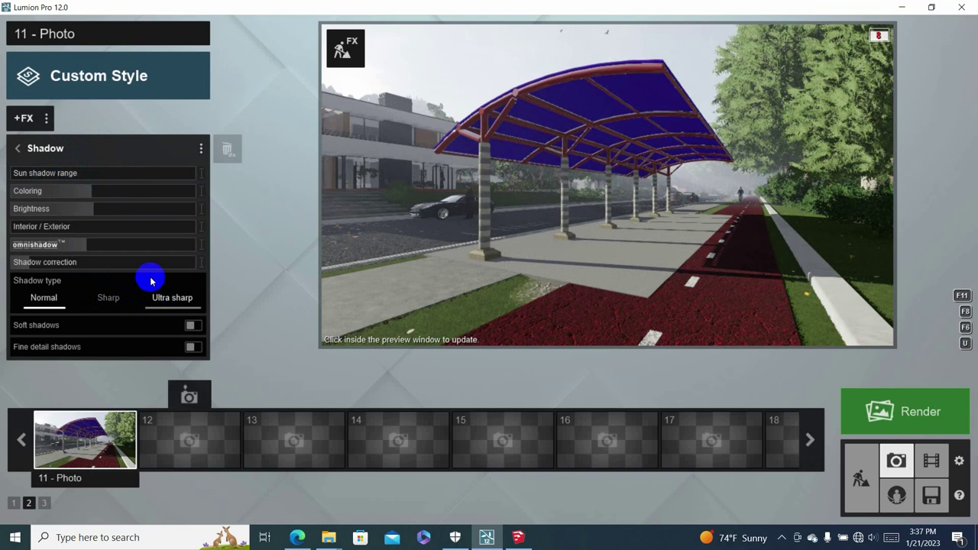
pyautogui.click(18, 148)
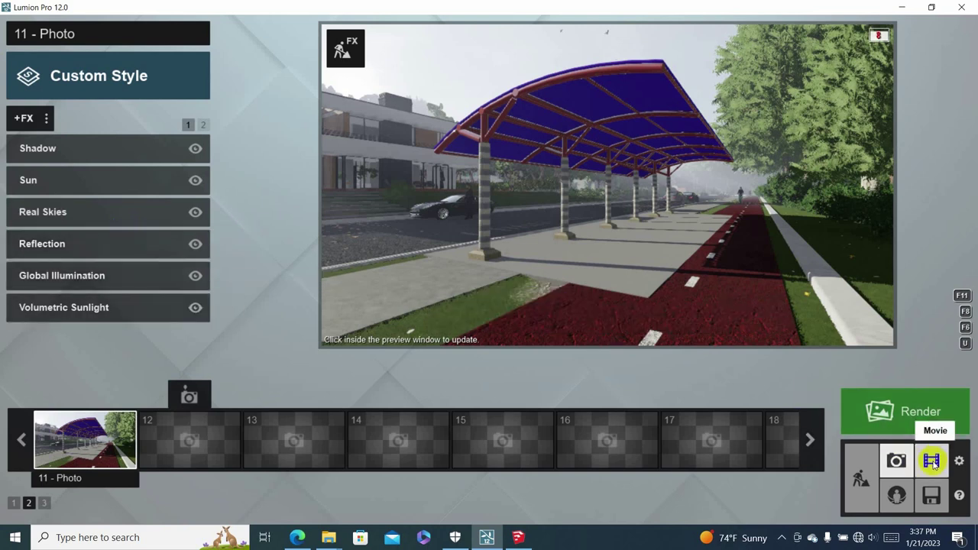
# Save the project as 'car parking' in the Downloads folder.
pyautogui.click(932, 498)
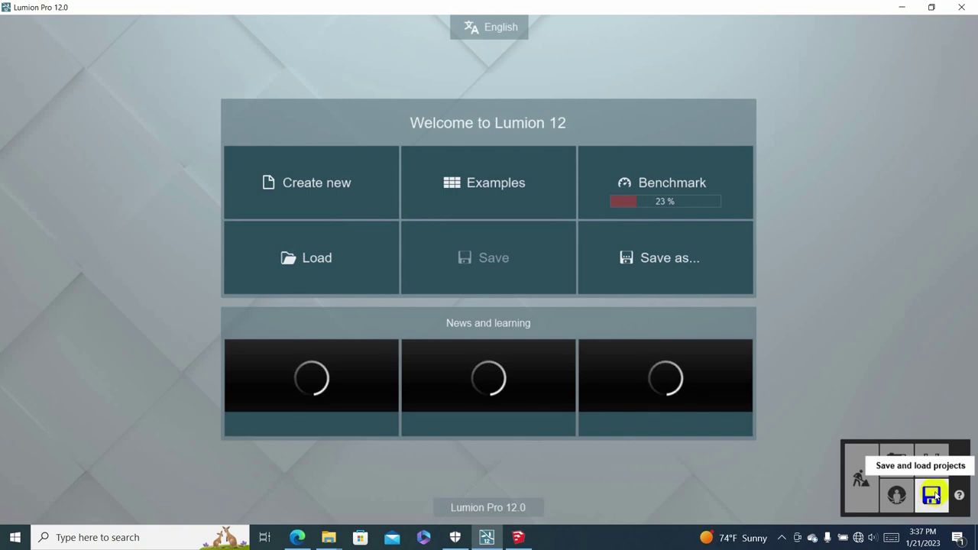
pyautogui.click(650, 256)
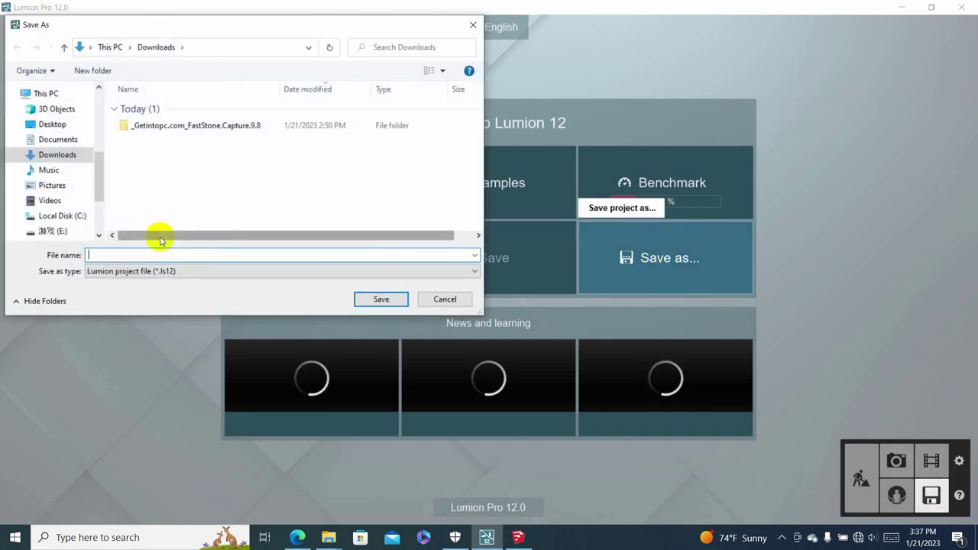
pyautogui.write('car park')
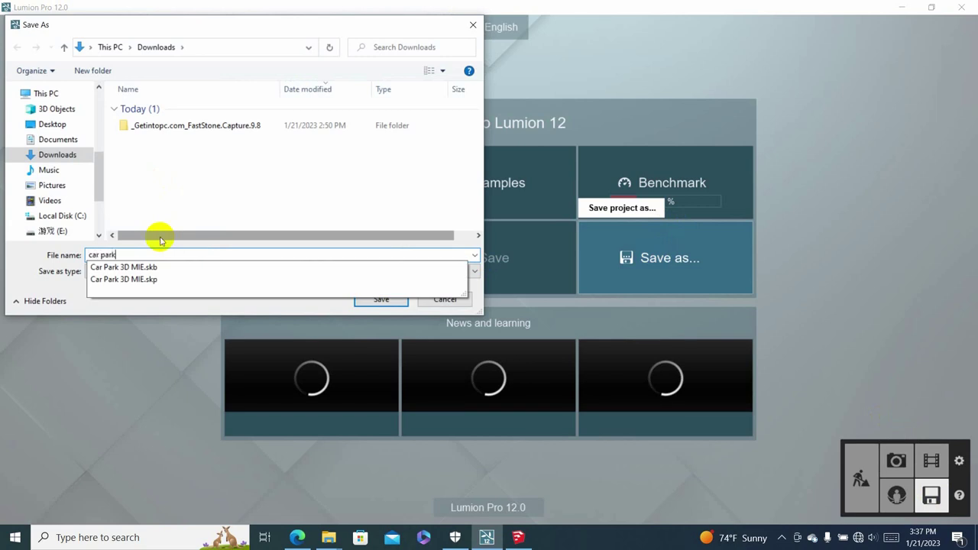
pyautogui.write('ing')
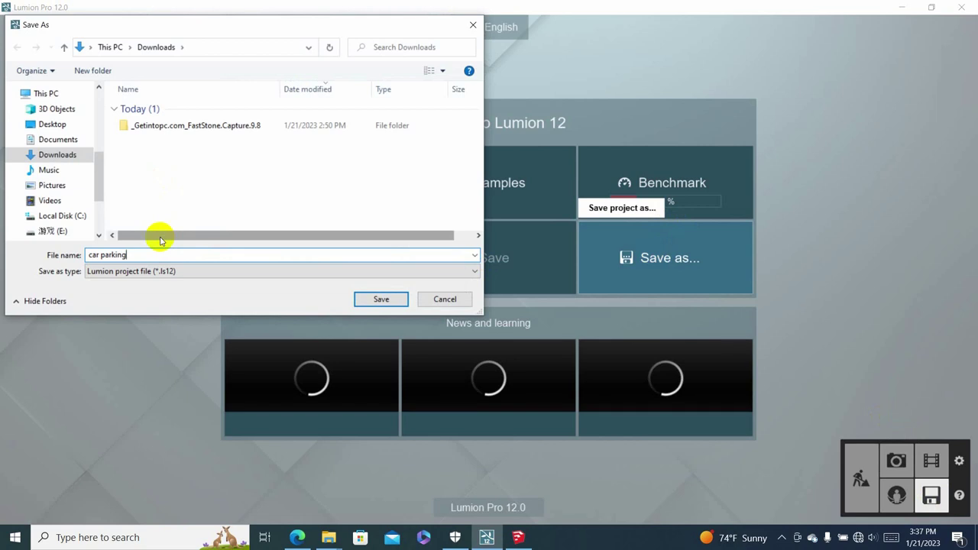
pyautogui.click(381, 300)
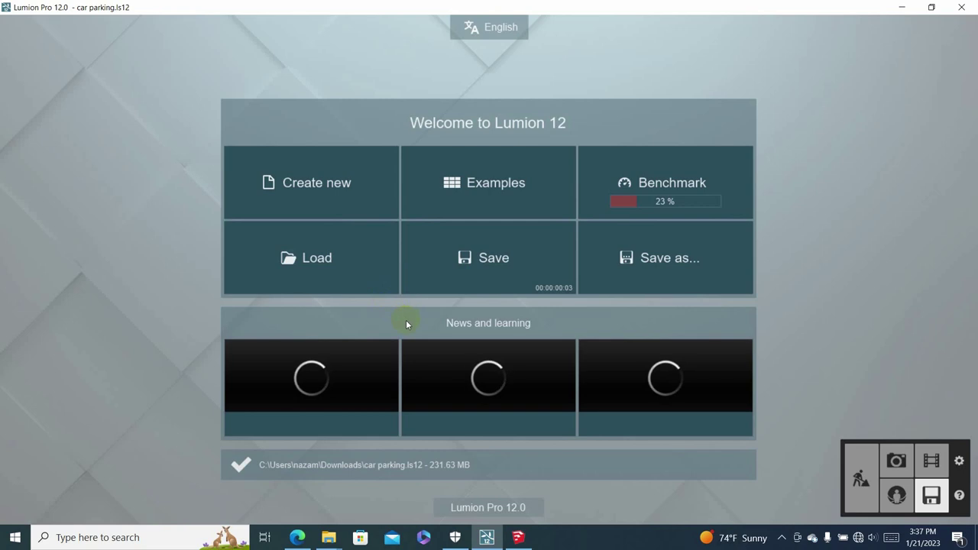
pyautogui.click(421, 350)
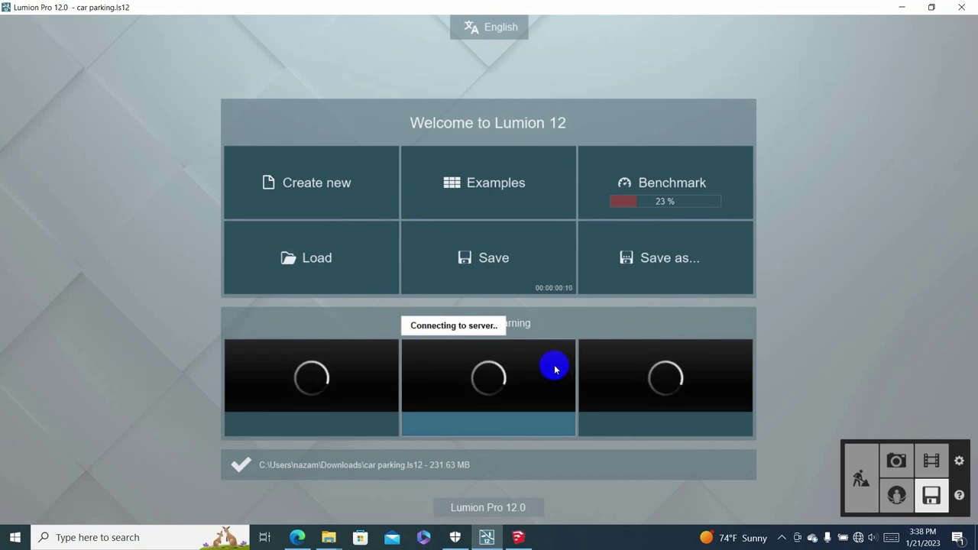
# Return to Photo mode and restore photo 11's camera view.
pyautogui.click(895, 463)
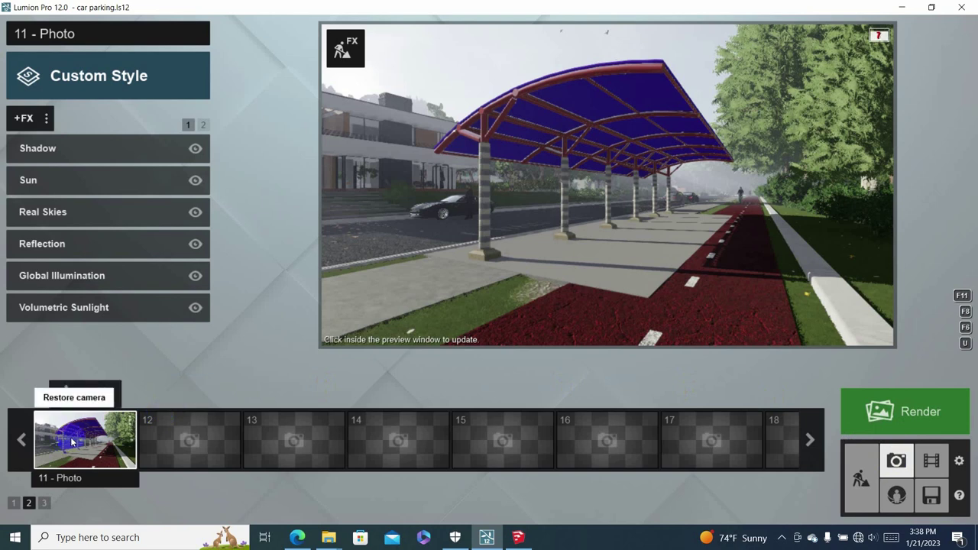
pyautogui.click(90, 433)
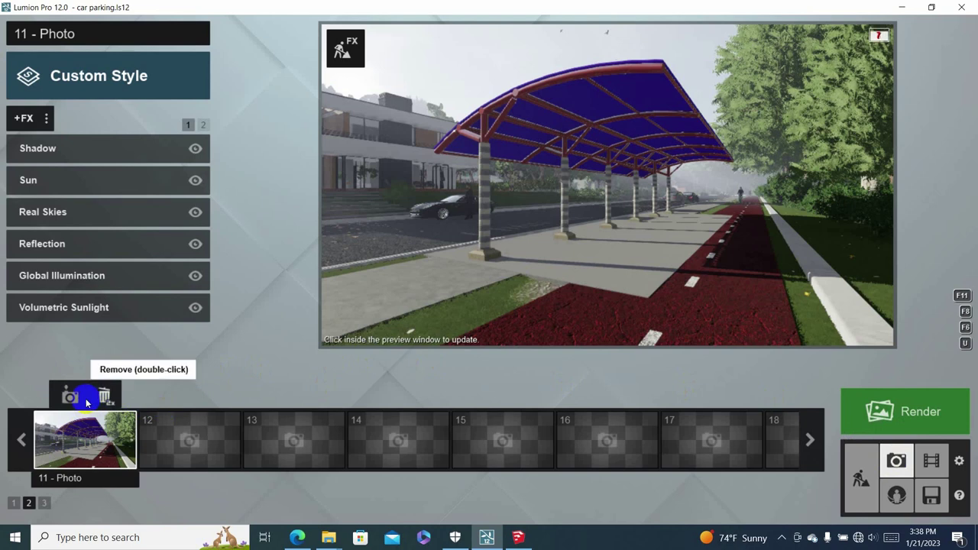
pyautogui.click(90, 439)
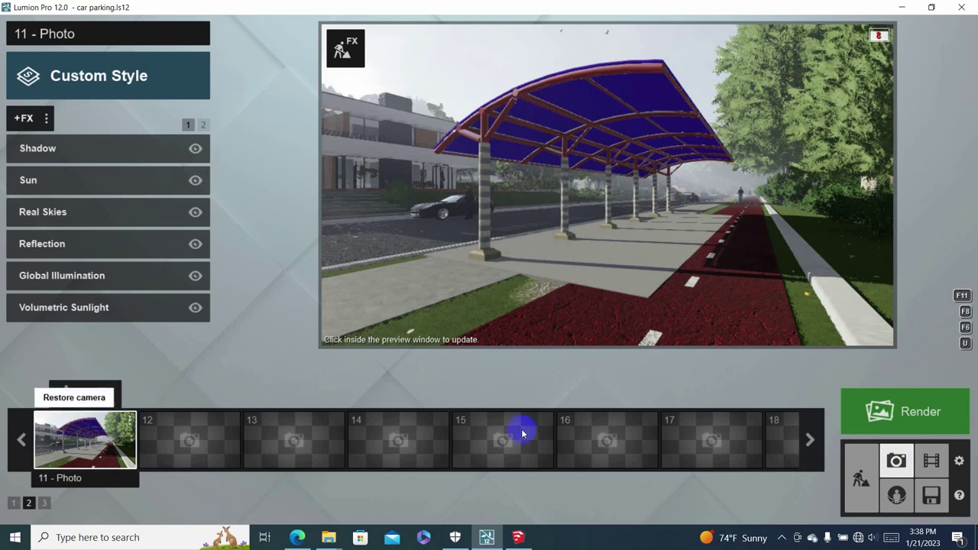
# Render the current shot at Poster size, 7680x4320.
pyautogui.click(911, 411)
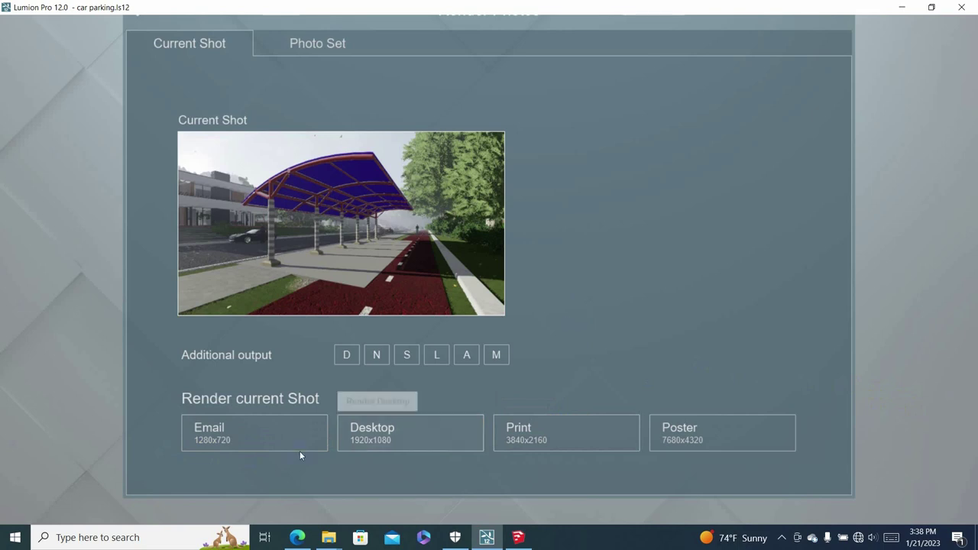
pyautogui.click(404, 446)
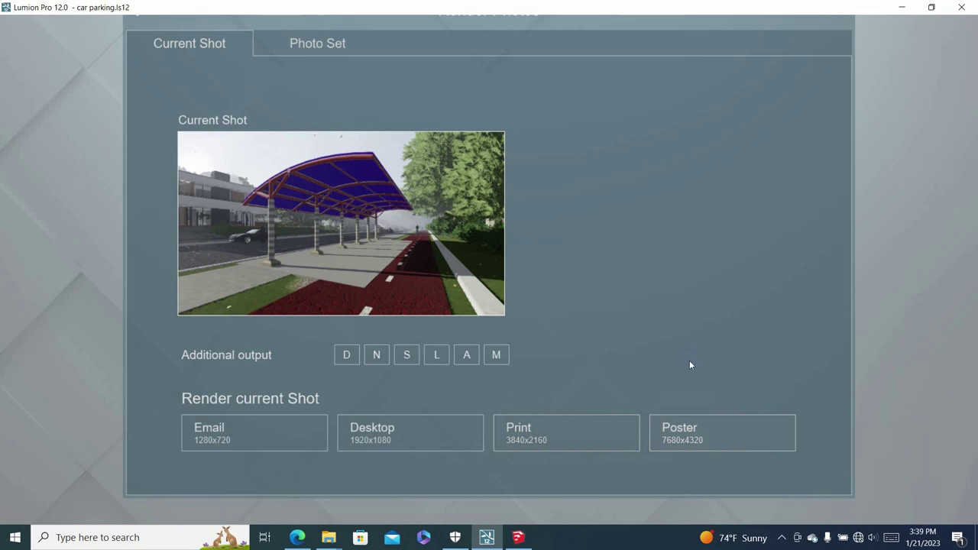
pyautogui.click(701, 432)
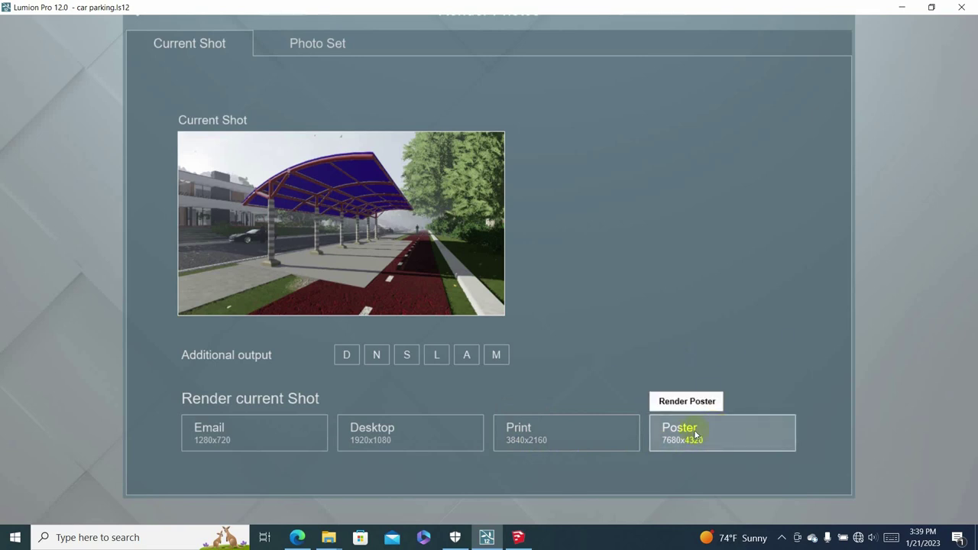
pyautogui.click(695, 432)
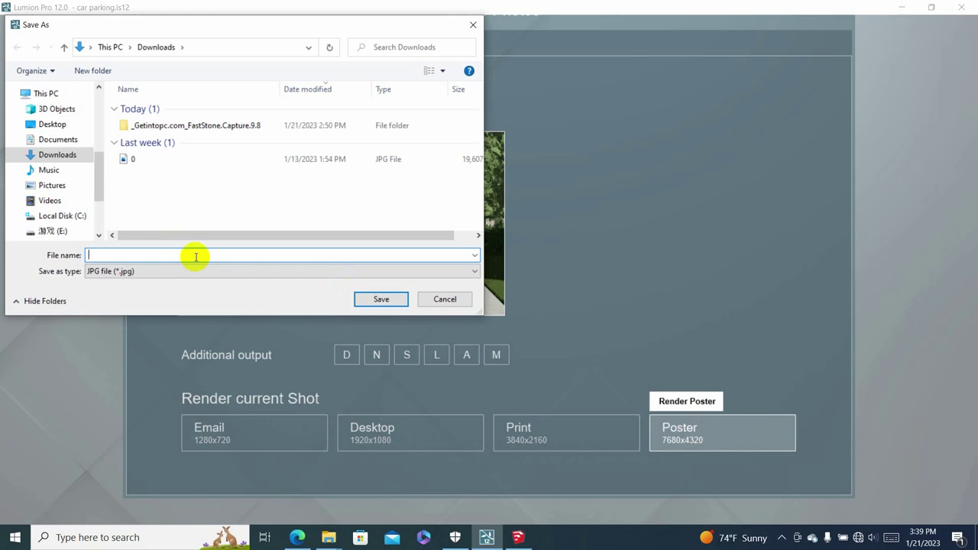
# Save the 7680x4320 render as 'Car parking' JPG in Downloads and let it finish.
pyautogui.write('c')
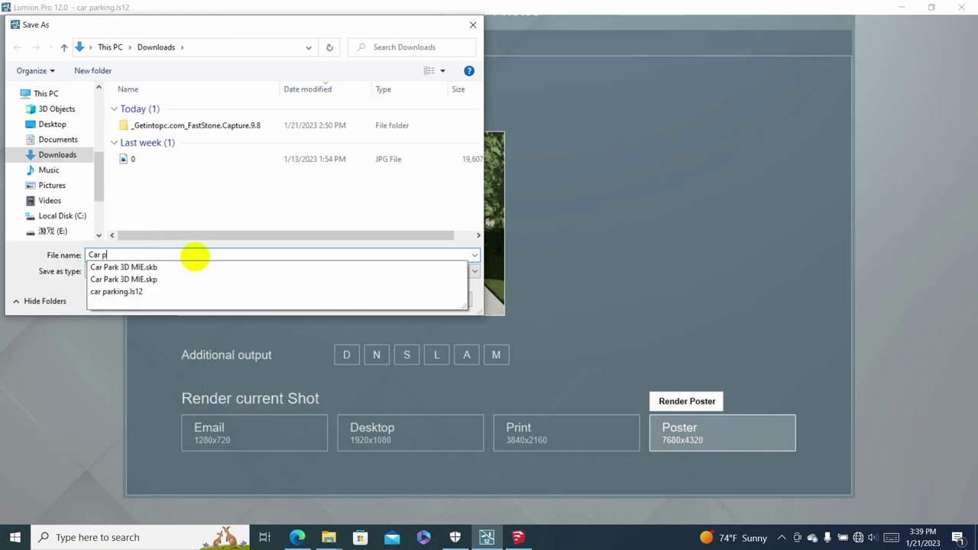
pyautogui.write('ing')
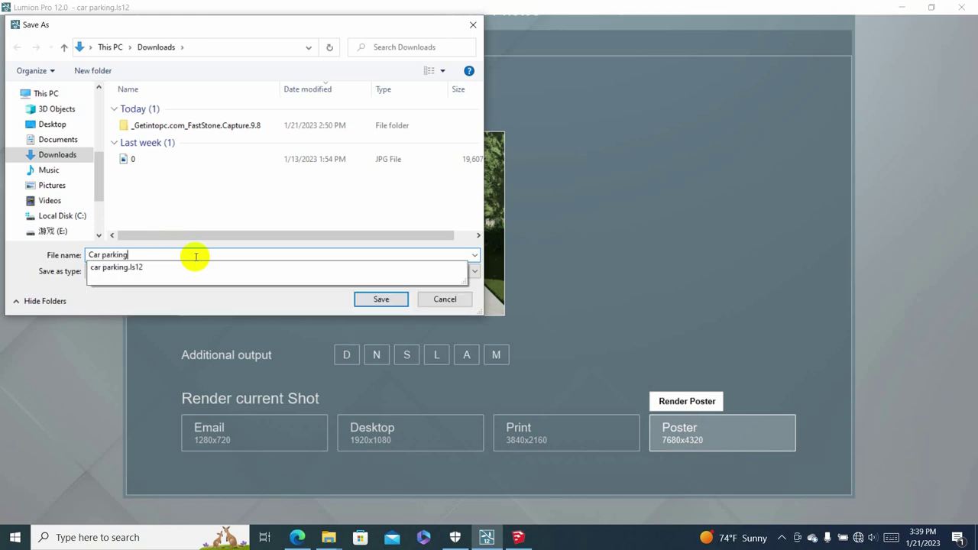
pyautogui.click(177, 211)
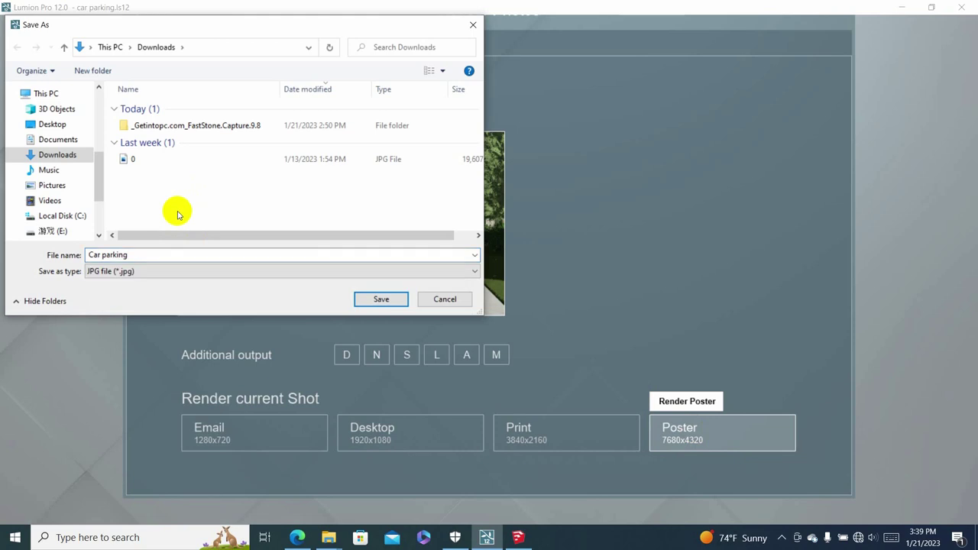
pyautogui.click(381, 299)
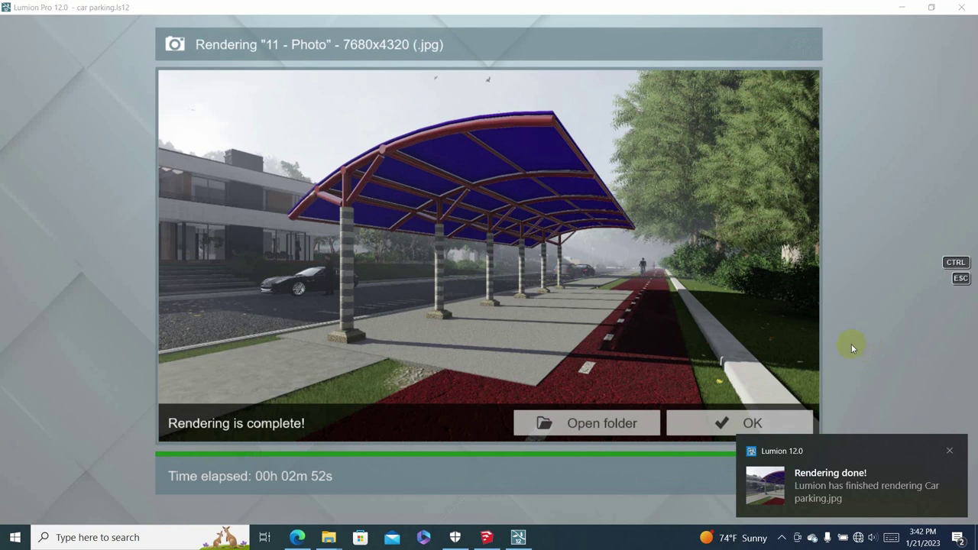
# Open the render's Downloads folder and view Car parking.jpg in Photos.
pyautogui.click(613, 423)
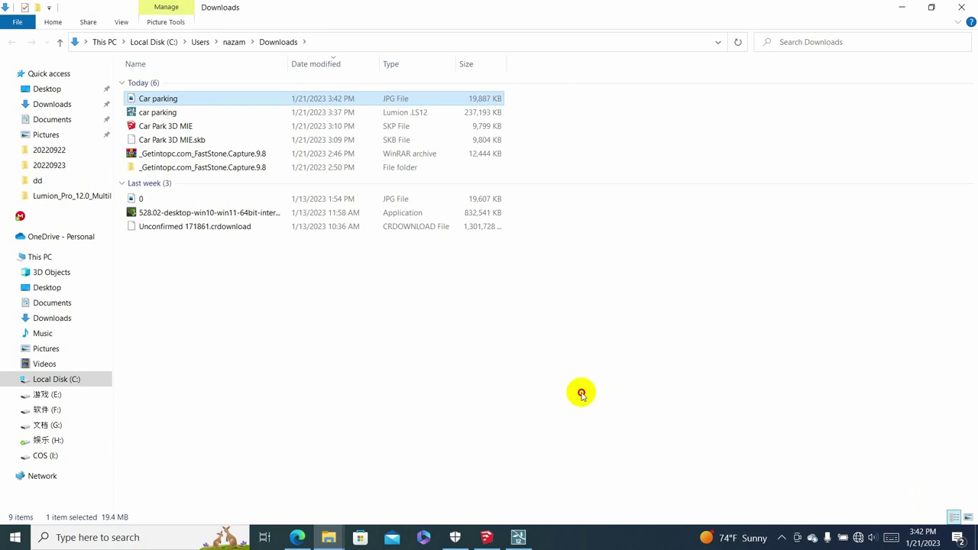
pyautogui.doubleClick(189, 102)
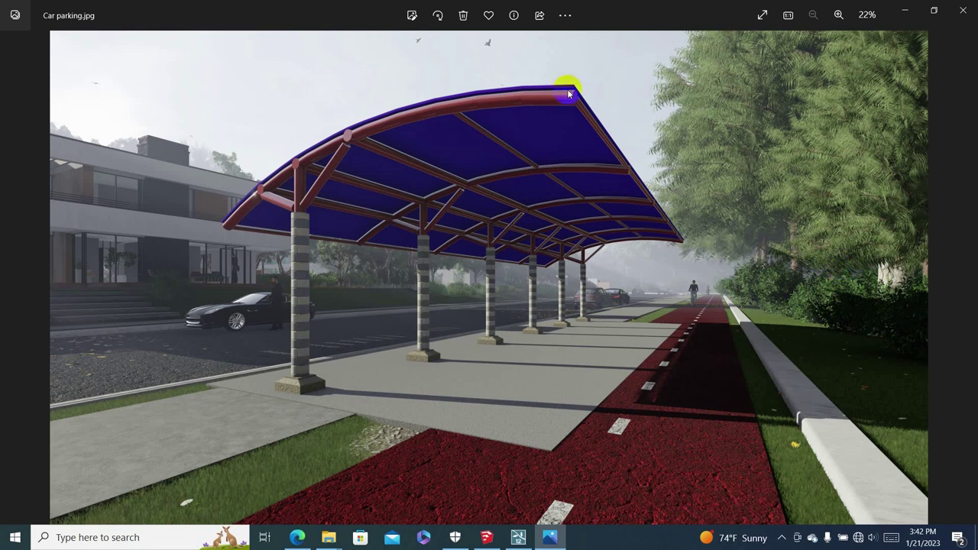
pyautogui.scroll(3, 568, 87)
pyautogui.scroll(2, 523, 118)
pyautogui.moveTo(589, 280); pyautogui.dragTo(578, 201)
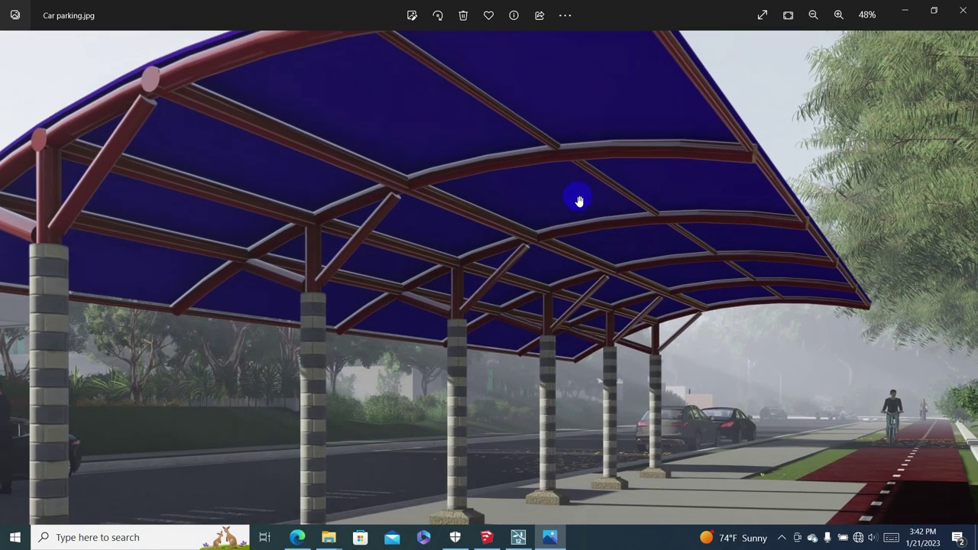
pyautogui.scroll(-1, 624, 244)
pyautogui.scroll(-2, 622, 266)
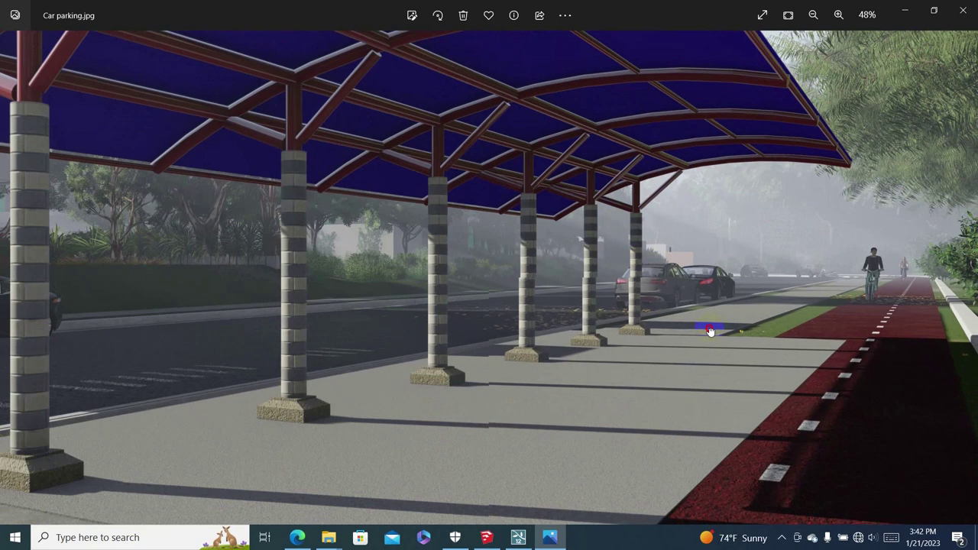
pyautogui.scroll(-2, 716, 328)
pyautogui.scroll(-2, 680, 293)
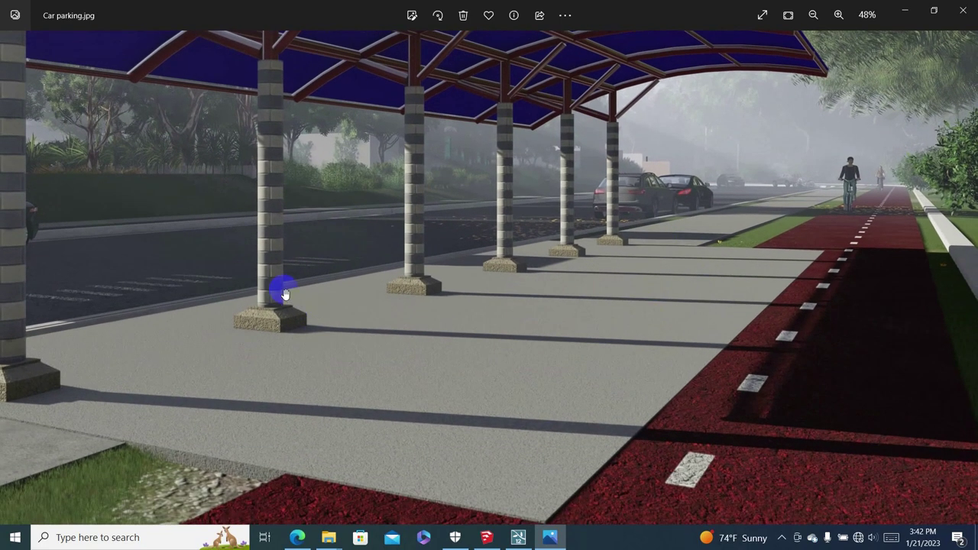
pyautogui.moveTo(280, 285); pyautogui.dragTo(578, 364)
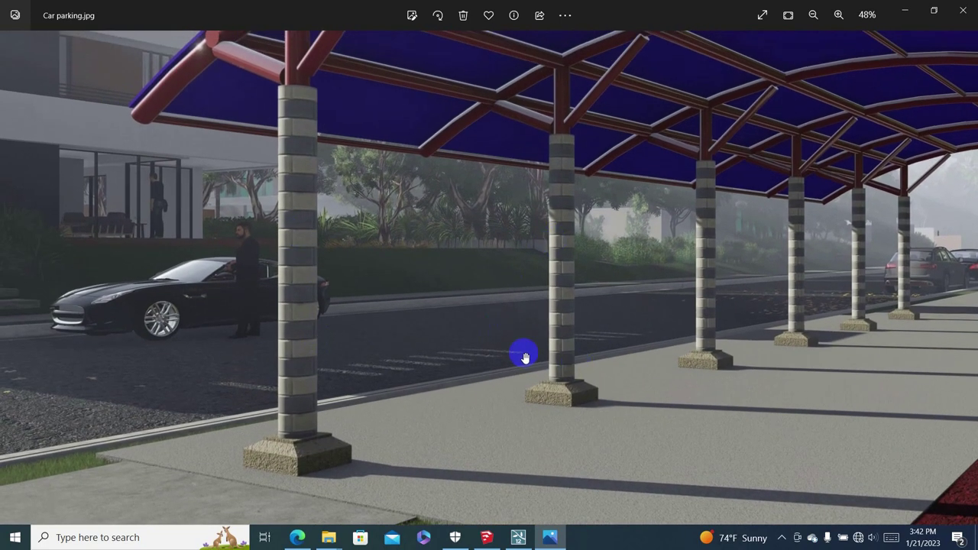
pyautogui.keyDown('ctrl'); pyautogui.scroll(1, 382, 375); pyautogui.keyUp('ctrl')
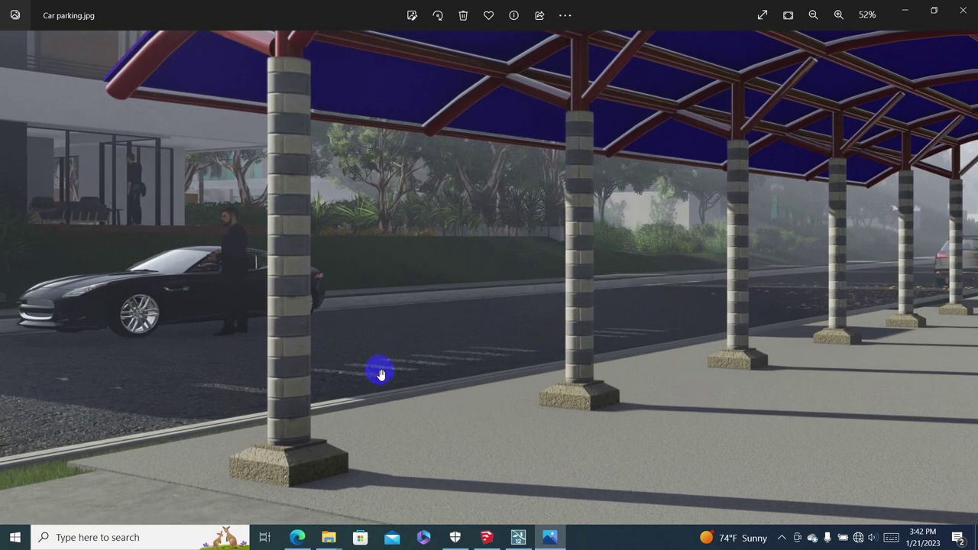
pyautogui.keyDown('ctrl'); pyautogui.scroll(-2, 381, 373); pyautogui.keyUp('ctrl')
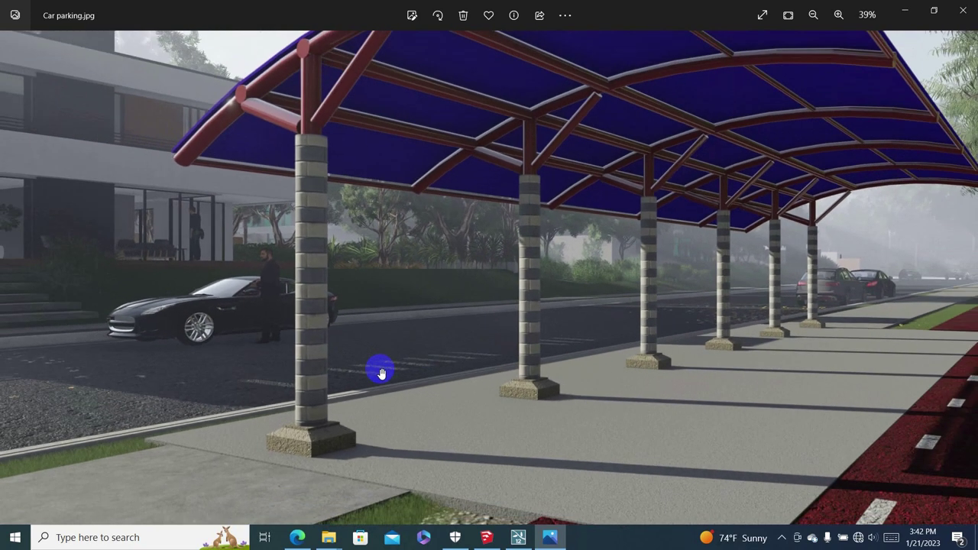
pyautogui.keyDown('ctrl'); pyautogui.scroll(-1, 341, 357); pyautogui.keyUp('ctrl')
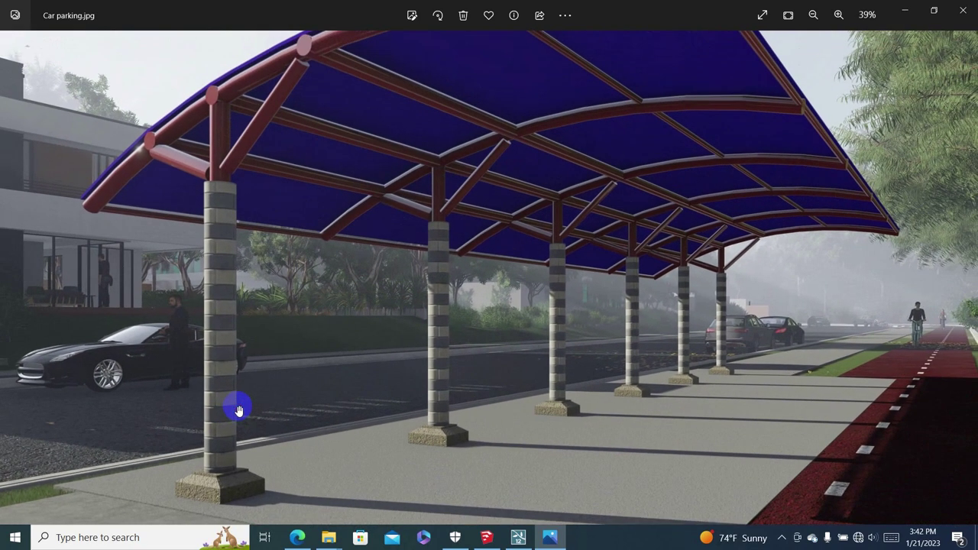
pyautogui.keyDown('ctrl'); pyautogui.scroll(-1, 358, 362); pyautogui.keyUp('ctrl')
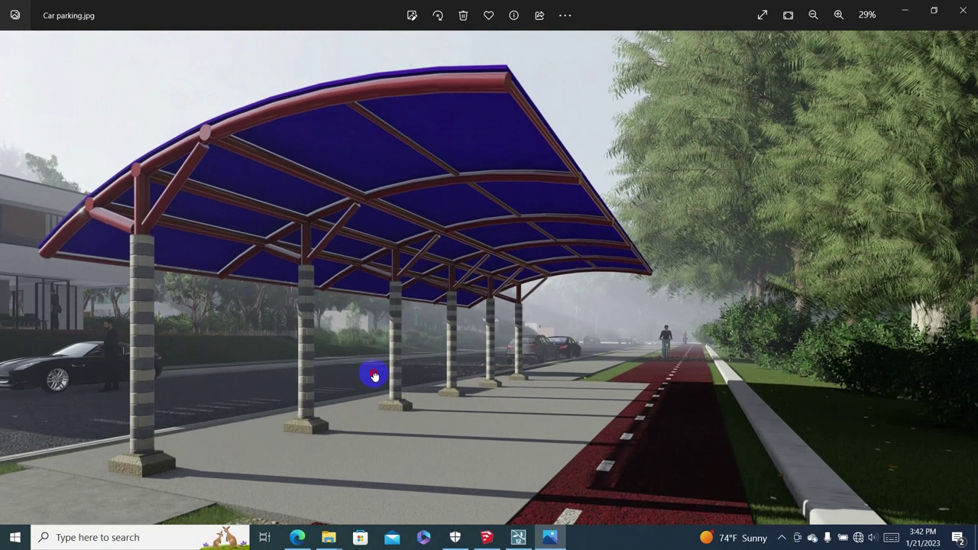
pyautogui.keyDown('ctrl'); pyautogui.scroll(-1, 464, 378); pyautogui.keyUp('ctrl')
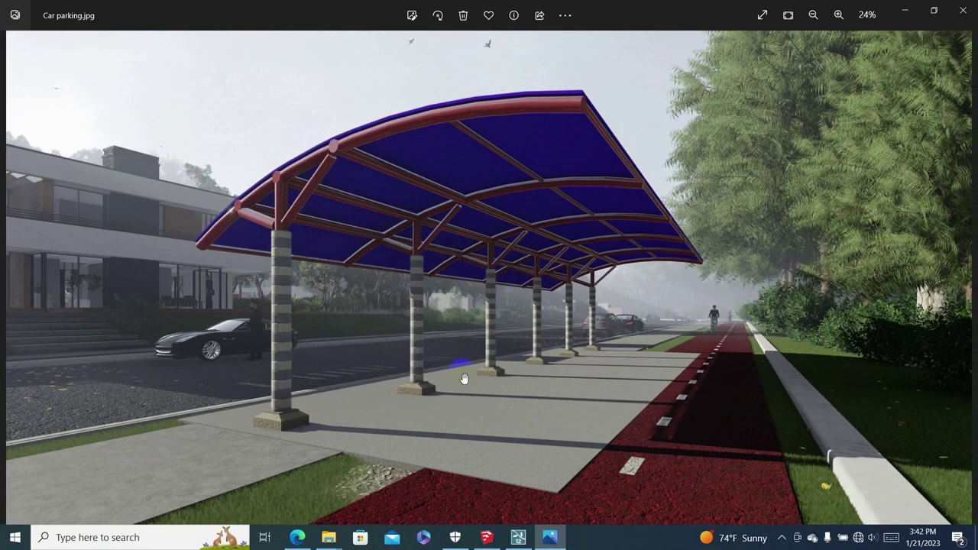